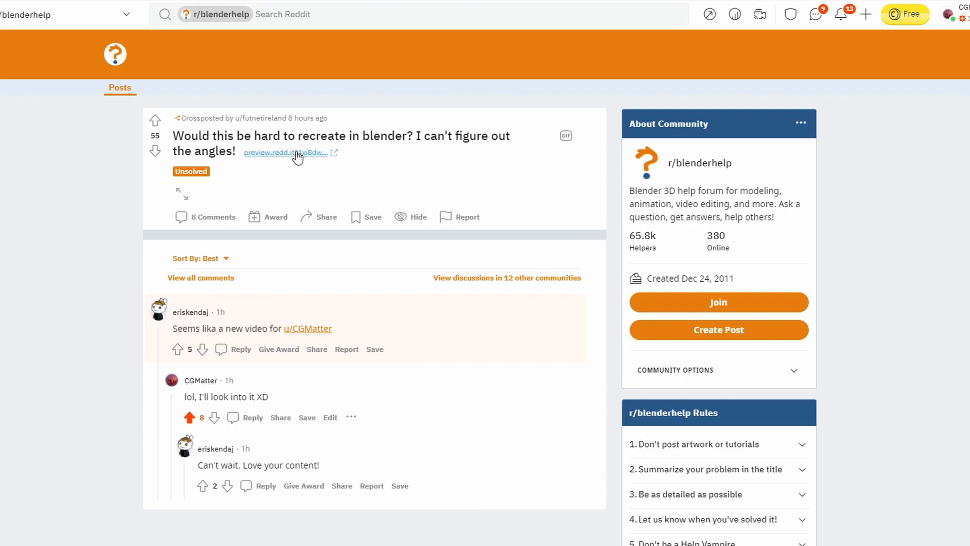
- Open the reference animation linked in the Reddit post, and switch to Blender to play the finished tristripes.blend animation
click(297, 153)
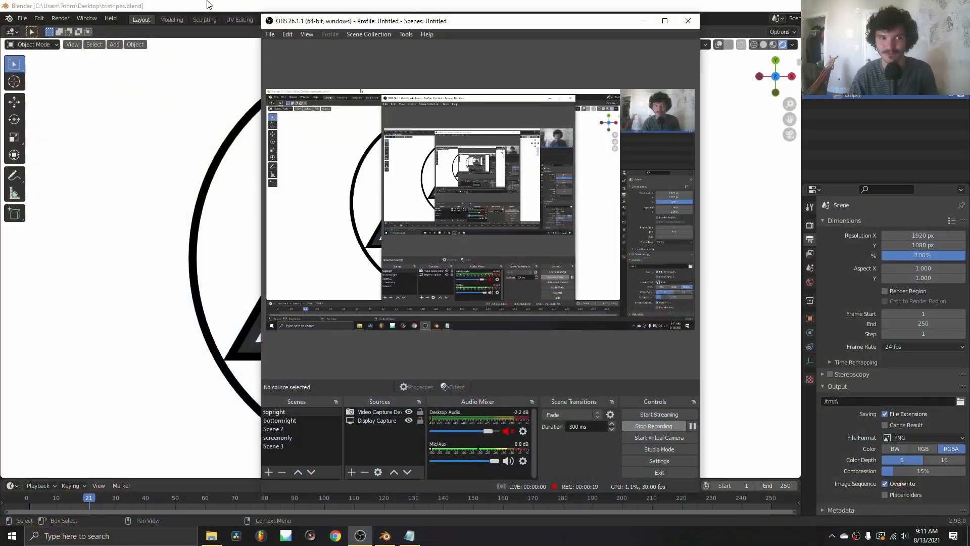
click(206, 4)
key(space)
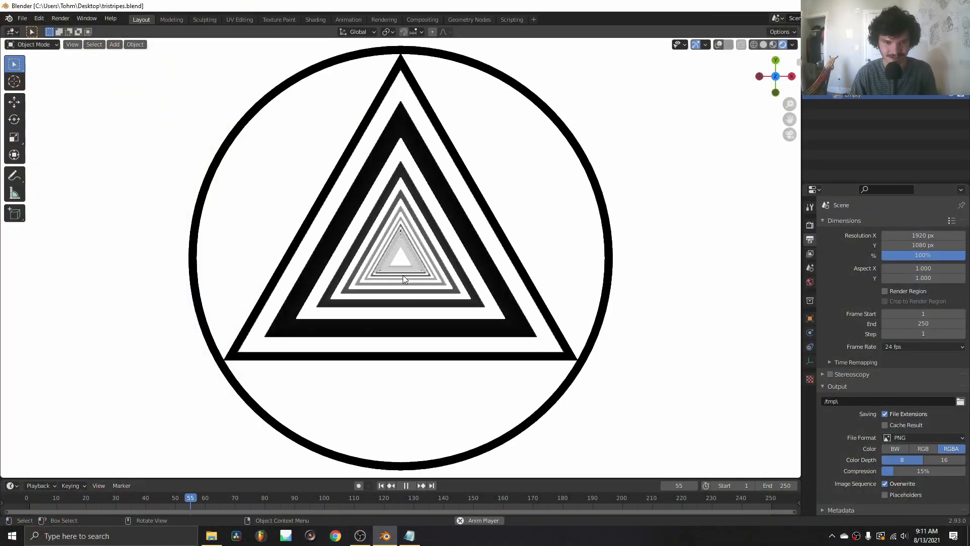
- Try shifting the far end of the triangular tunnel towards the triangle's lower corners during playback, and undo the last move
key(g)
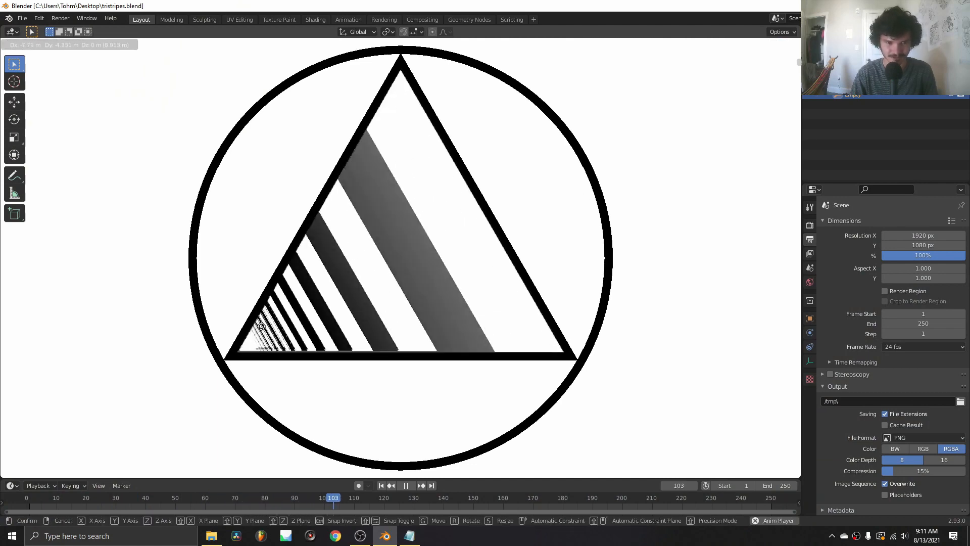
click(563, 330)
key(shift+Left)
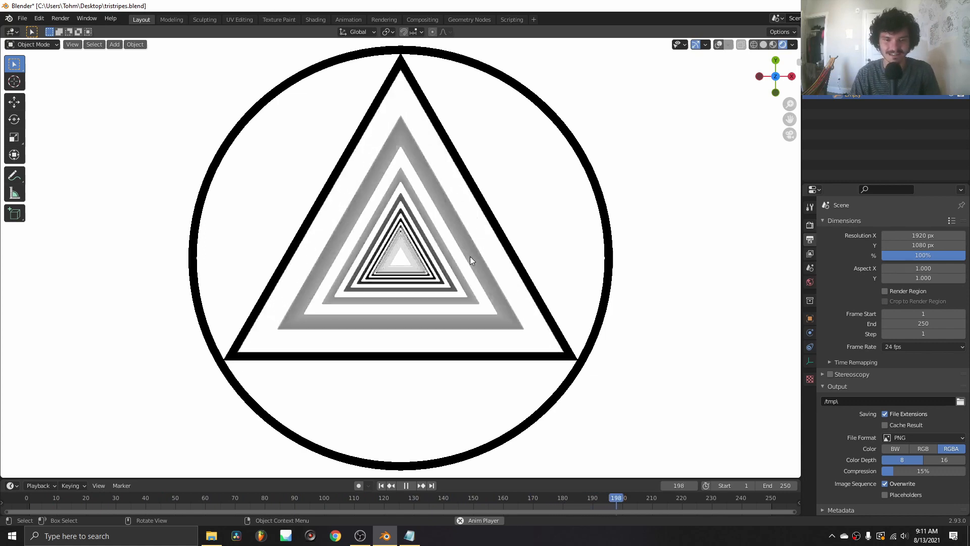
key(g)
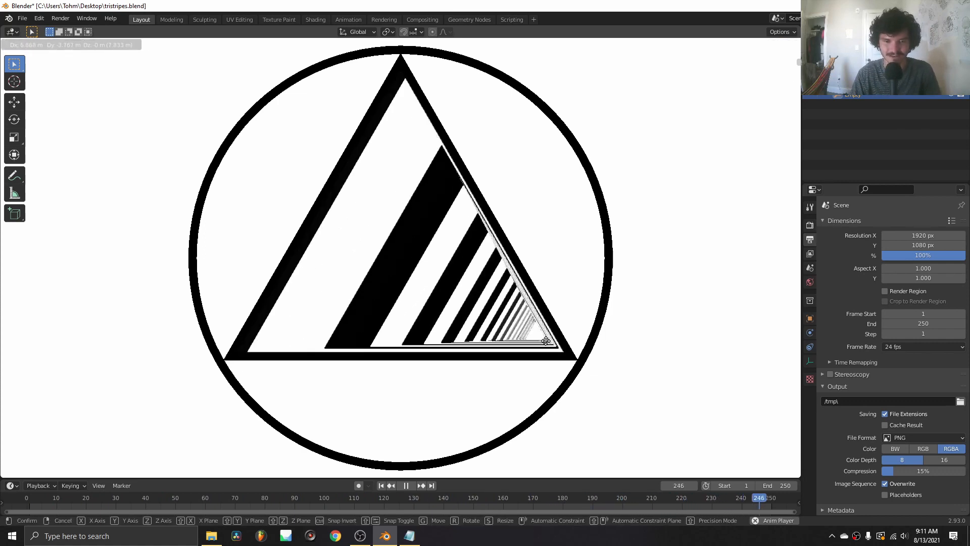
click(556, 351)
key(ctrl+z)
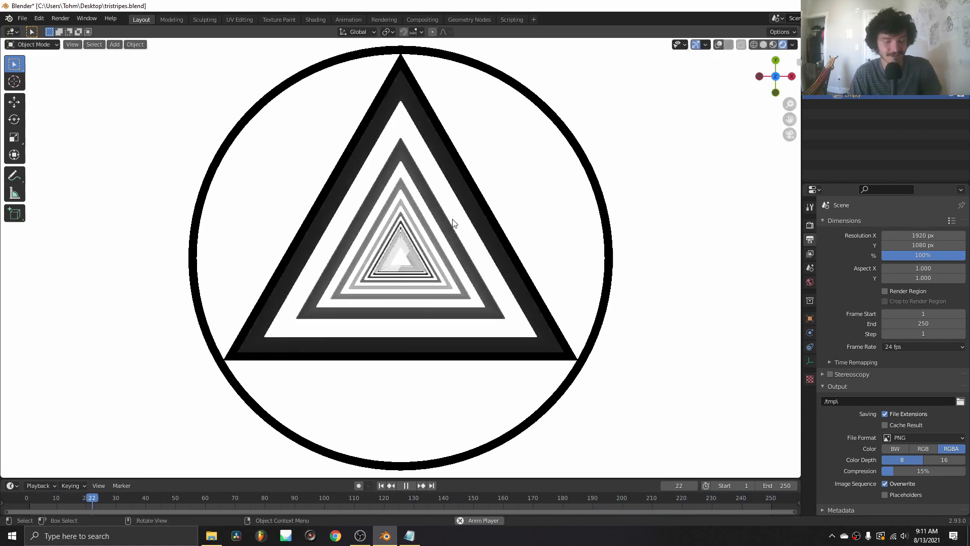
- Stop the playback, start a new file without saving the changes, and make the window fullscreen
key(space)
key(ctrl+n)
click(453, 219)
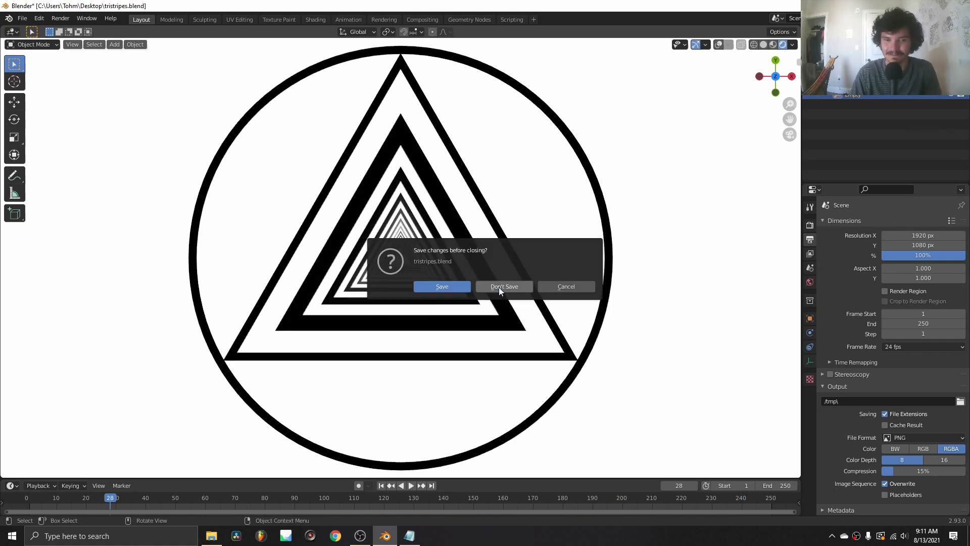
click(498, 287)
key(ctrl+n)
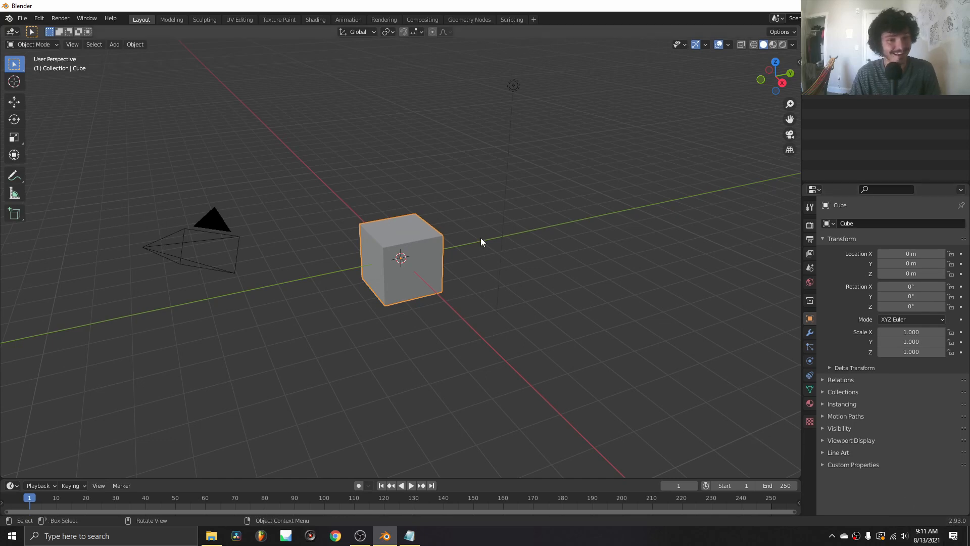
key(q)
click(462, 213)
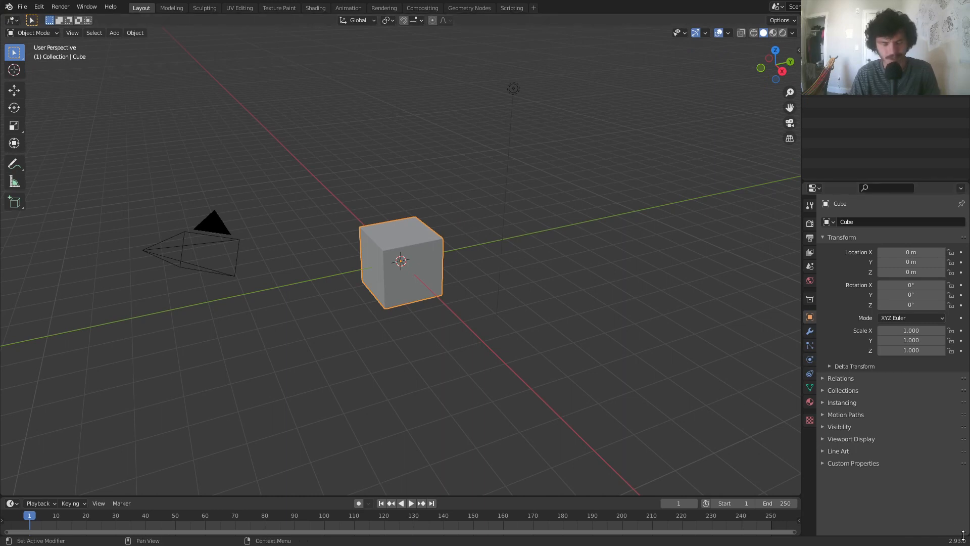
- Delete all default objects from the scene: the cube, camera and light
key(a)
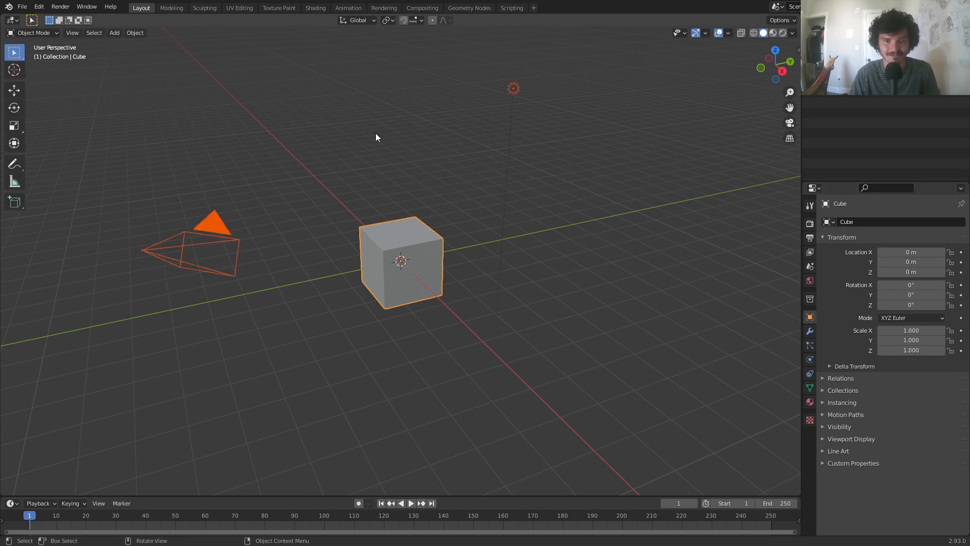
key(x)
key(Return)
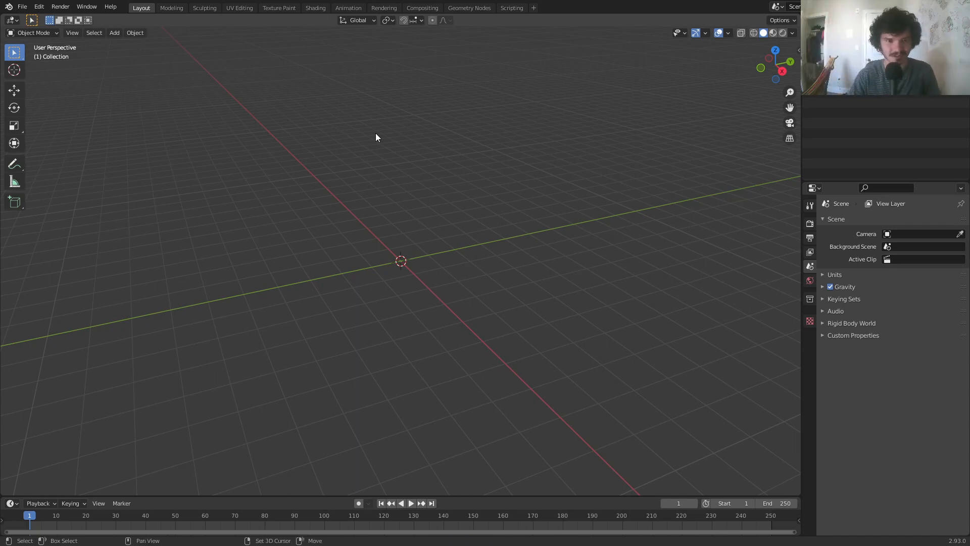
- Add a cylinder mesh with 3 vertices at the origin to form a triangular prism
key(shift+a)
mouse_move(375, 133)
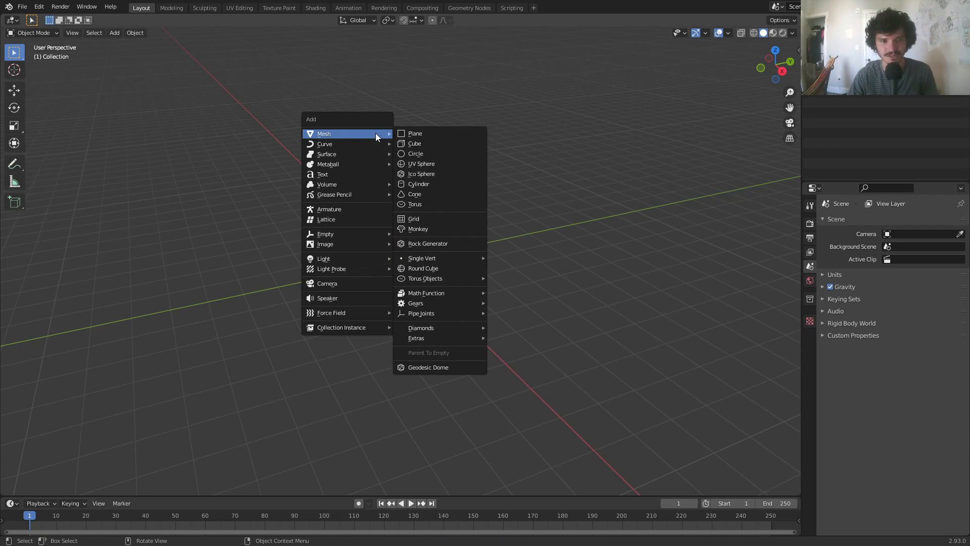
click(419, 184)
scroll(420, 258, up, 5)
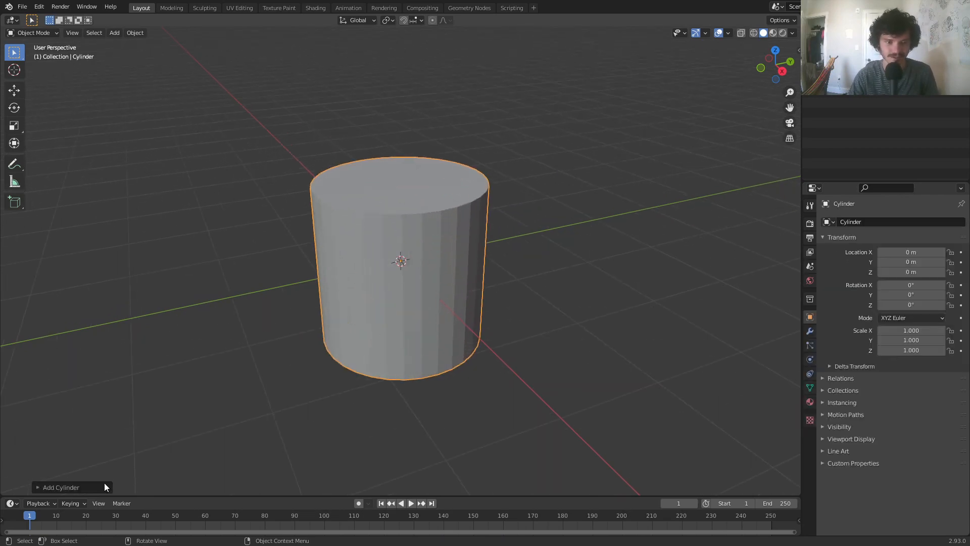
click(71, 487)
click(129, 366)
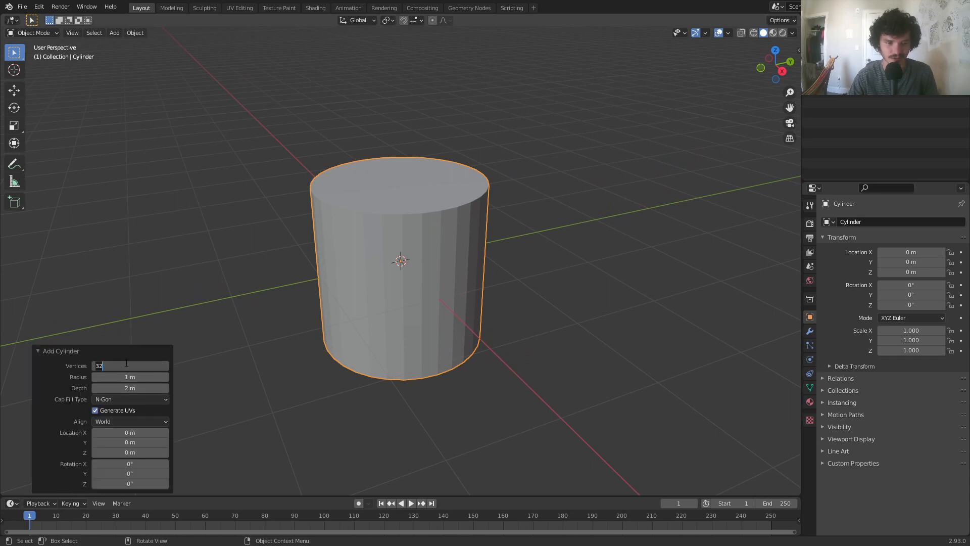
text(3)
key(Return)
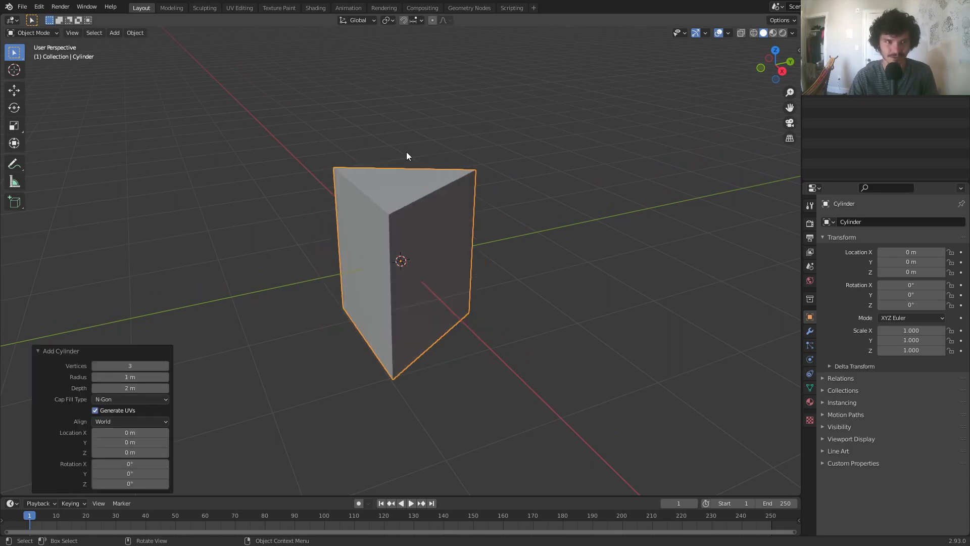
- Delete the prism's top face in Edit Mode to open that end
key(Tab)
key(3)
click(407, 183)
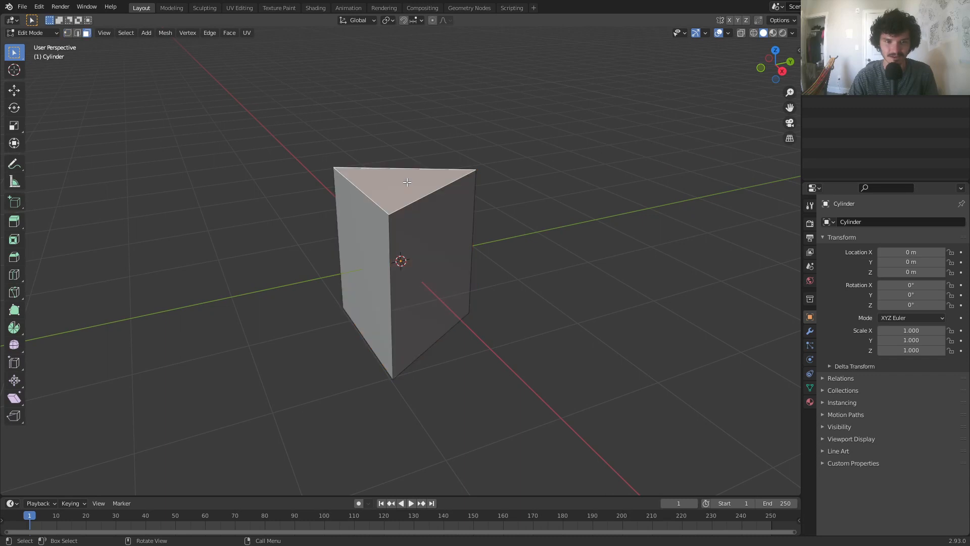
key(x)
click(371, 194)
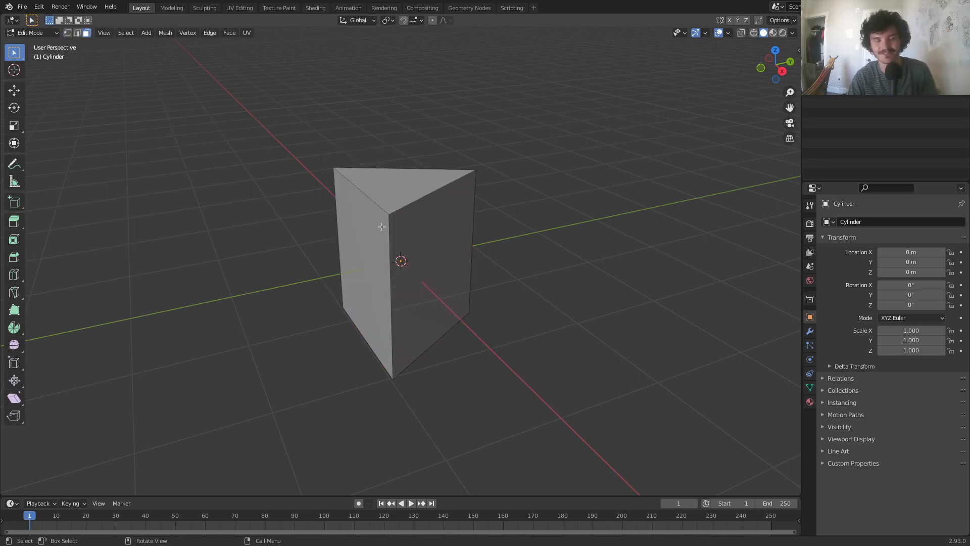
- Select the prism's bottom face and move it down about 4.15 m along Z
middle_drag(403, 207, 407, 169)
click(401, 195)
scroll(417, 202, down, 3)
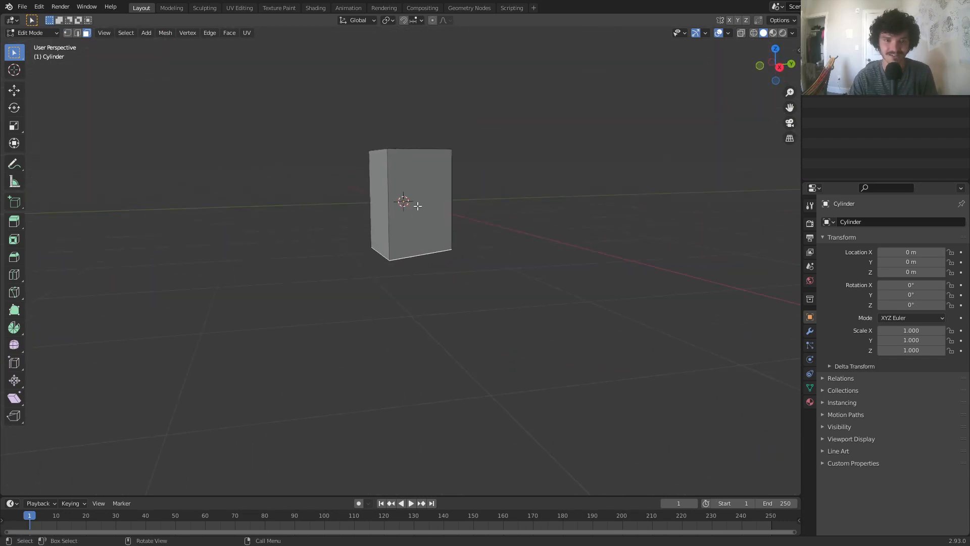
scroll(423, 182, down, 2)
key(g)
key(z)
click(424, 278)
scroll(425, 223, down, 2)
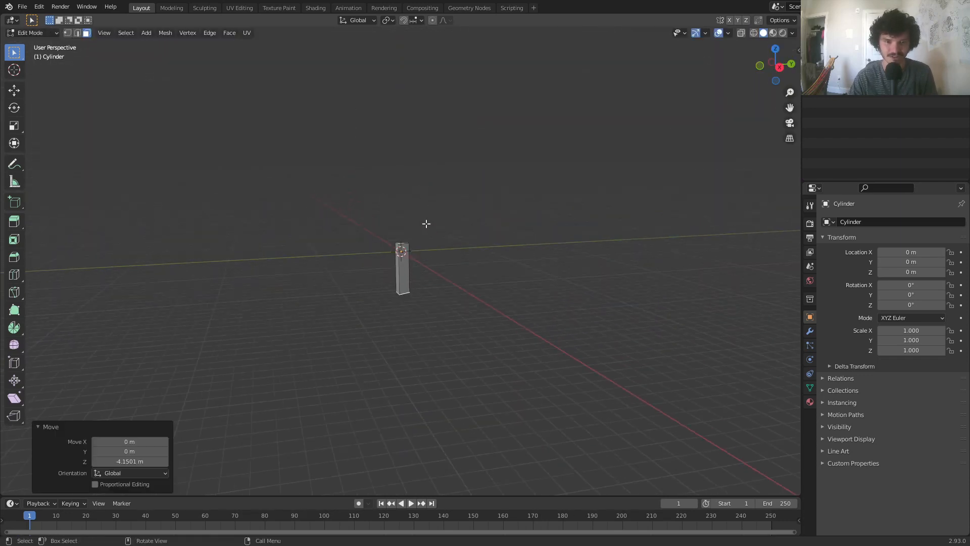
- Lower the bottom face further along Z in three moves of about 9.67 m, 14.23 m and 11.67 m
key(g)
key(z)
click(431, 323)
middle_drag(433, 325, 404, 208)
key(g)
key(z)
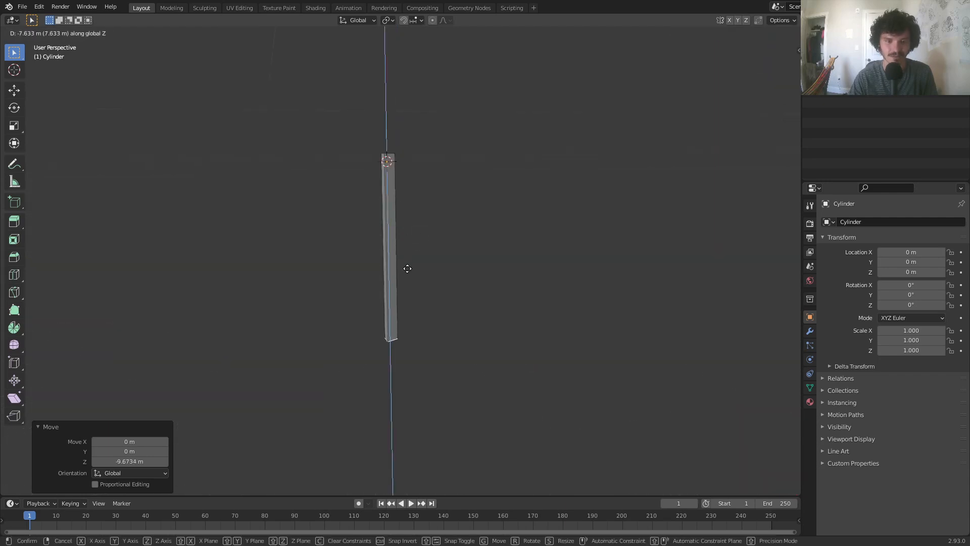
click(410, 313)
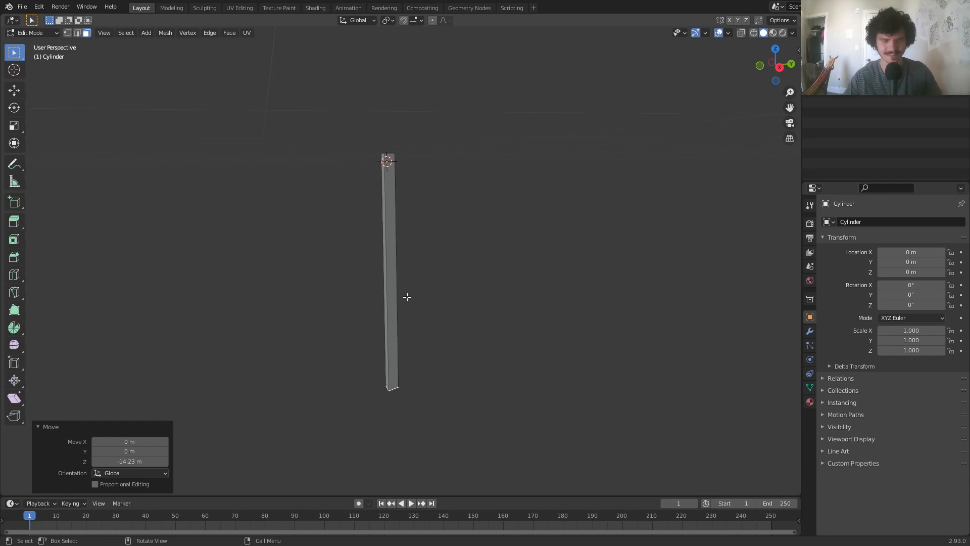
key(g)
key(z)
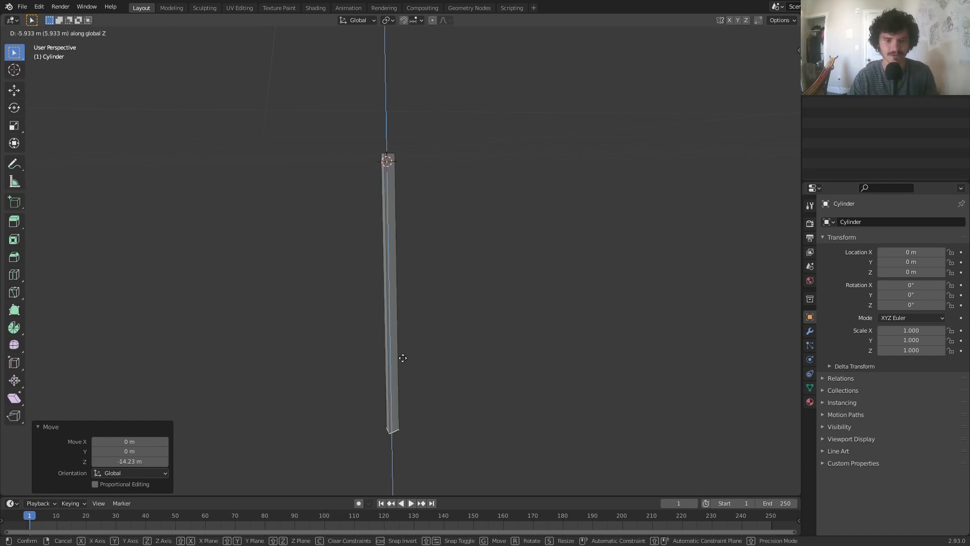
click(401, 395)
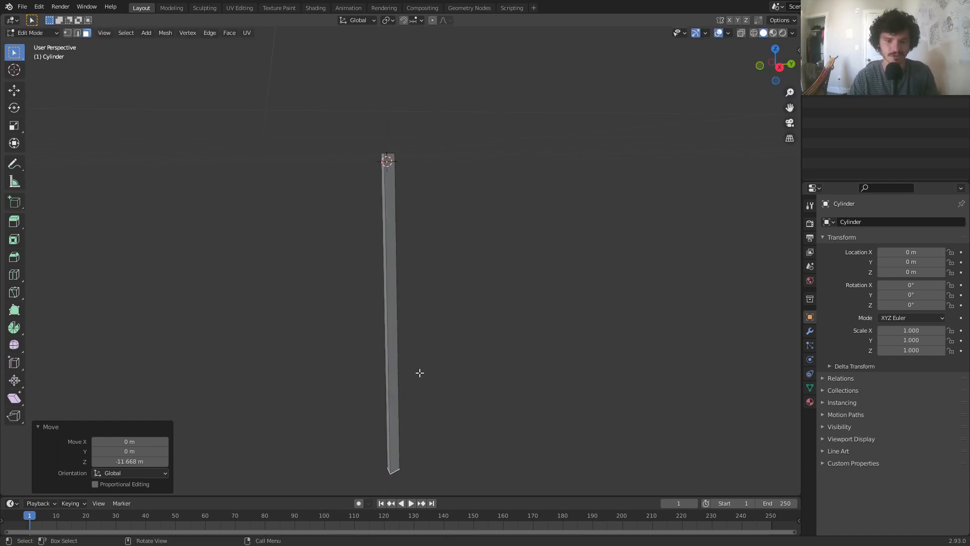
- Examine the open-topped prism from directly above in perspective and from an angle
click(777, 50)
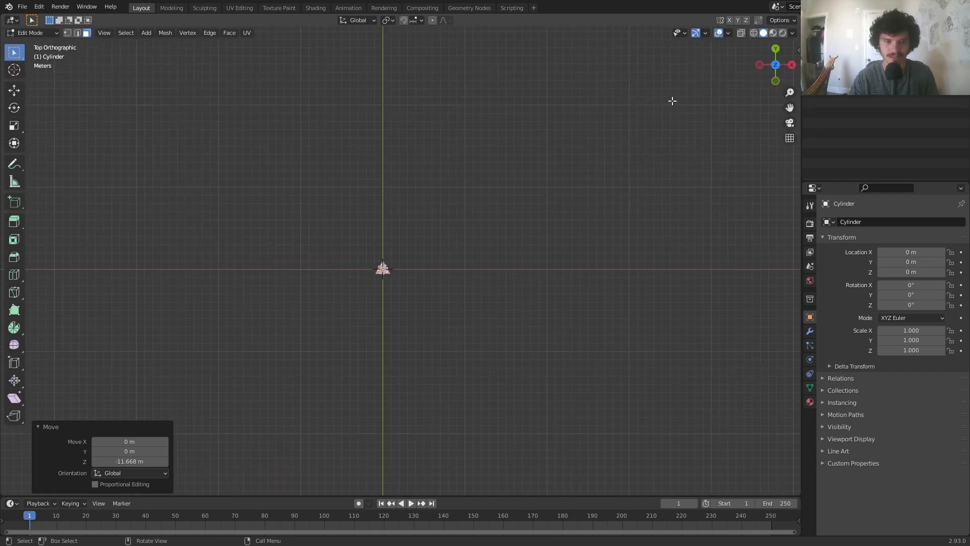
scroll(373, 277, up, 15)
key(KP_Decimal)
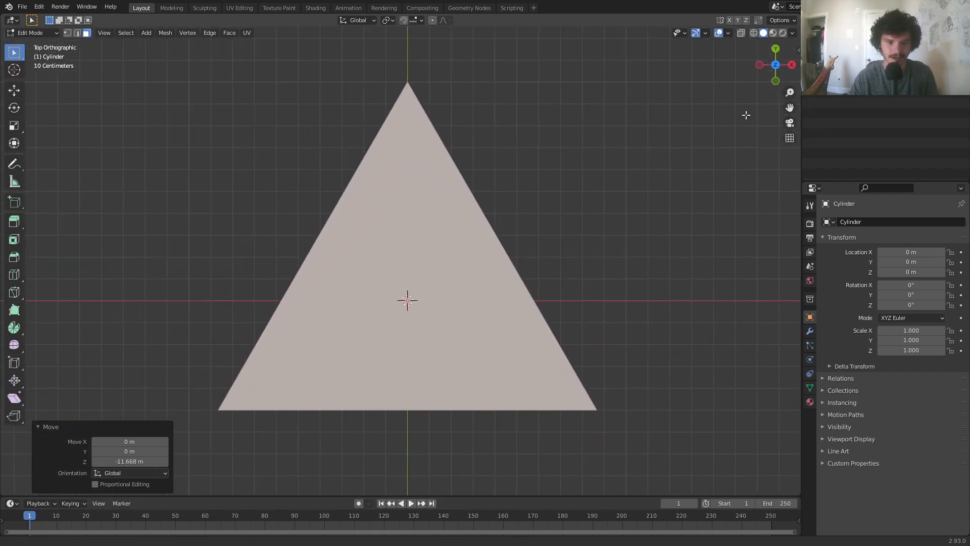
key(KP_5)
scroll(440, 277, down, 8)
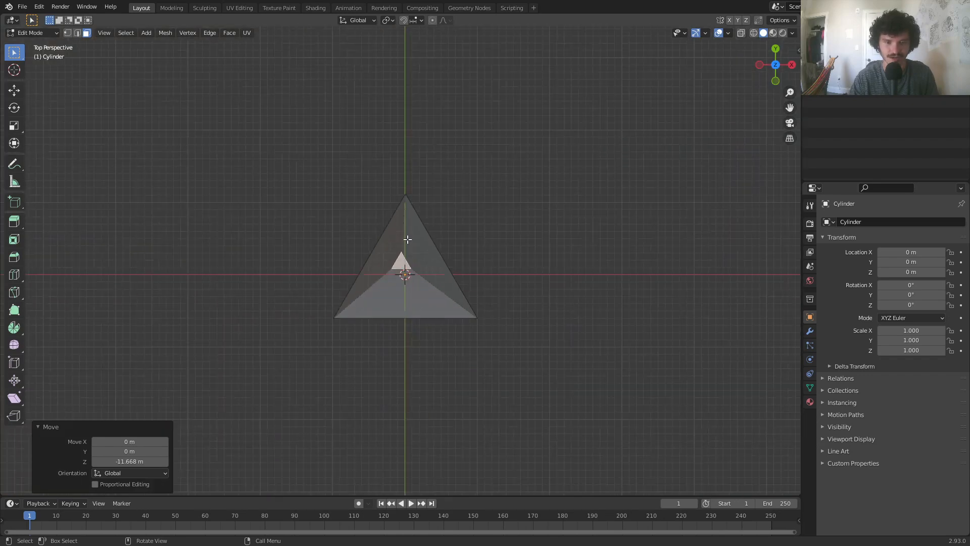
middle_drag(467, 279, 408, 343)
middle_drag(416, 238, 417, 269)
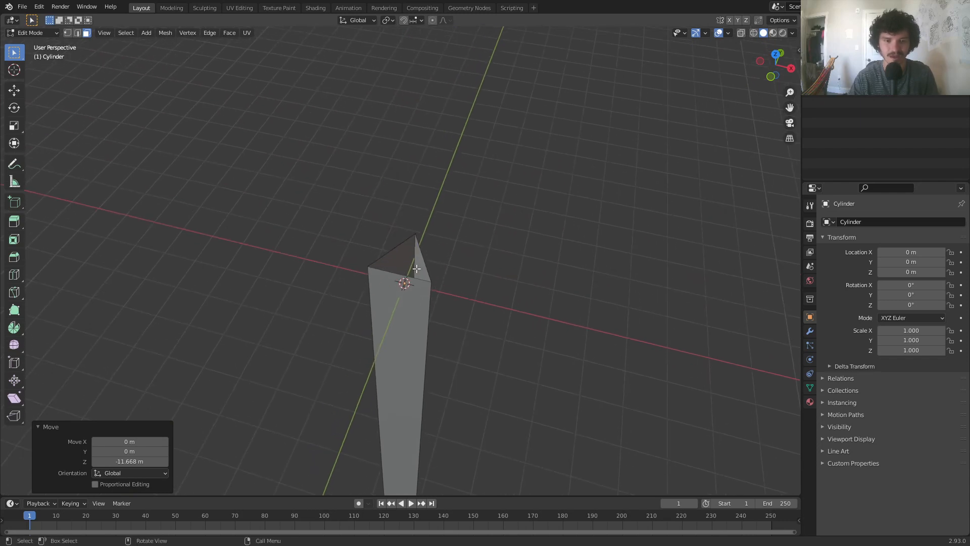
- Return to Object Mode, add a camera at the origin and look through it
key(Tab)
key(shift+a)
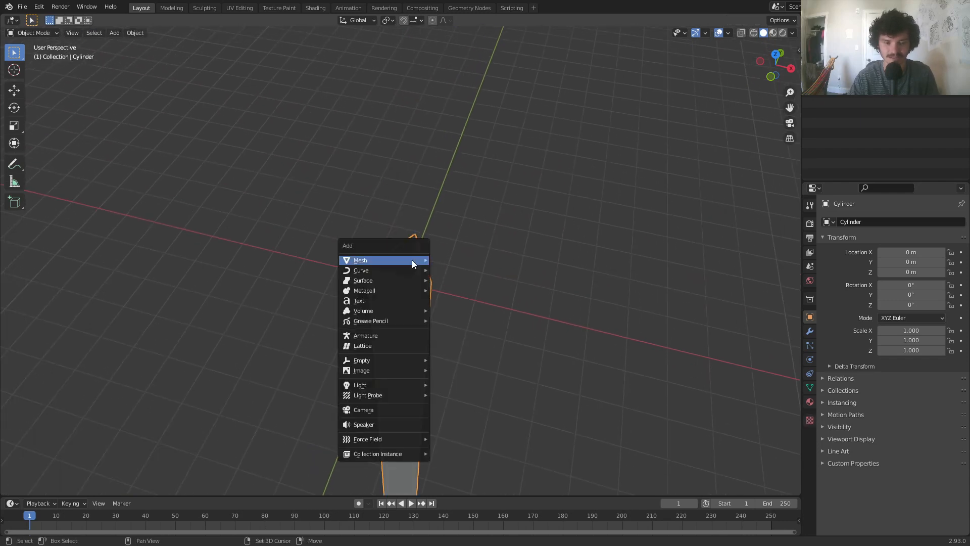
click(401, 409)
click(790, 123)
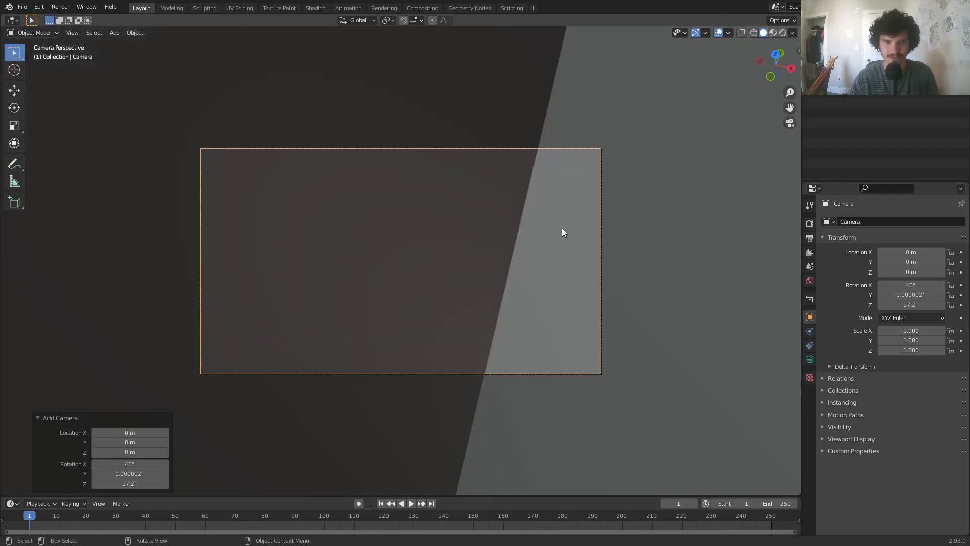
- Set the camera's rotation to 0° on all three axes
key(n)
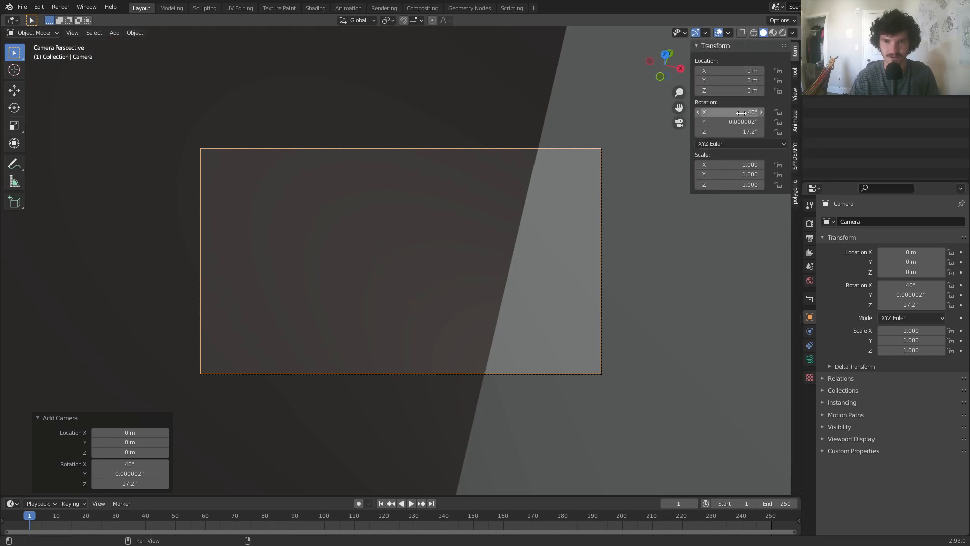
drag(742, 113, 743, 132)
text(0)
key(Return)
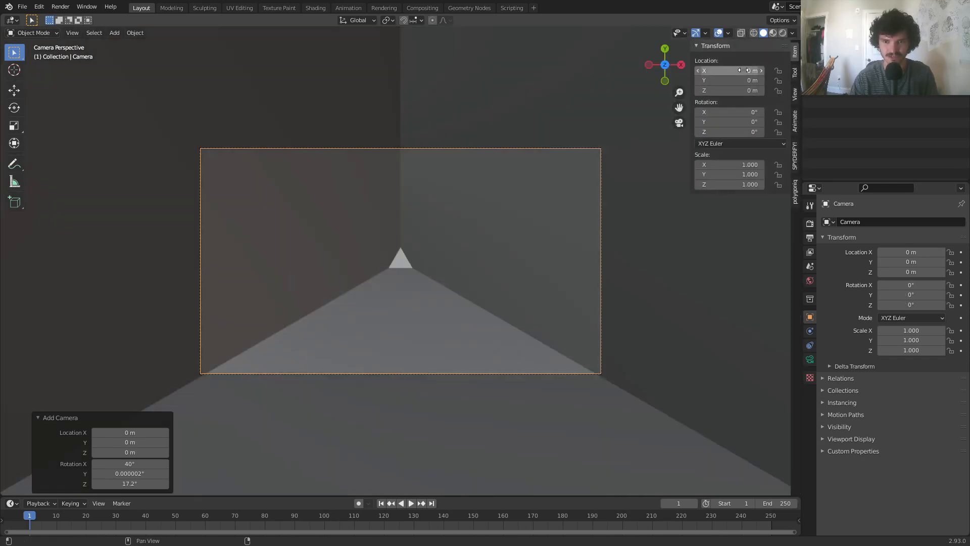
- Raise the camera to Z 5.86 m and shift it about 0.12 m along Y to frame the triangle opening
drag(742, 91, 813, 91)
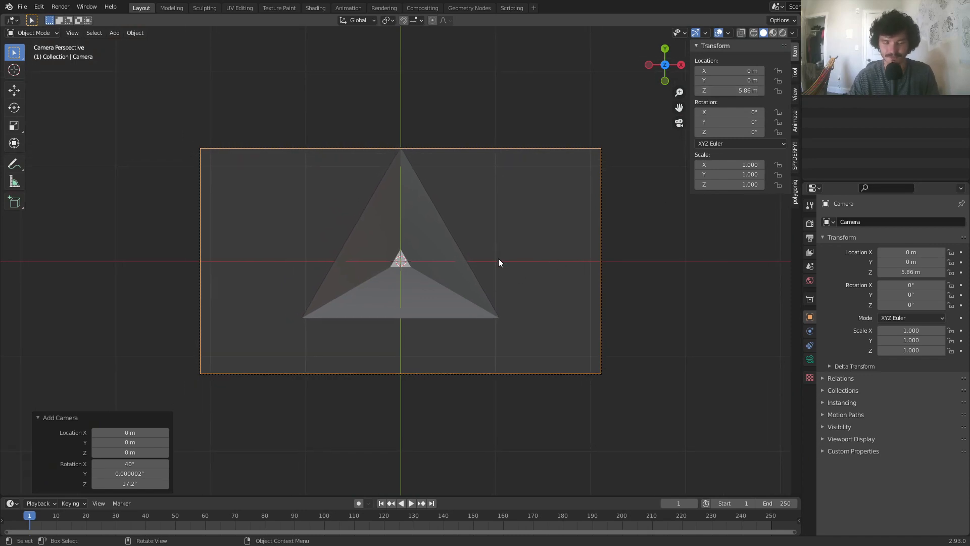
key(g)
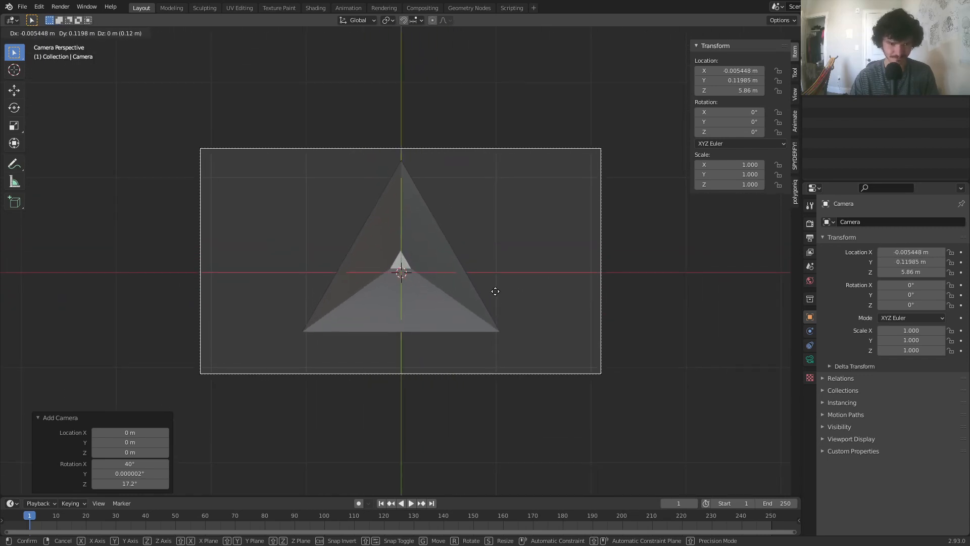
click(494, 288)
scroll(411, 255, up, 2)
key(g)
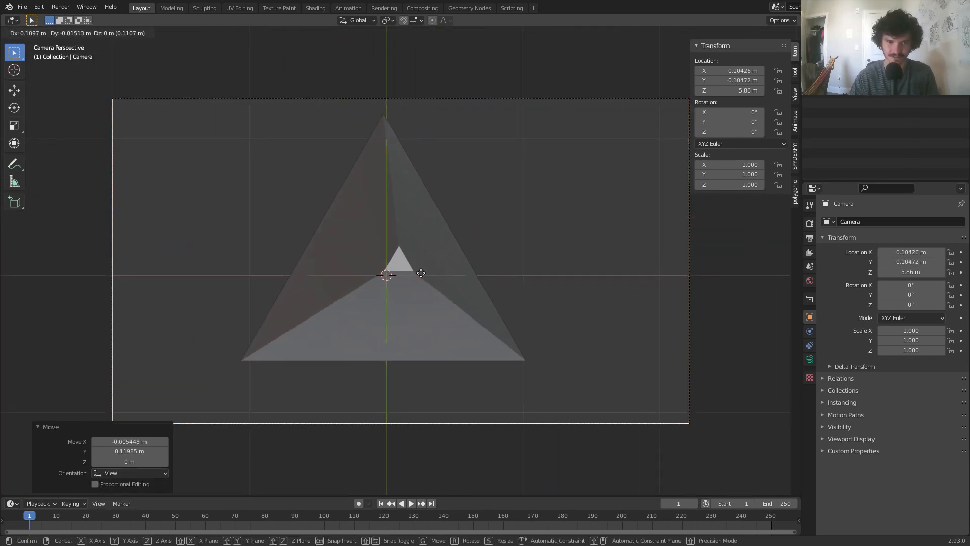
key(Escape)
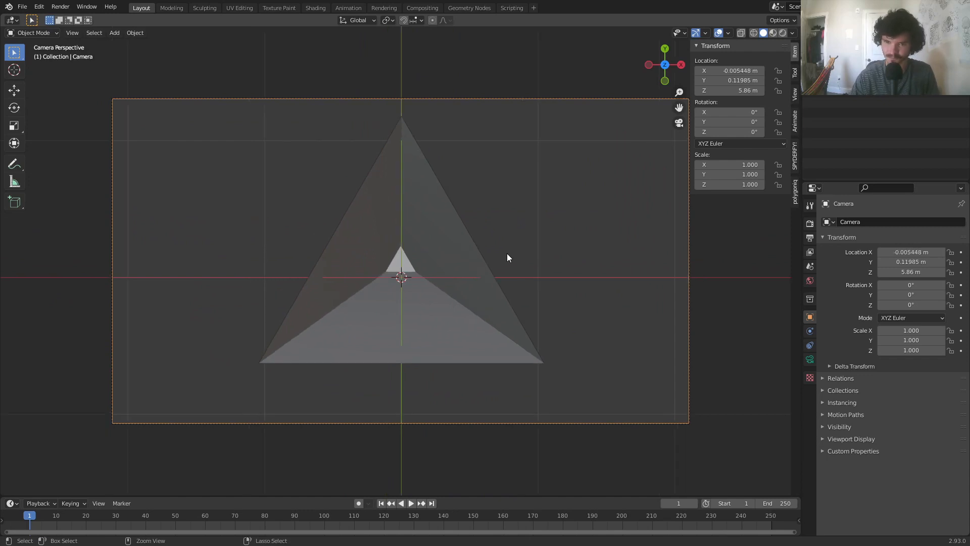
- Set the camera's vertical lens shift to 0.023 and raise the camera to Z 6.794 m
click(810, 360)
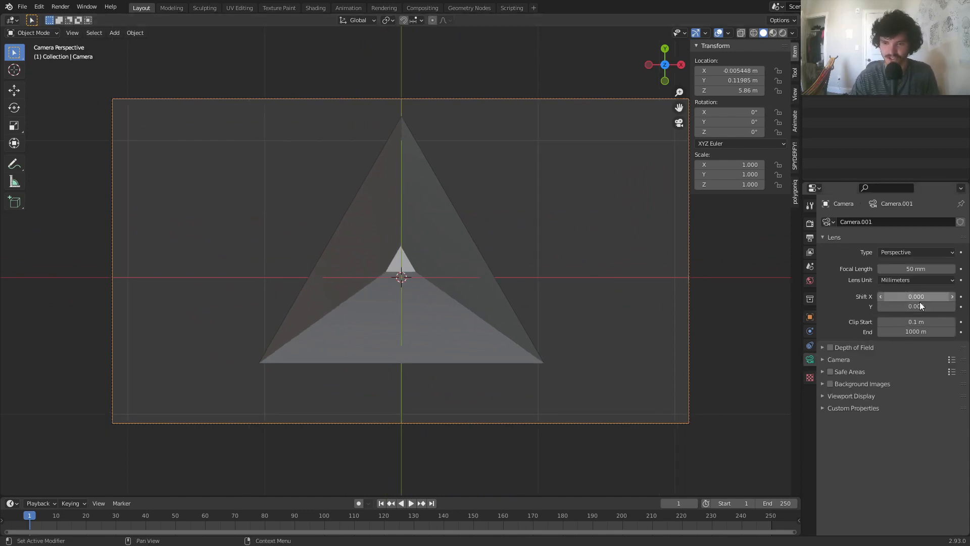
mouse_move(920, 306)
mouse_down()
mouse_move(929, 306)
mouse_move(920, 304)
mouse_up()
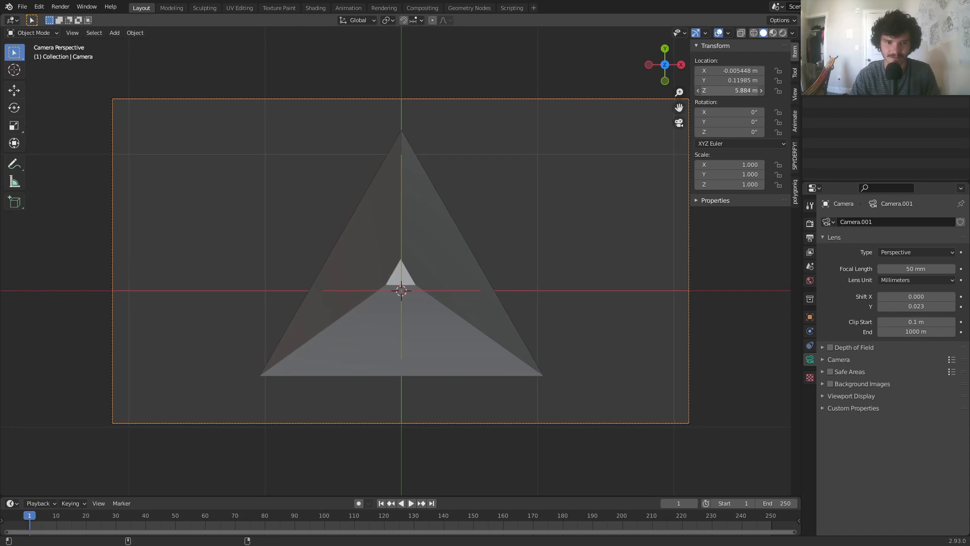
mouse_move(729, 91)
mouse_down()
mouse_move(758, 91)
mouse_move(730, 90)
mouse_move(747, 90)
mouse_up()
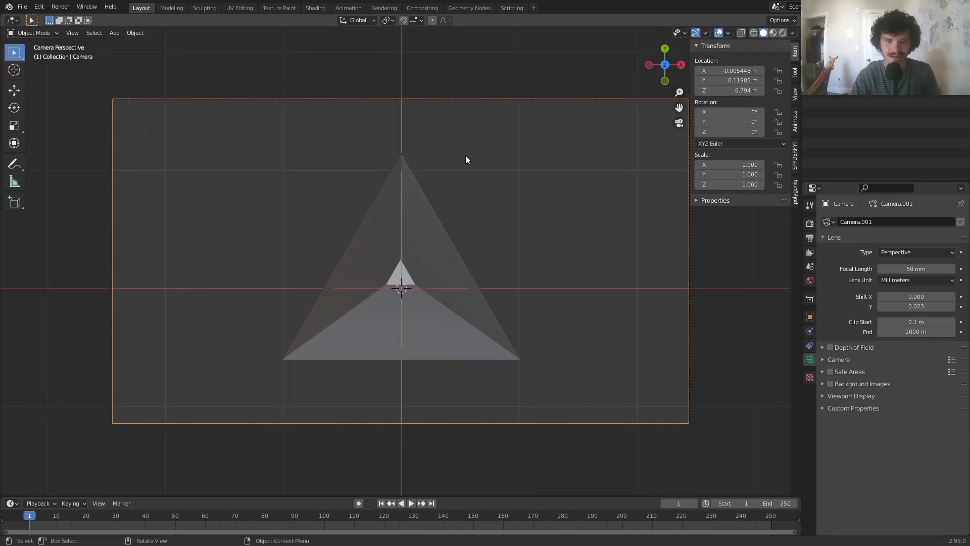
- Add a mesh circle with 100 vertices at the origin
key(shift+a)
mouse_move(354, 28)
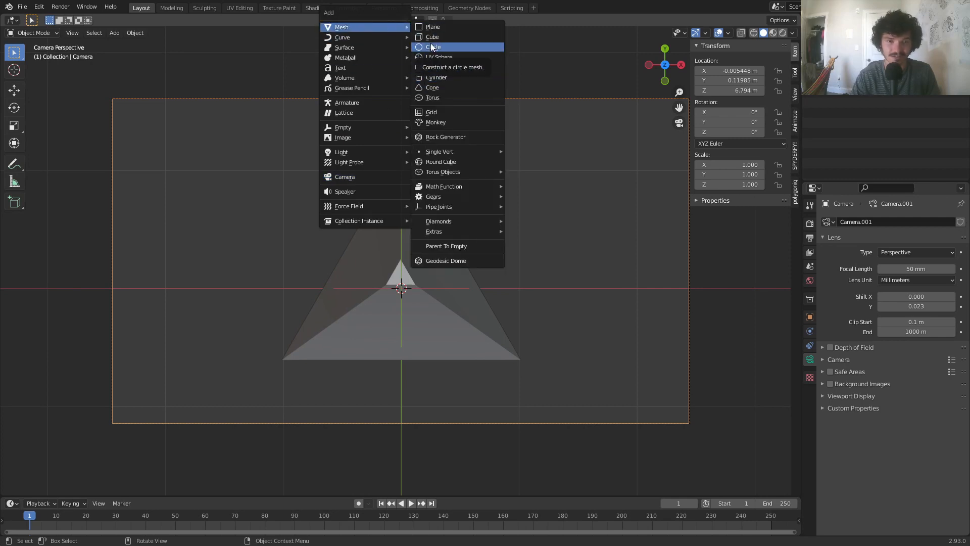
click(432, 47)
click(144, 378)
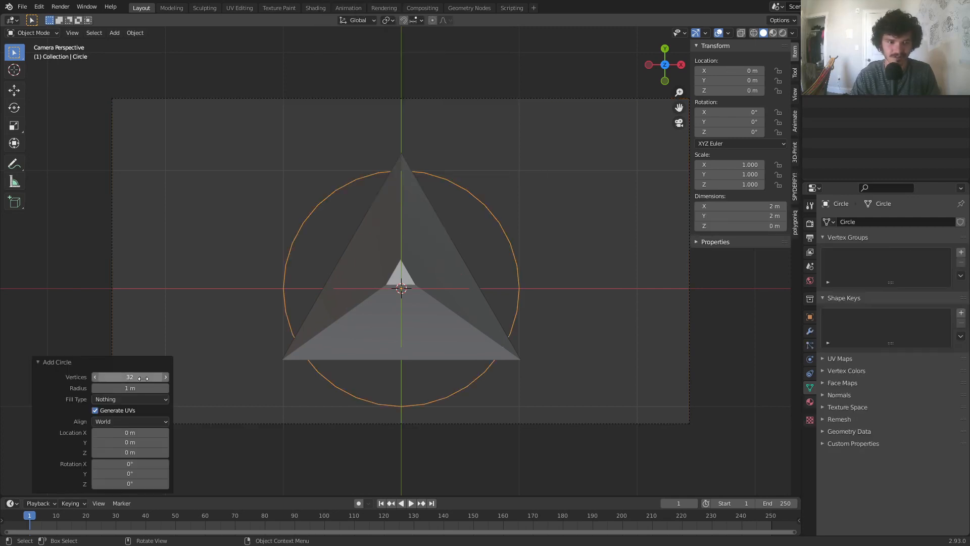
text(100)
key(Return)
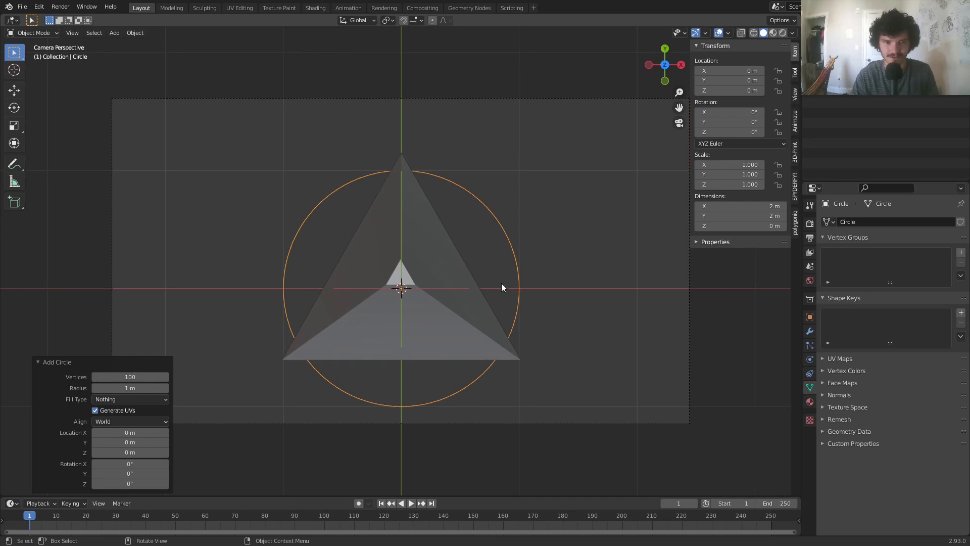
- Scale the circle to about 1.177 and shift it about -0.017 m along Y to enclose the triangle's corners
scroll(503, 283, up, 1)
key(s)
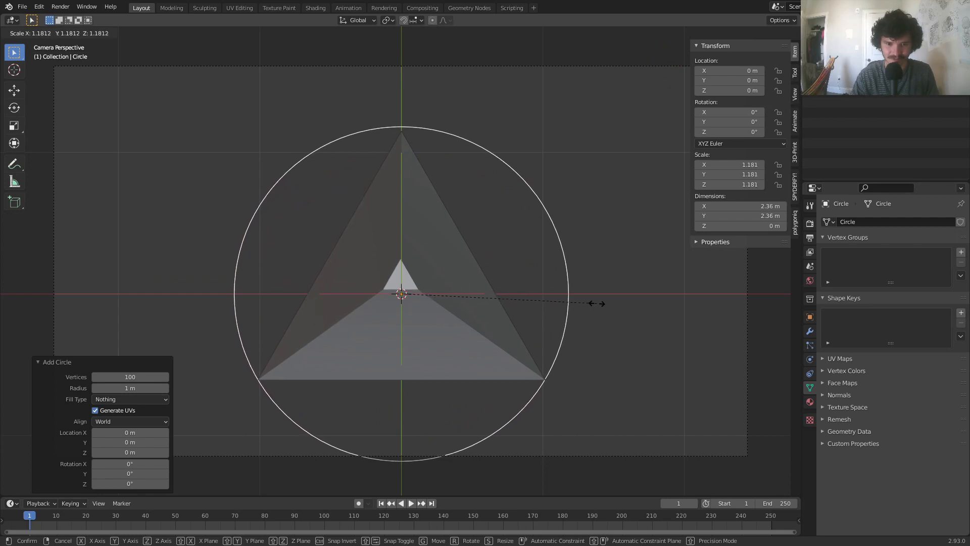
click(600, 305)
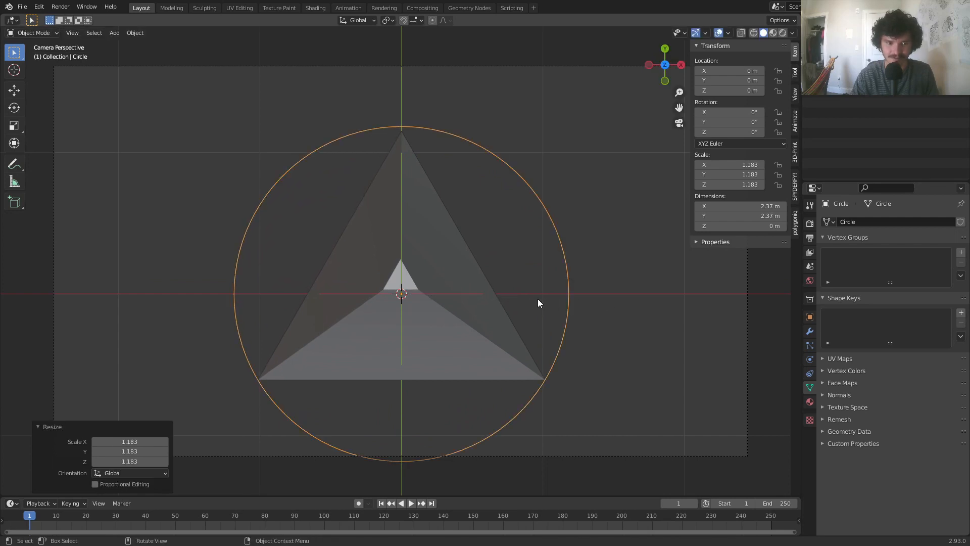
key(g)
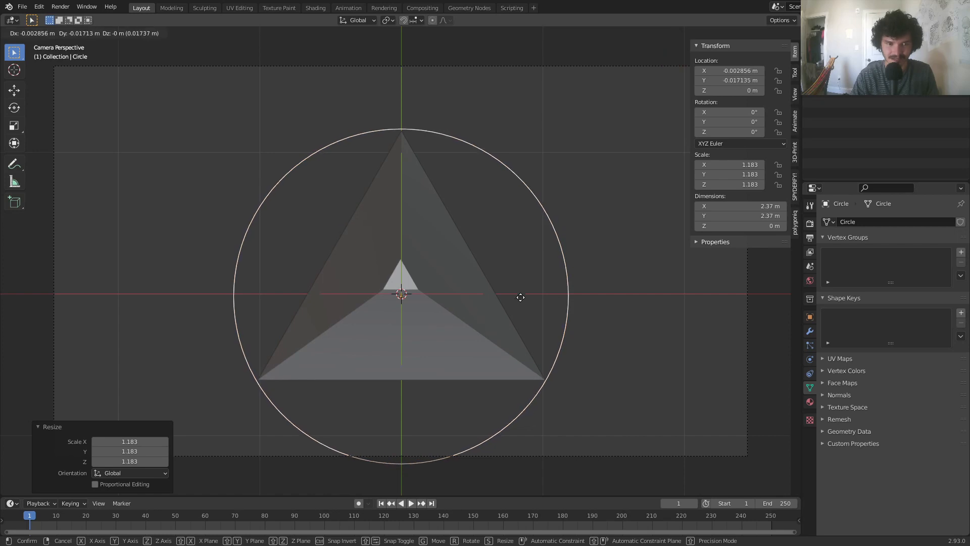
click(522, 298)
key(s)
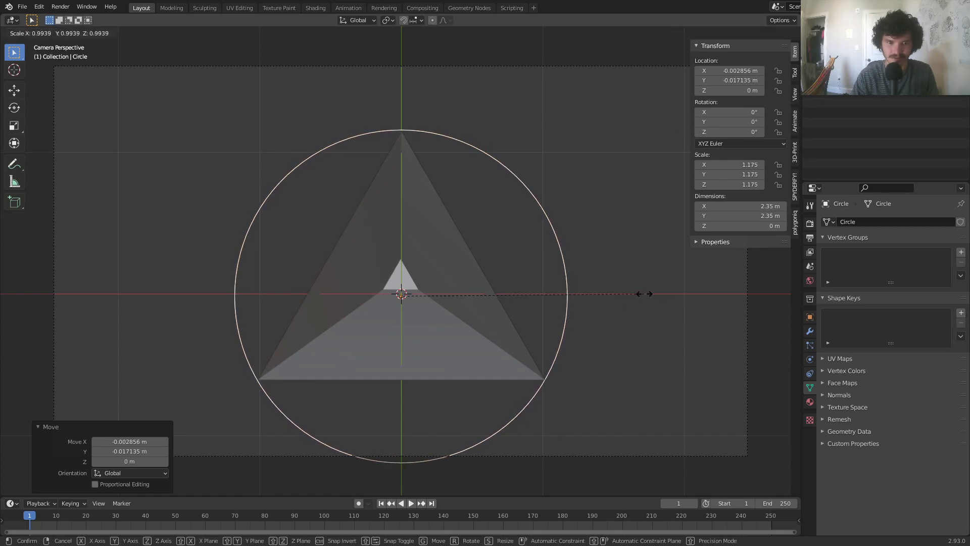
click(565, 263)
- In Edit Mode, extrude the circle about 0.19 m upward along Z and scale the extruded edge by about 1.08
middle_drag(514, 199, 437, 273)
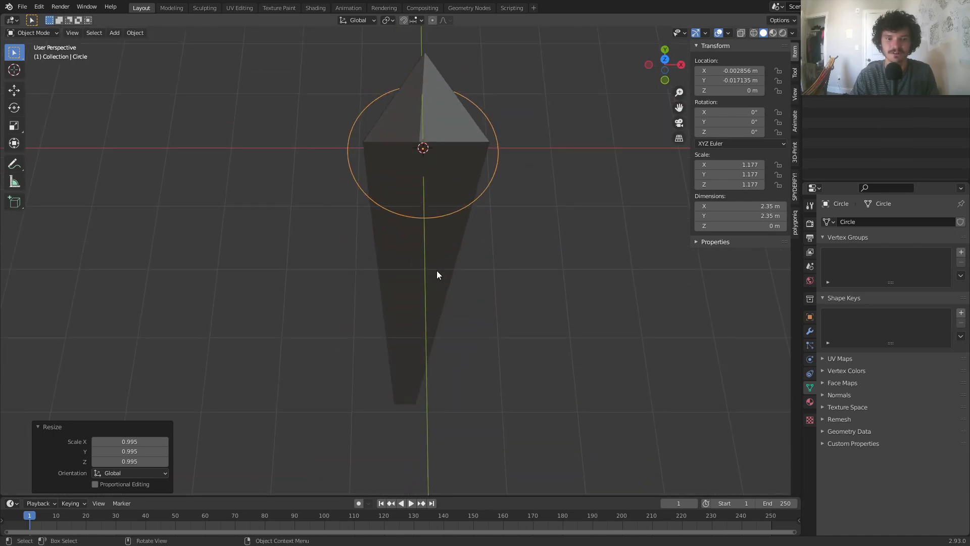
key(Tab)
key(e)
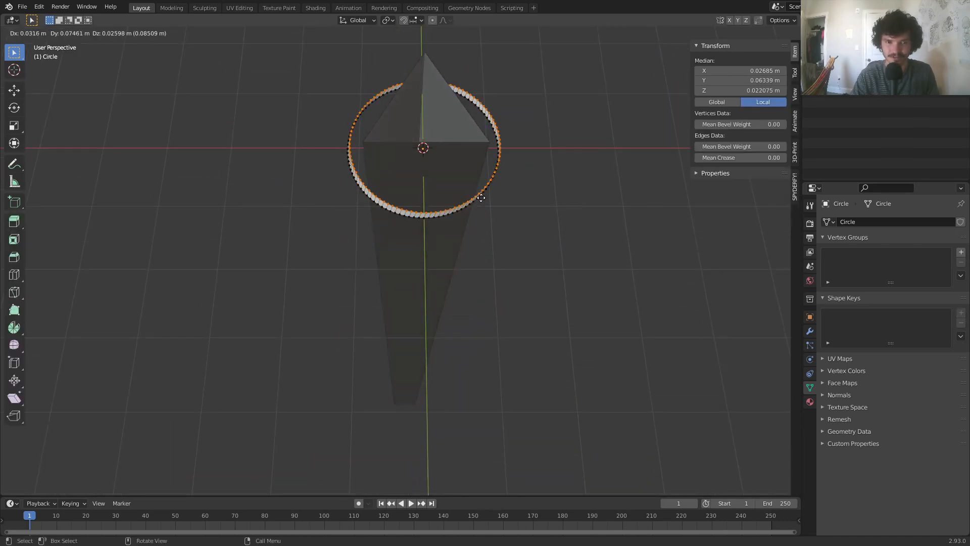
key(z)
click(481, 197)
key(s)
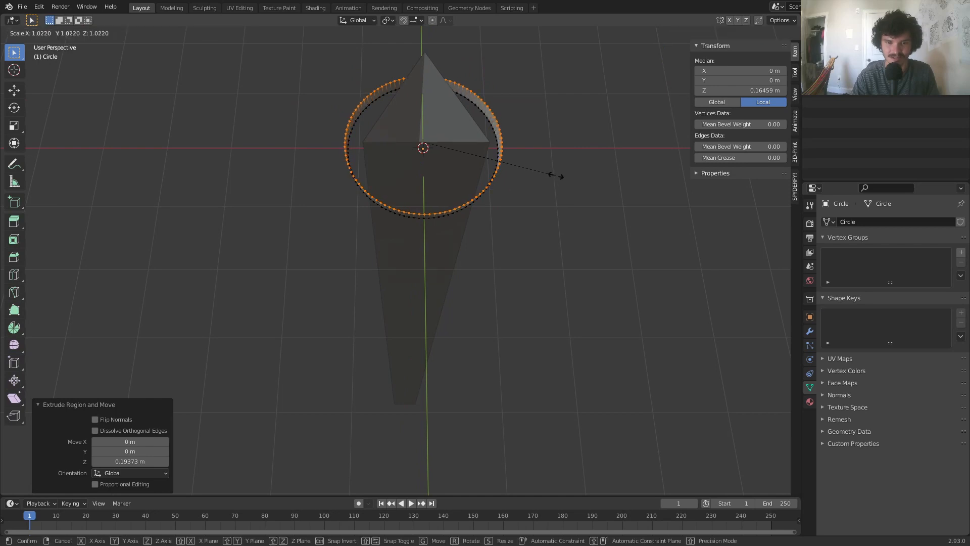
click(563, 176)
- Try lowering the extruded outer edge of the ring by about 0.21 m along Z
shift+middle_drag(480, 191, 464, 288)
scroll(471, 244, up, 4)
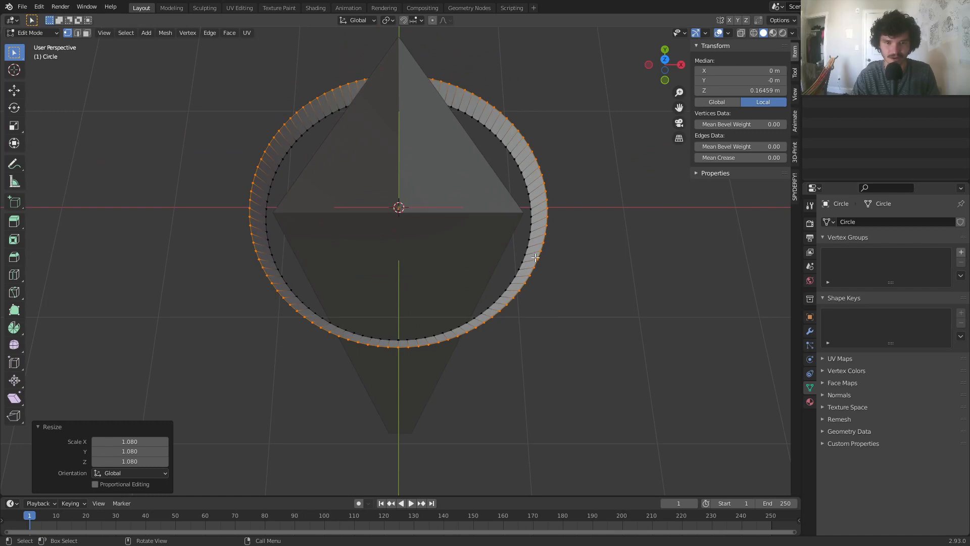
middle_drag(535, 258, 541, 173)
key(g)
key(z)
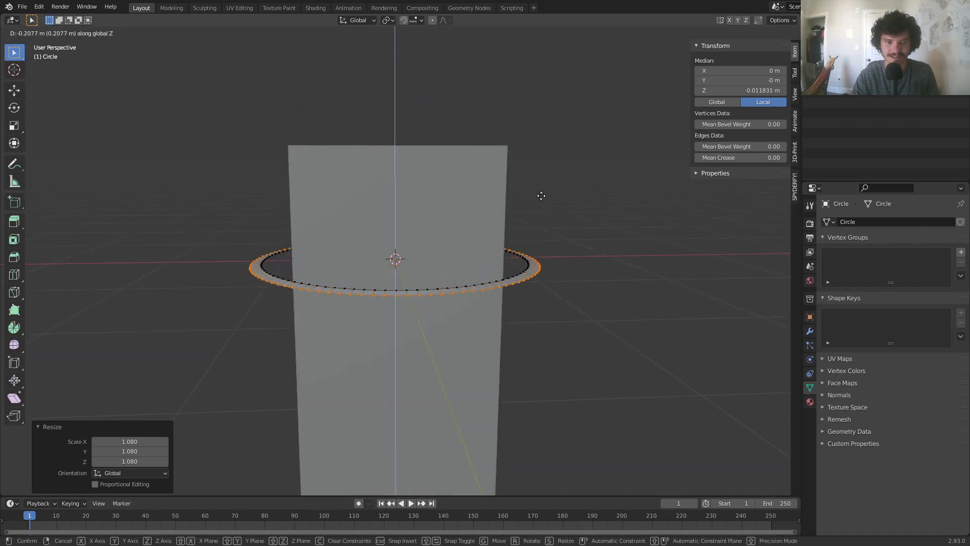
click(542, 196)
key(ctrl+z)
- Looking through the camera, scale the ring's outer edge down by about 0.94 and return to Object Mode
click(679, 123)
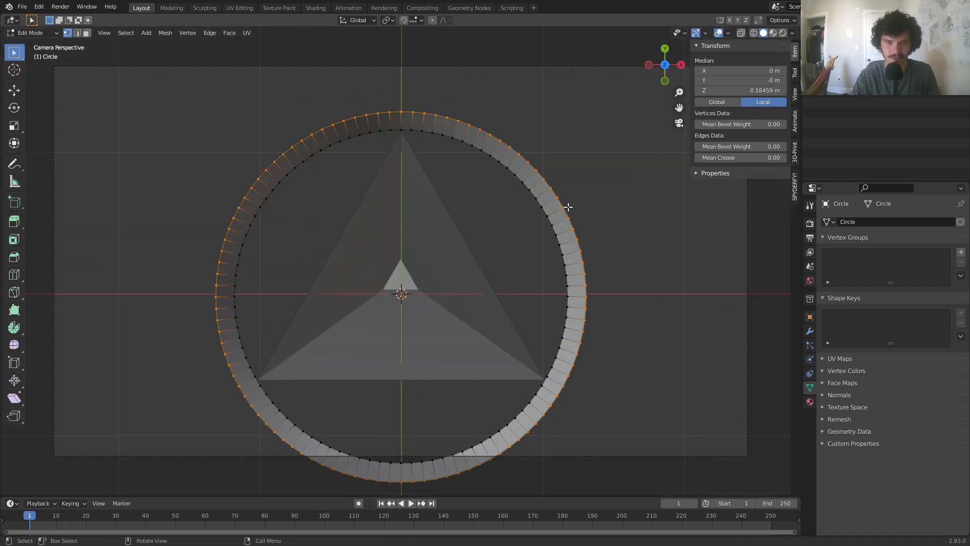
key(s)
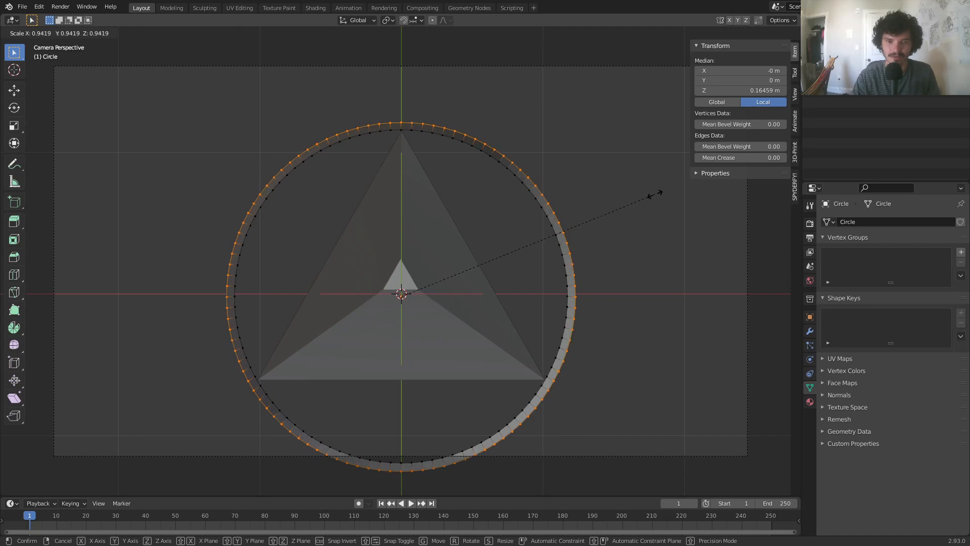
click(655, 195)
key(Tab)
- Select the camera and set its vertical lens shift to -0.022 to fit the whole ring in frame
click(747, 296)
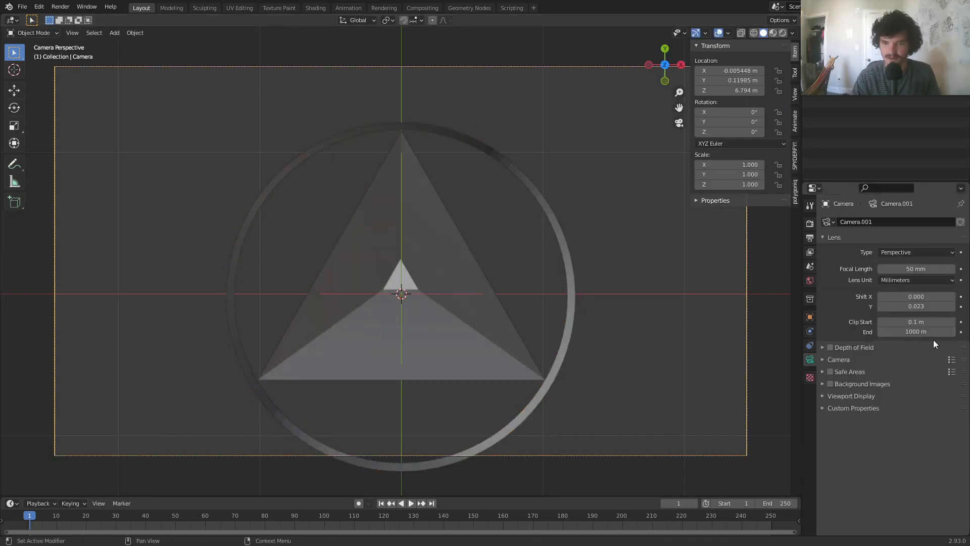
mouse_move(919, 307)
mouse_down()
mouse_move(904, 307)
mouse_move(919, 306)
mouse_up()
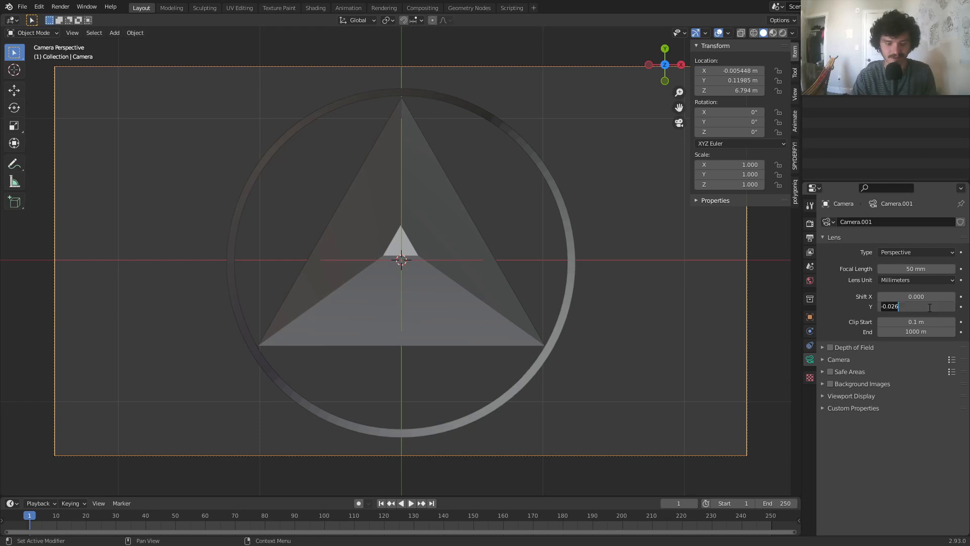
key(BackSpace)
drag(916, 306, 904, 306)
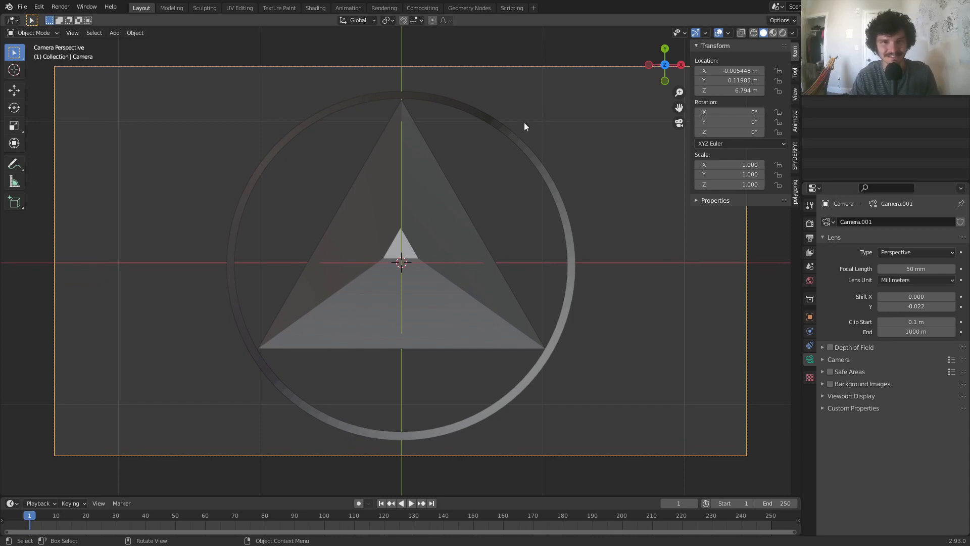
- Switch to the Shading workspace, show the rendered camera view and make the world background white
click(315, 9)
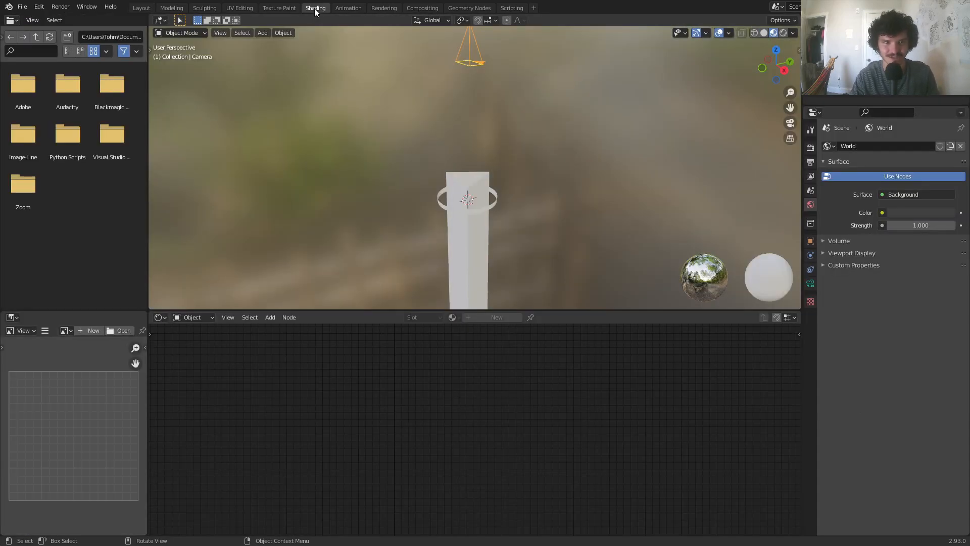
click(789, 123)
click(784, 33)
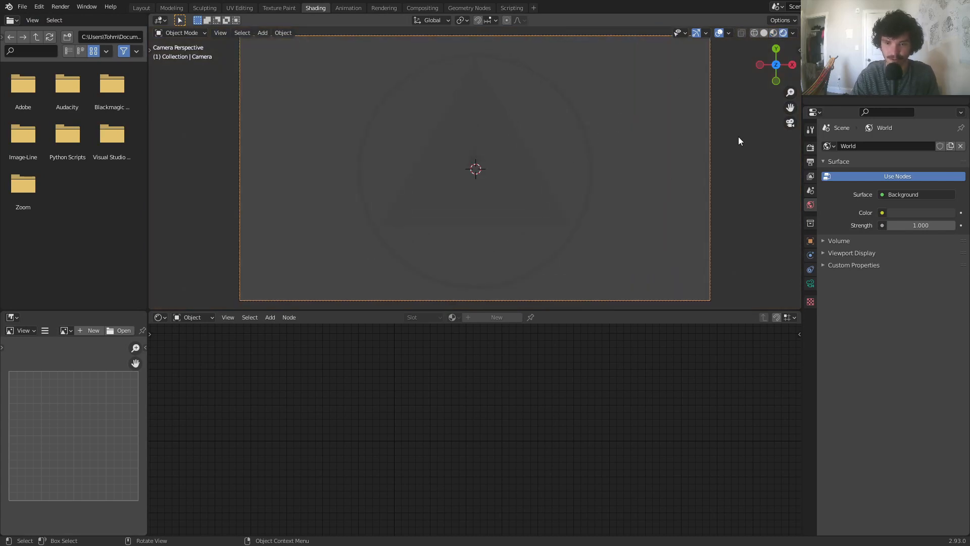
click(928, 213)
drag(904, 188, 932, 188)
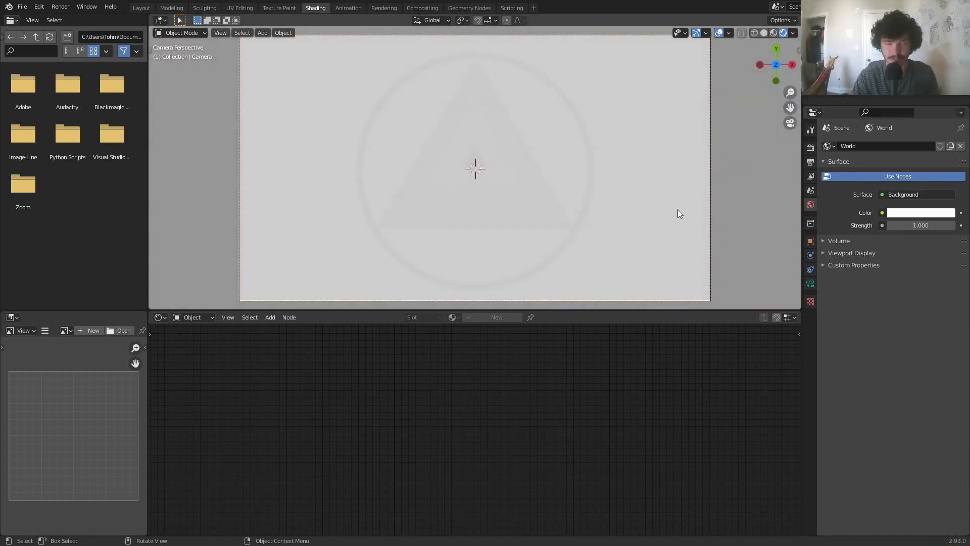
- Set the render's color management view transform to Standard
click(810, 147)
click(853, 394)
click(853, 394)
click(854, 396)
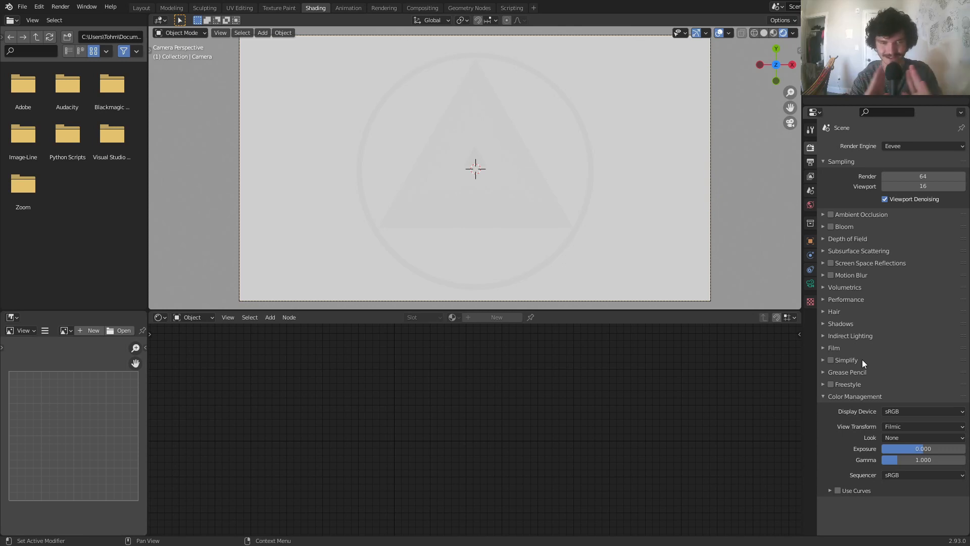
click(910, 427)
click(908, 438)
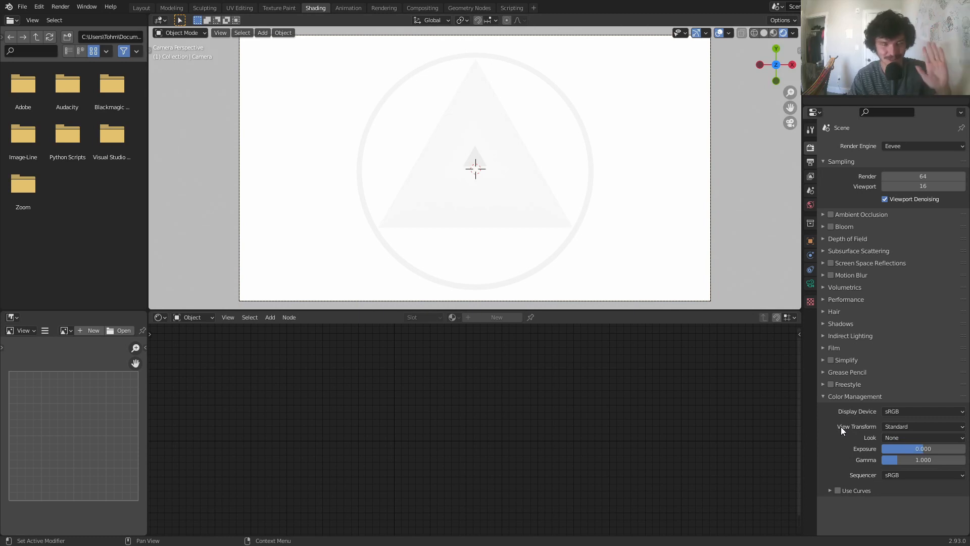
- Create a new material for the triangular prism and delete its default shader node, keeping only the Material Output
click(531, 194)
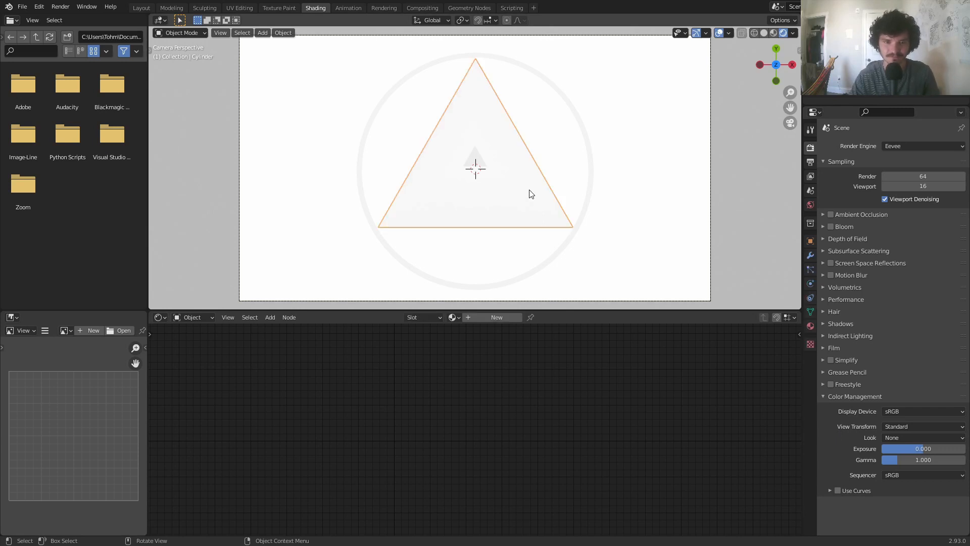
click(497, 316)
key(Delete)
key(Home)
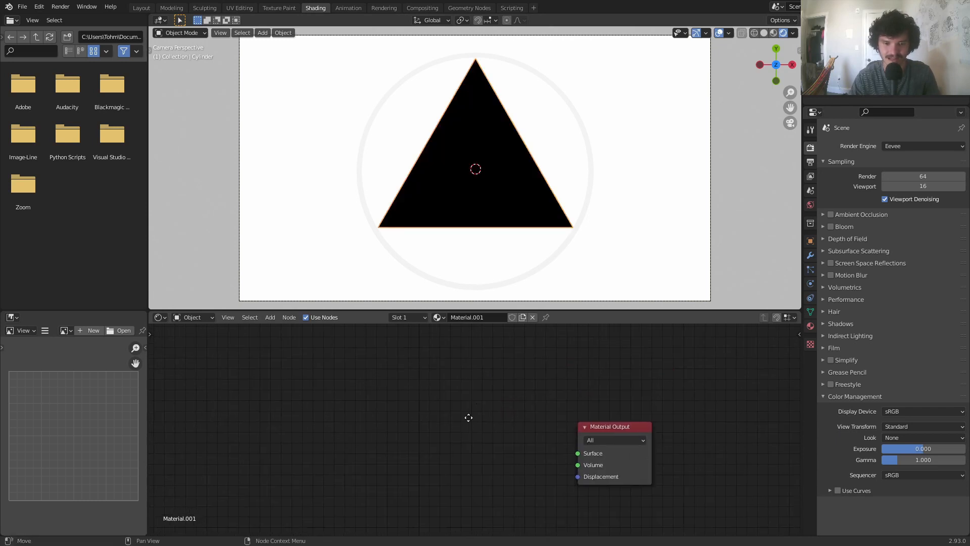
- Add a Wave Texture node and connect its Color output to the Material Output's Surface input
key(shift+a)
click(405, 381)
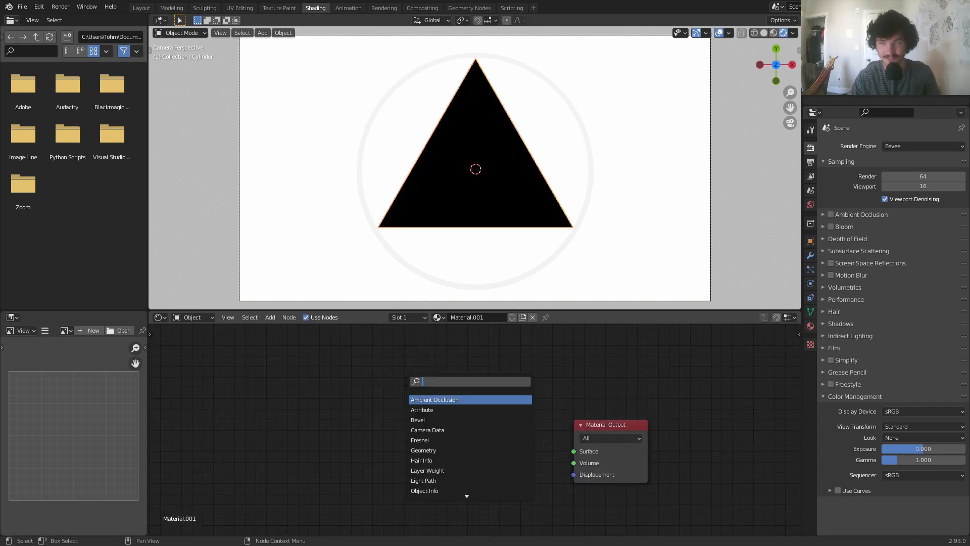
text(wave)
key(Down)
key(Return)
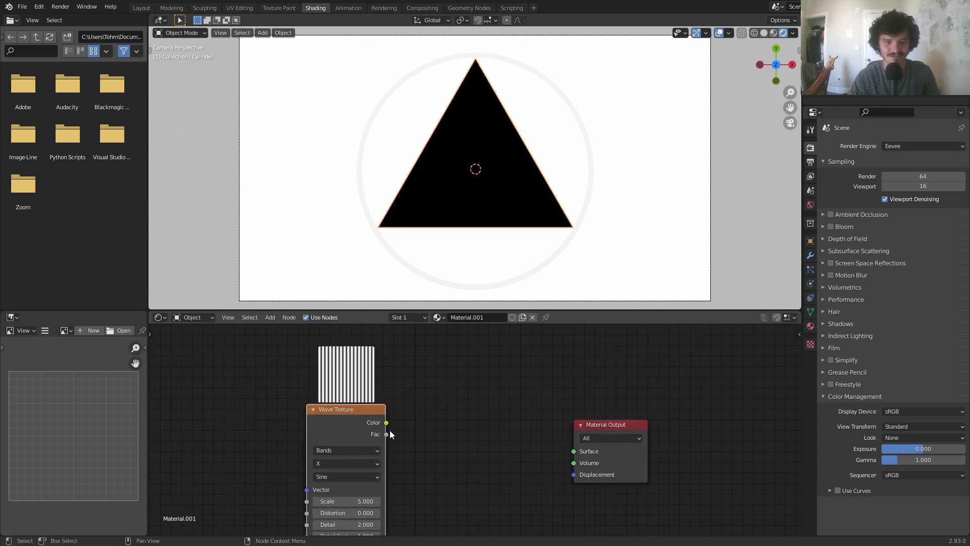
drag(385, 423, 573, 451)
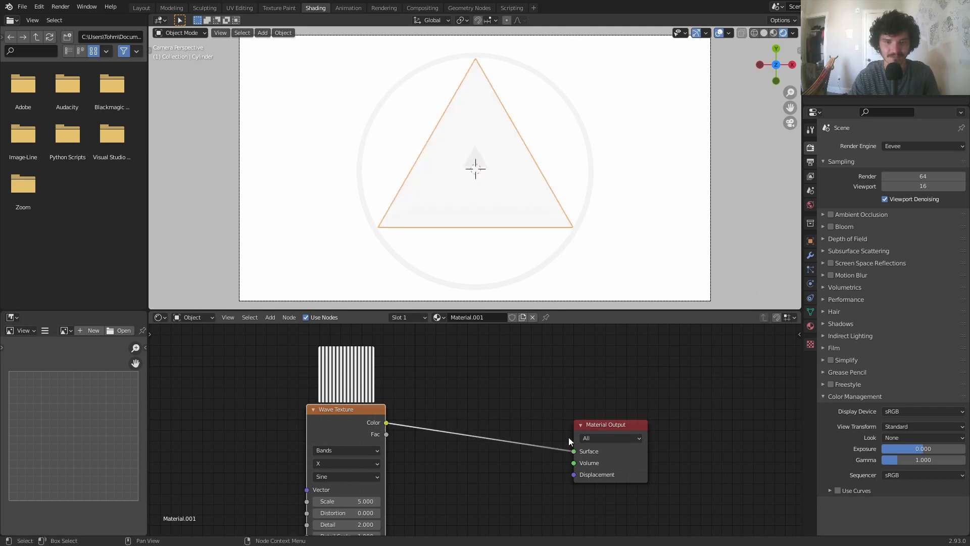
- Check the available wave band directions and examine the stripes on the prism from the side and through the camera
scroll(507, 198, up, 2)
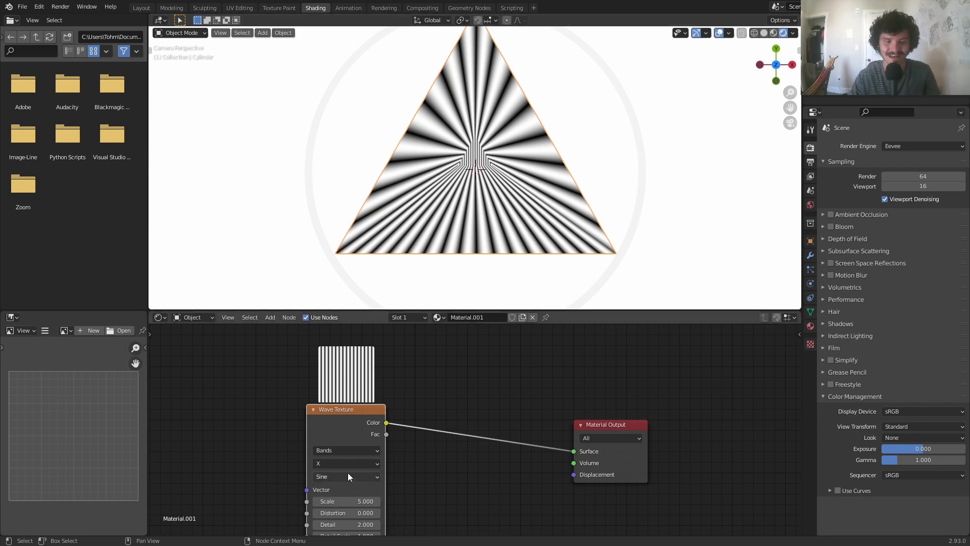
click(323, 464)
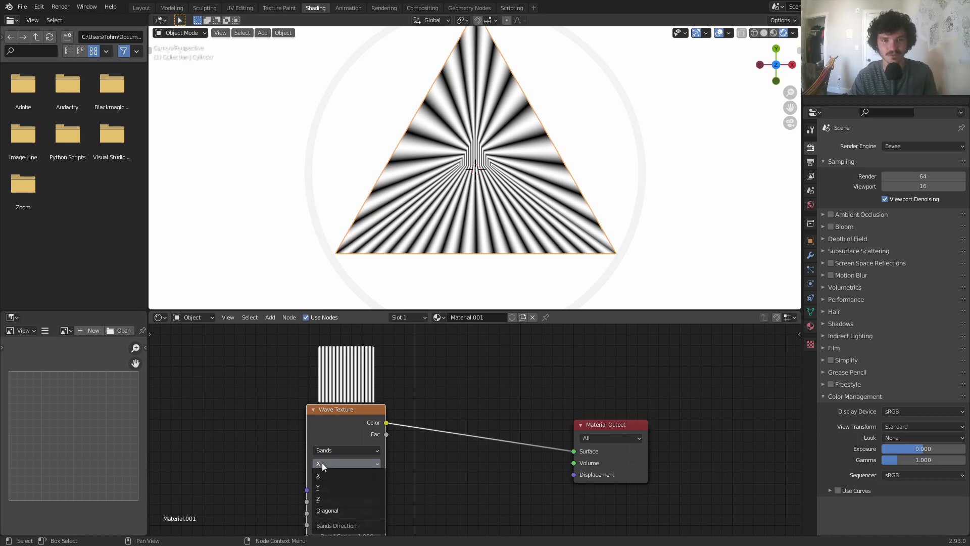
scroll(413, 163, down, 2)
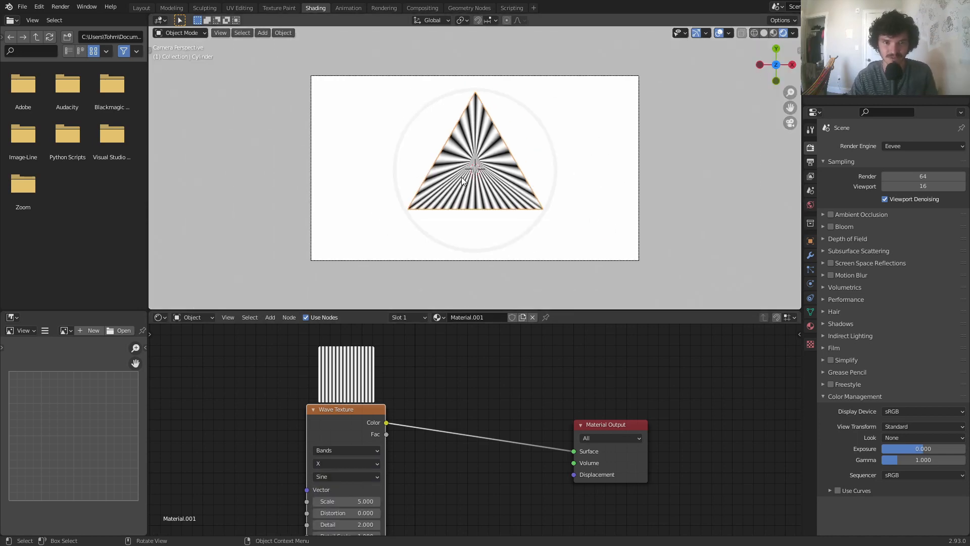
middle_drag(462, 177, 478, 83)
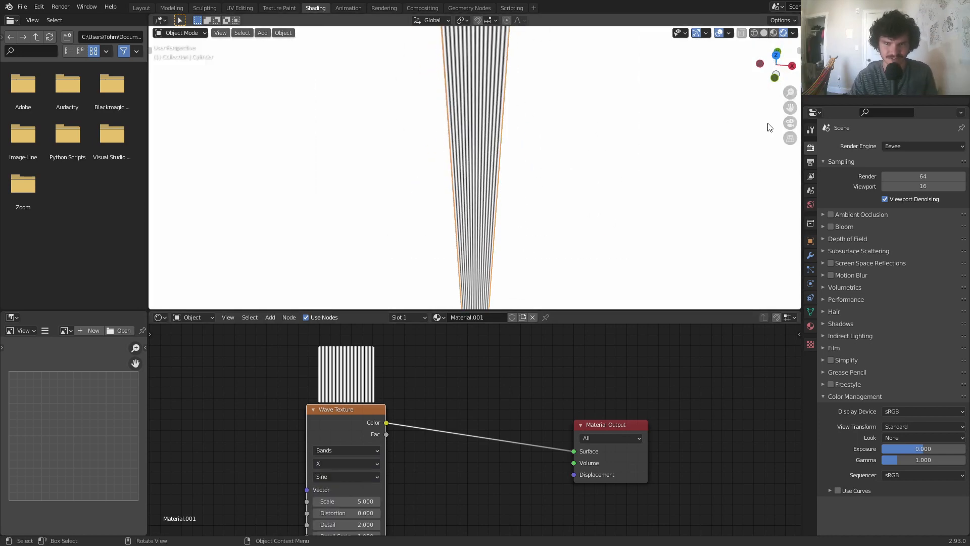
click(790, 123)
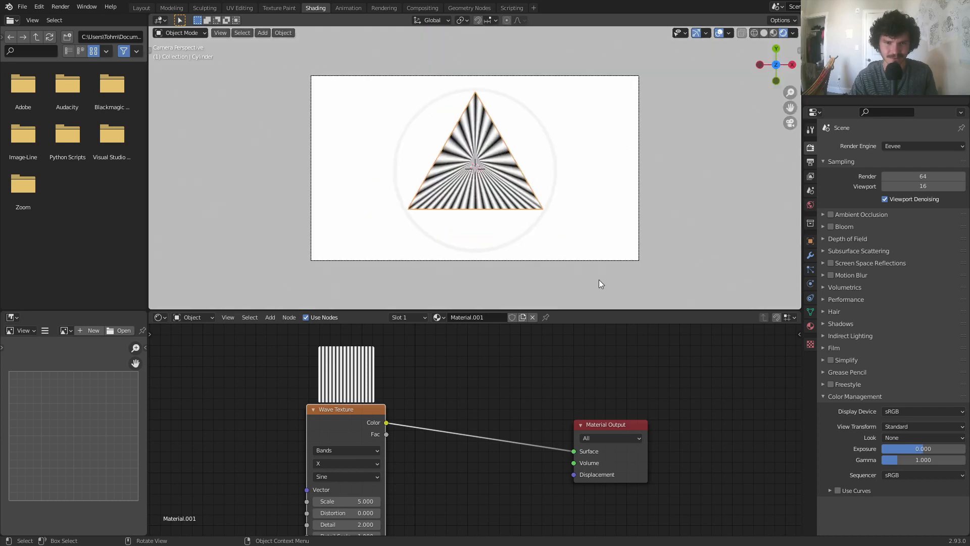
- Set the Wave Texture's bands direction to Z
click(340, 464)
click(341, 497)
scroll(514, 182, up, 5)
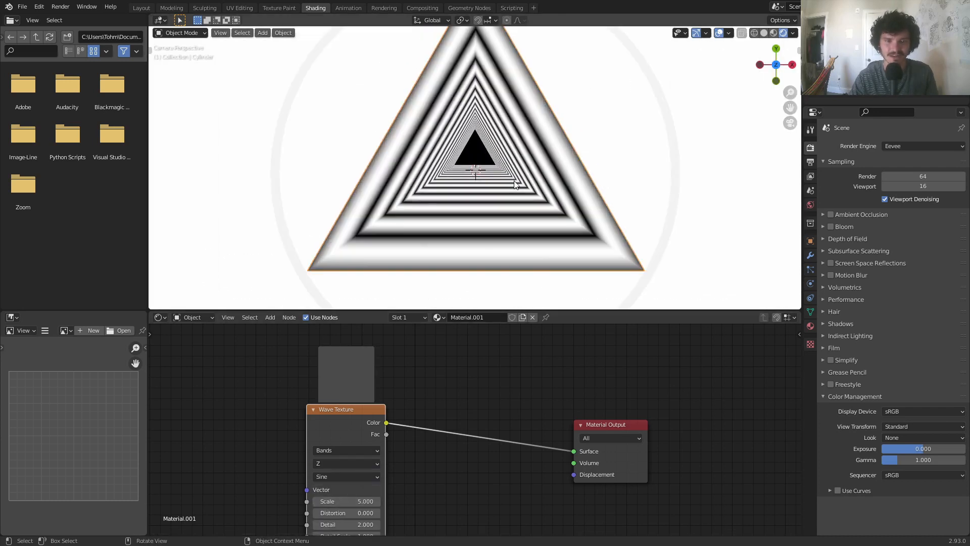
shift+middle_drag(491, 132, 482, 165)
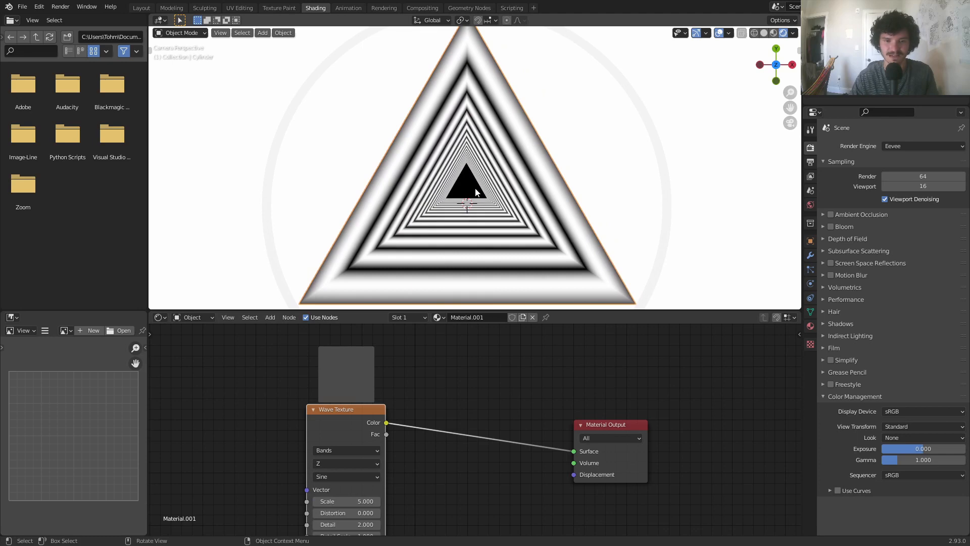
- Try moving the prism's far end face sideways in Edit Mode, undo the move and return to Object Mode
key(Tab)
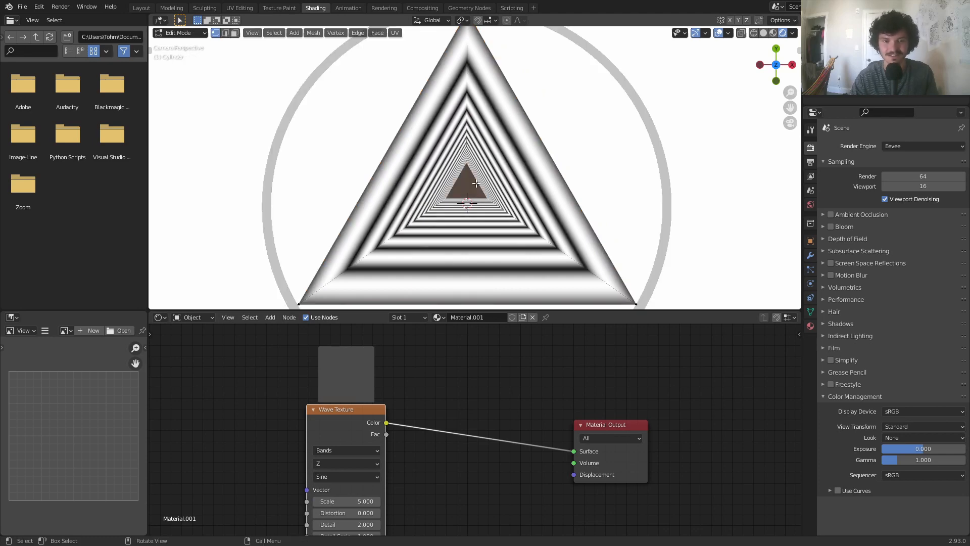
key(g)
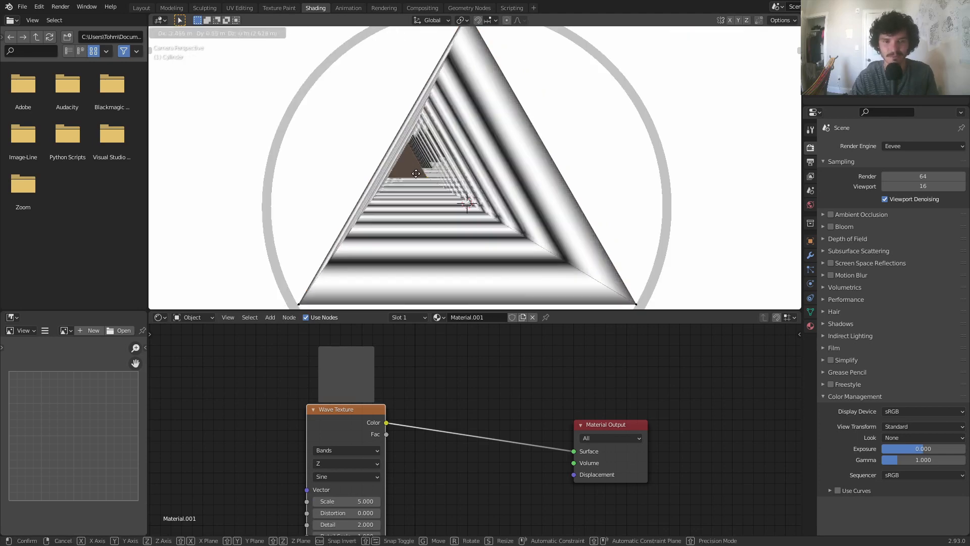
click(481, 218)
key(ctrl+z)
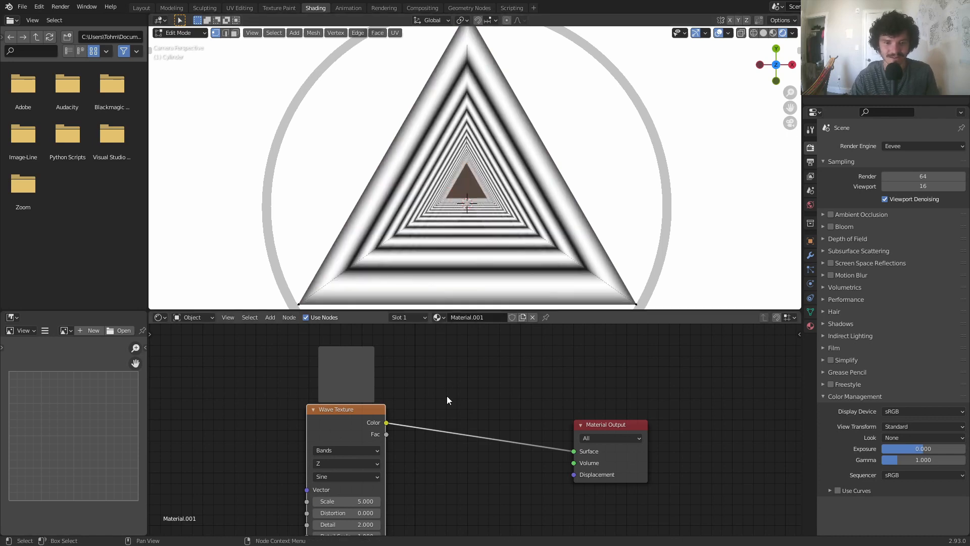
key(Tab)
- Insert a Math node between the Wave Texture and the Material Output and set its operation to Greater Than
scroll(419, 382, up, 2)
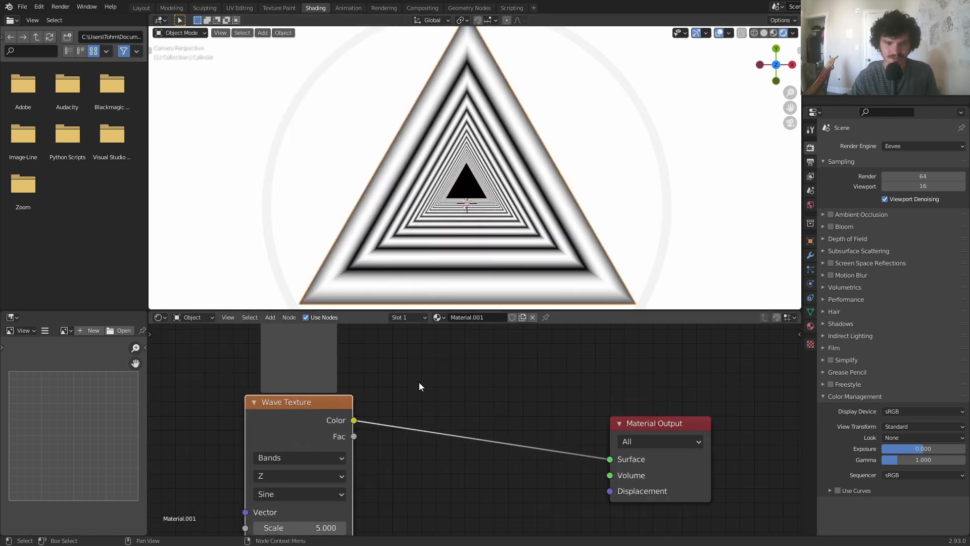
key(shift+a)
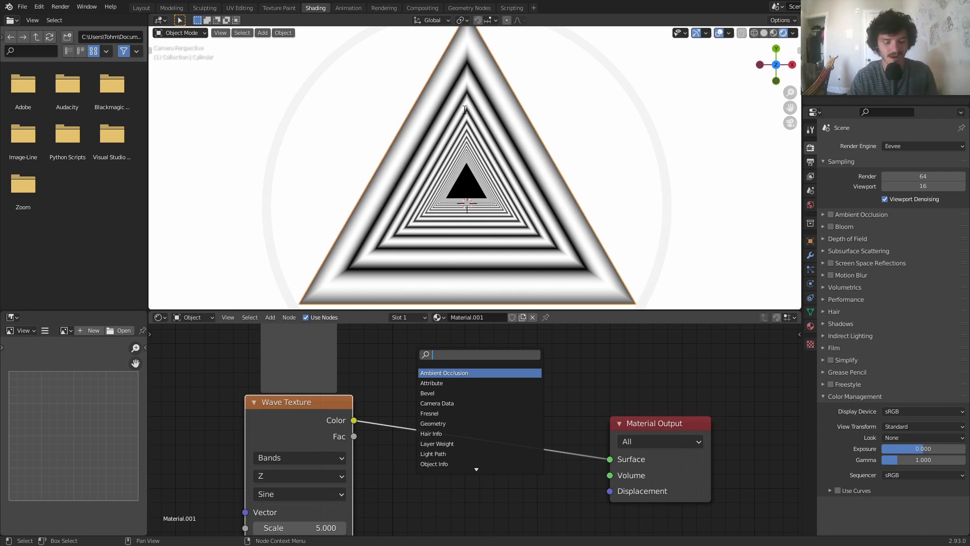
text(math)
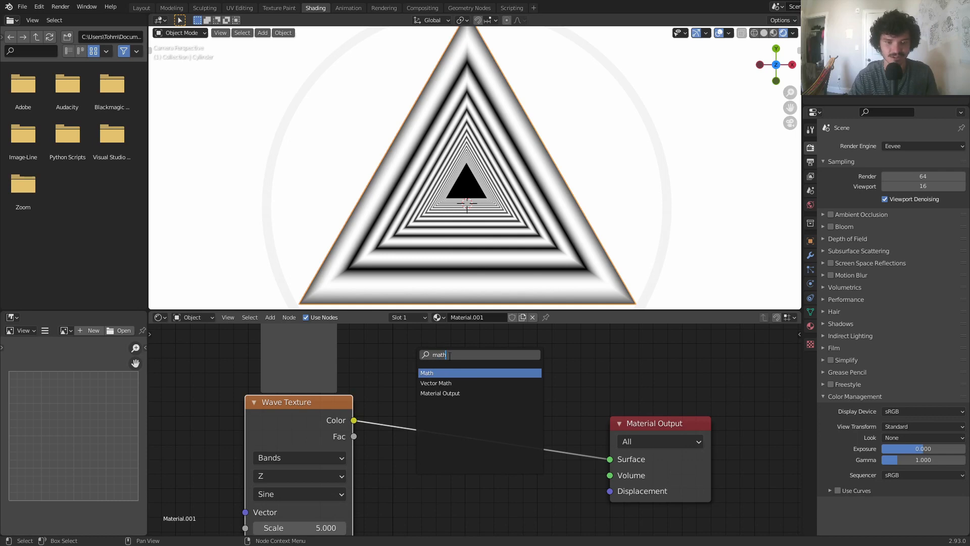
click(449, 373)
click(447, 424)
click(462, 439)
key(g)
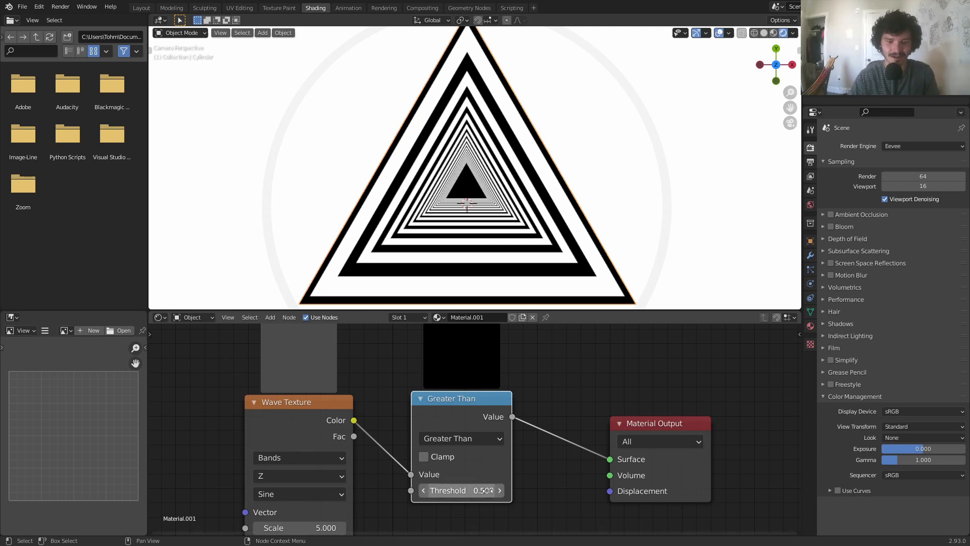
drag(484, 490, 500, 490)
key(ctrl+z)
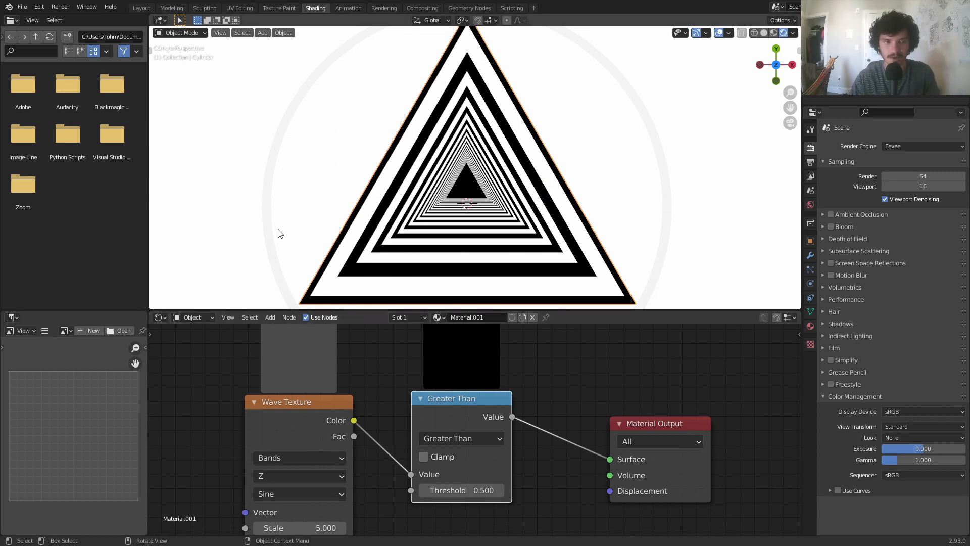
- Create a new material for the ring and delete its Principled BSDF node, keeping only the Material Output
click(270, 205)
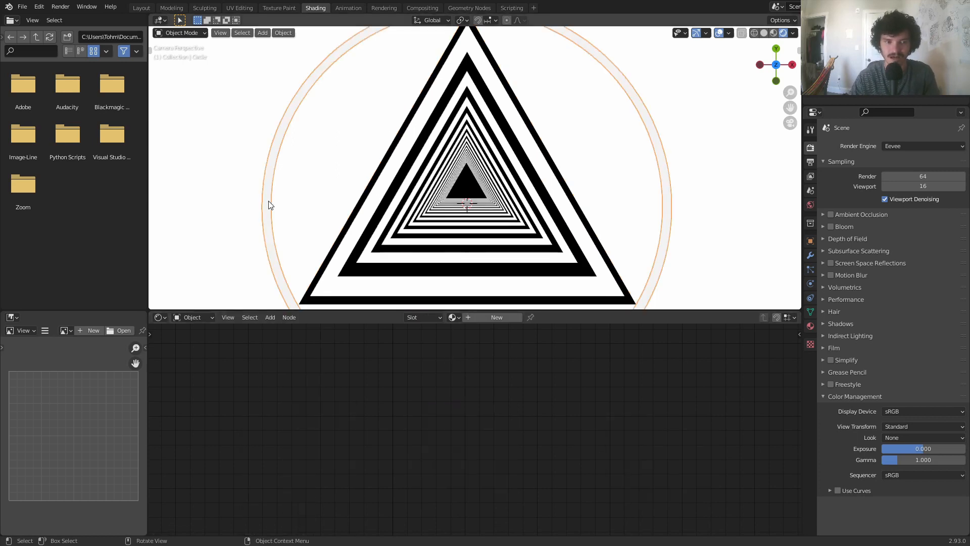
click(491, 317)
click(410, 426)
key(x)
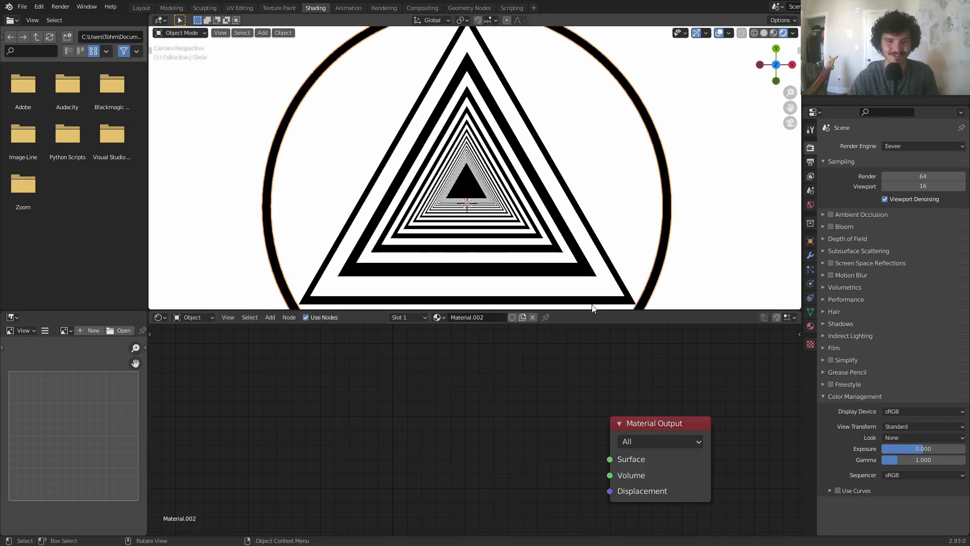
- Select the triangular prism and try a different Wave Texture scale, undoing the change
click(580, 225)
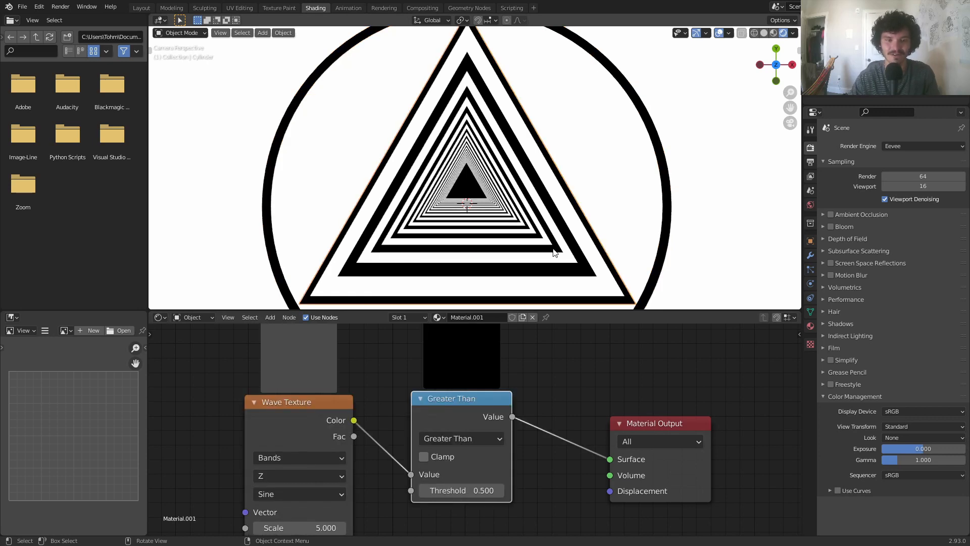
middle_drag(307, 437, 313, 433)
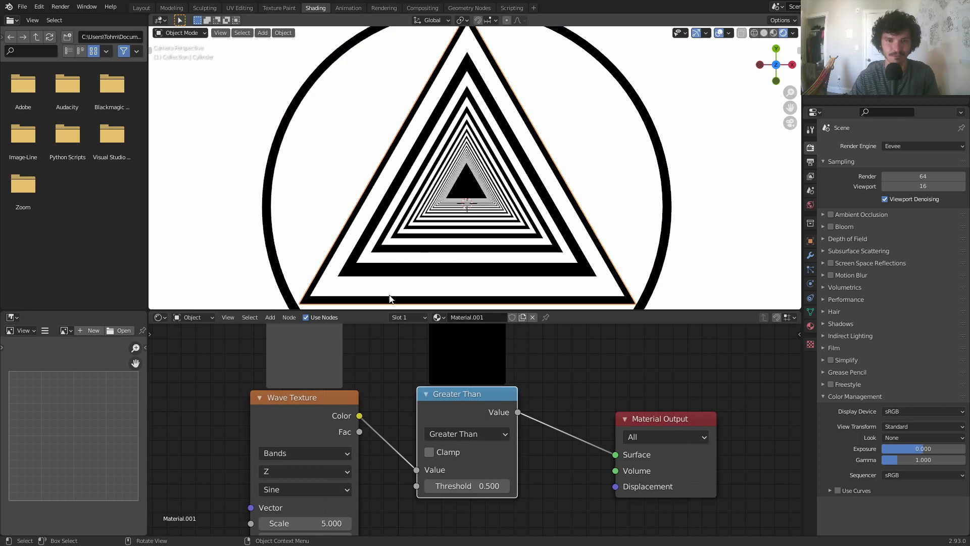
drag(309, 523, 302, 523)
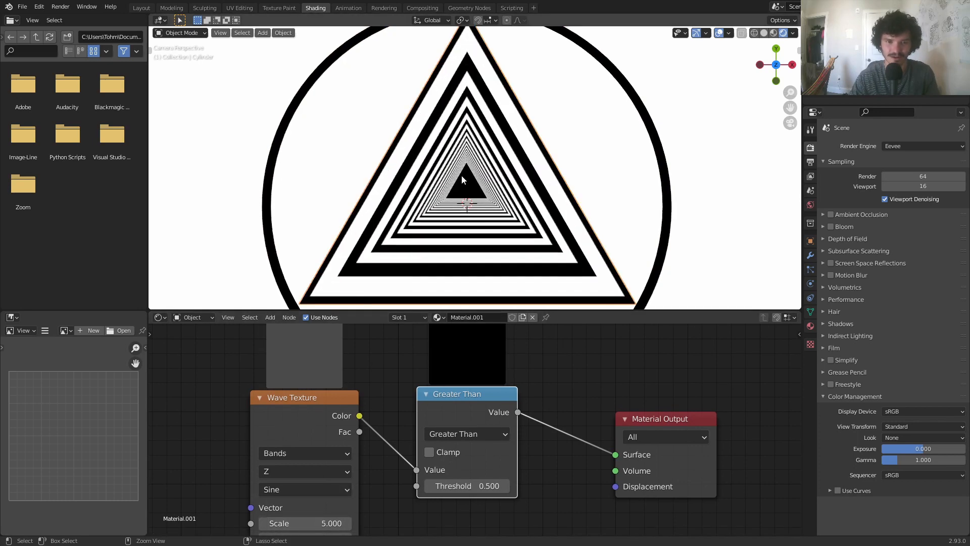
key(ctrl+z)
- Extrude the prism's open front edges about 0.12 m along Z and scale them slightly inward to form a rim
key(Tab)
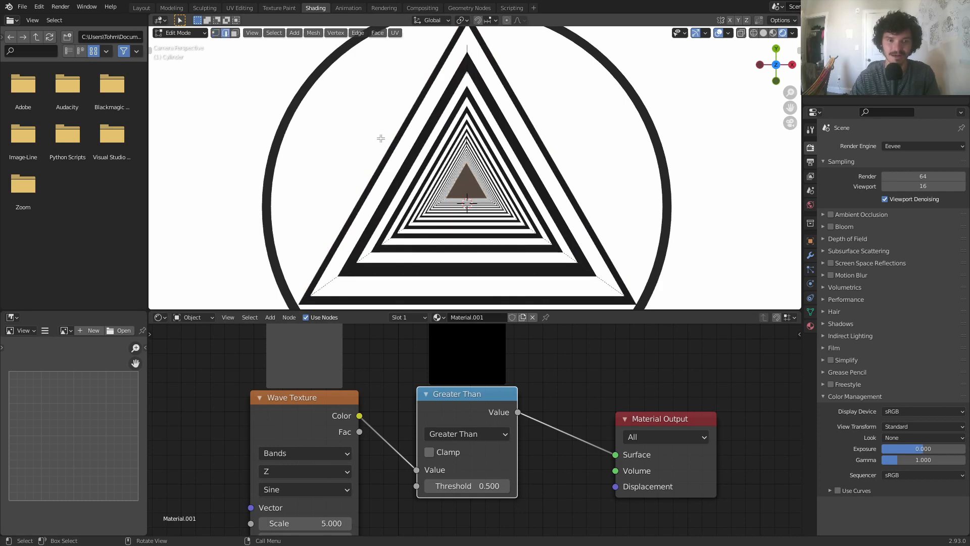
middle_drag(381, 145, 430, 167)
click(763, 33)
mouse_move(540, 137)
shift+middle_down()
mouse_move(533, 184)
mouse_move(536, 176)
shift+middle_up()
key(e)
key(z)
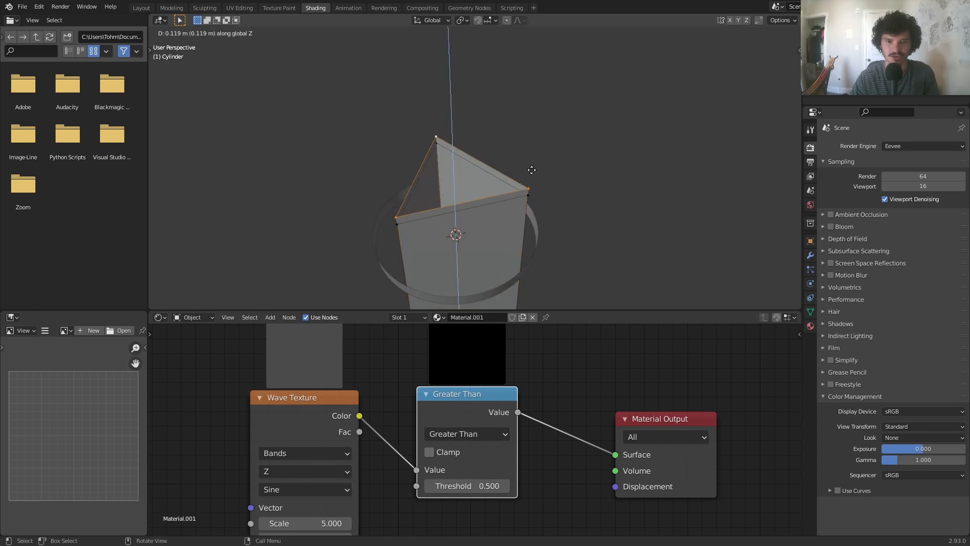
click(543, 168)
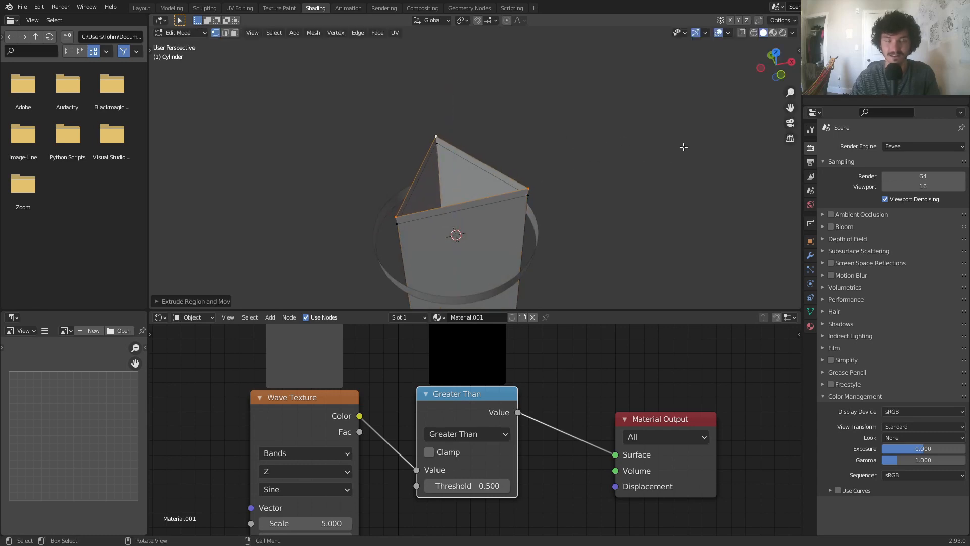
key(s)
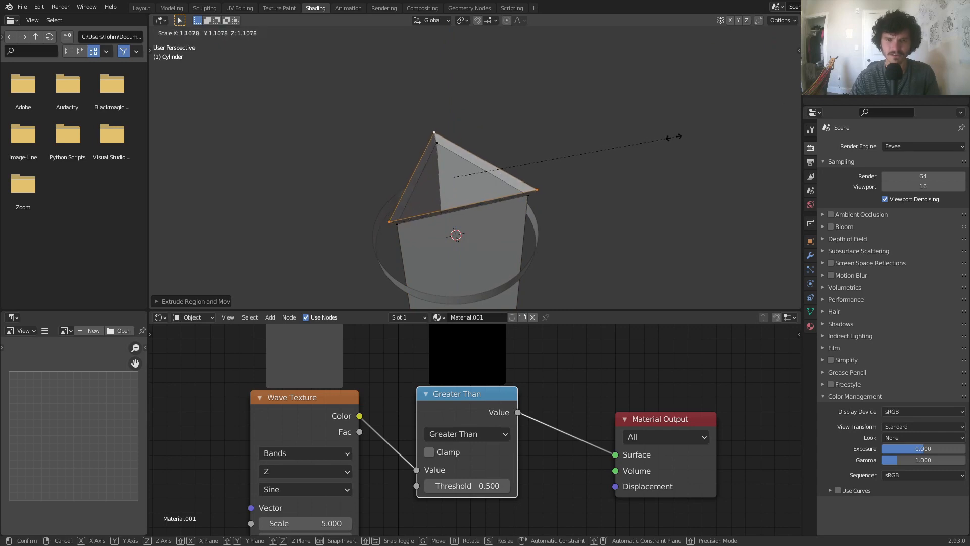
click(627, 131)
scroll(510, 187, up, 2)
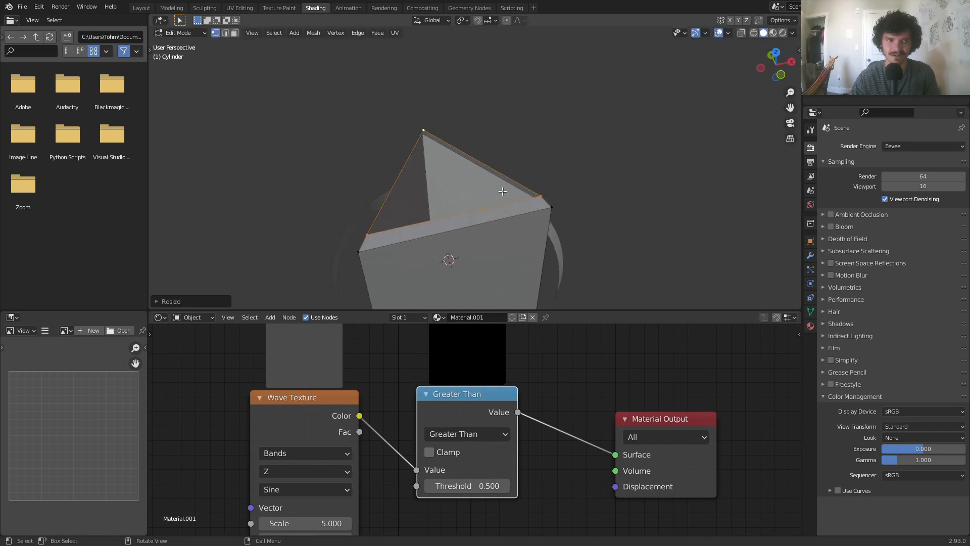
- Select the loop of faces forming the new rim and show them rendered through the camera with the prism's material settings
key(3)
alt+click(362, 246)
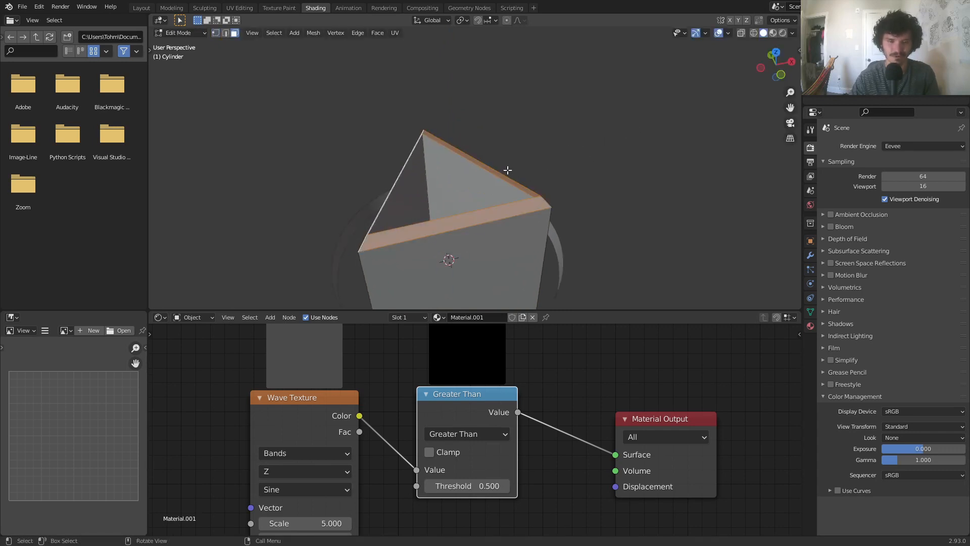
middle_drag(559, 208, 537, 227)
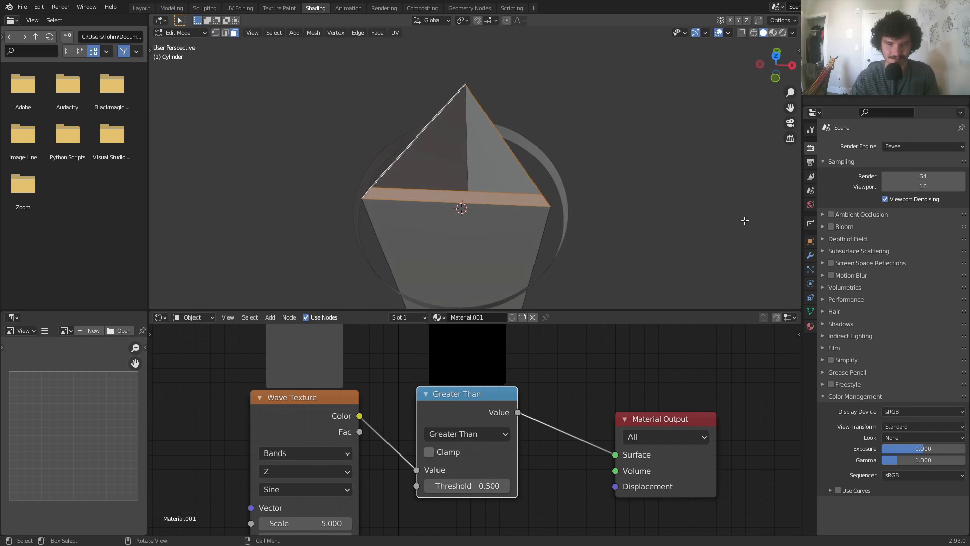
click(791, 123)
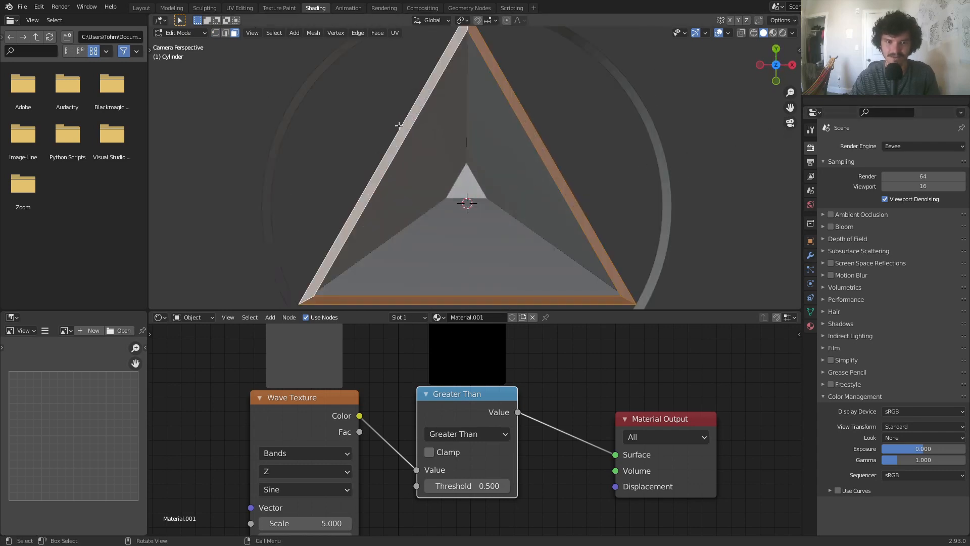
click(811, 326)
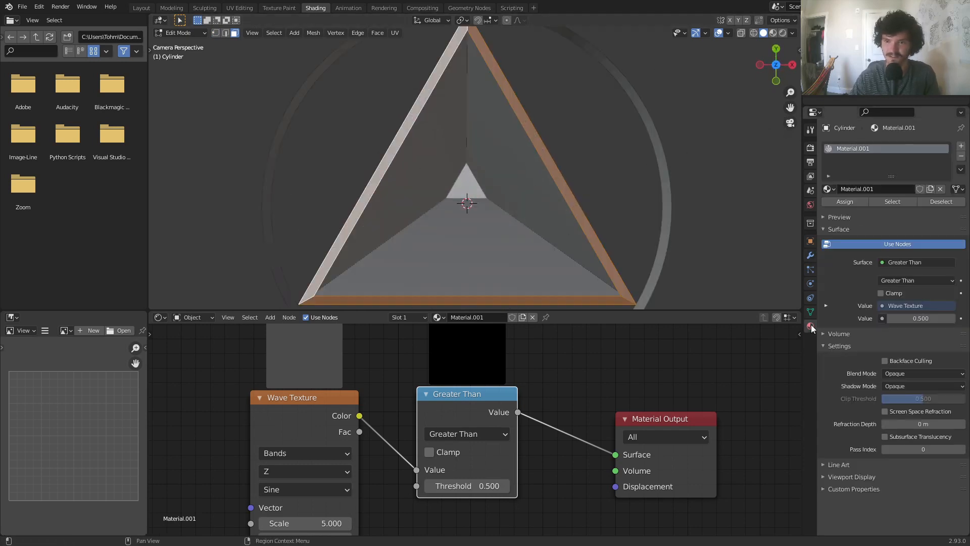
click(783, 33)
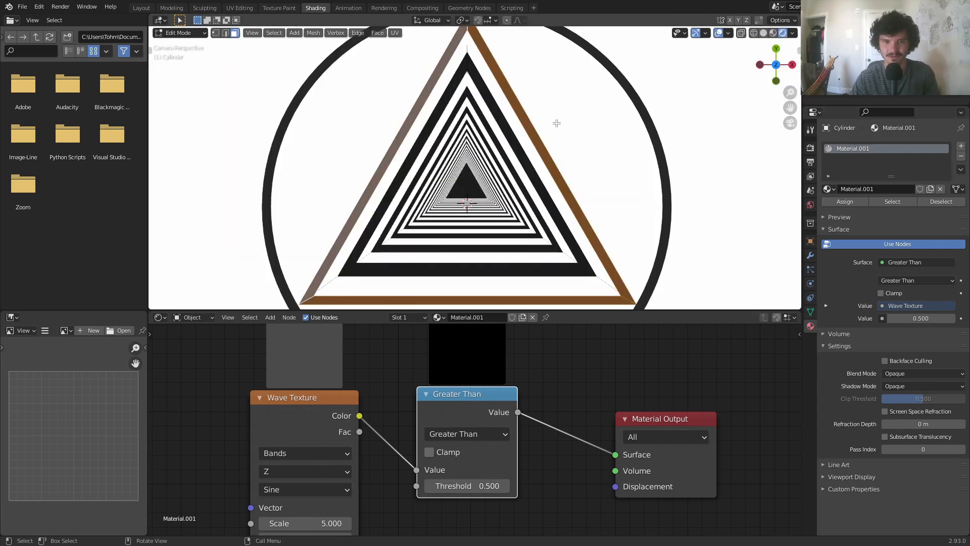
scroll(531, 127, down, 2)
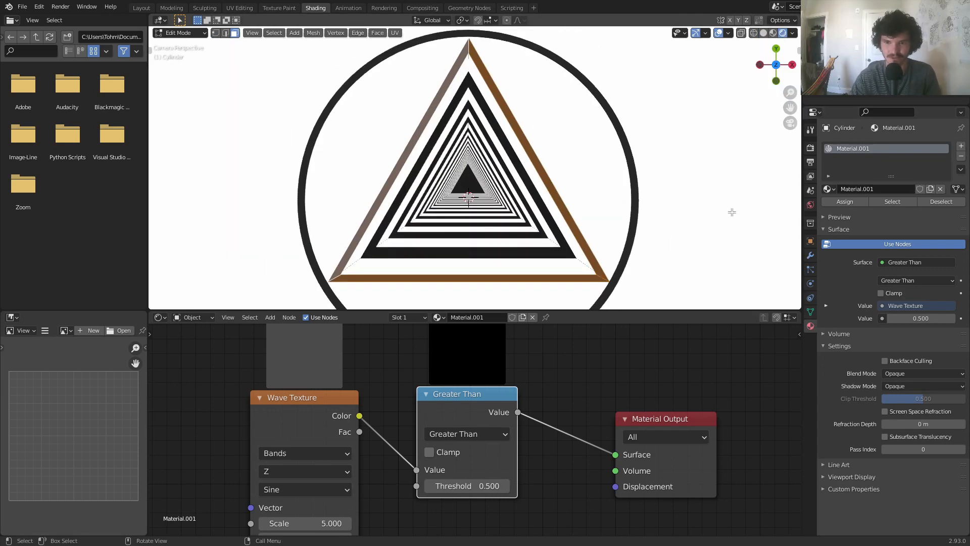
- Add a second material slot to the prism, create a material named rim in it and assign it to the selected faces
click(961, 146)
click(878, 209)
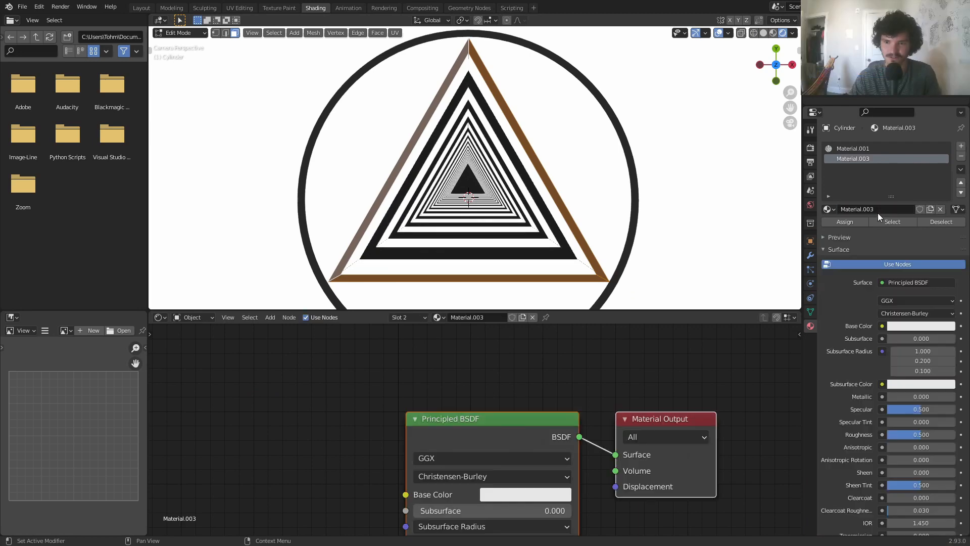
click(878, 209)
text(rim)
key(Return)
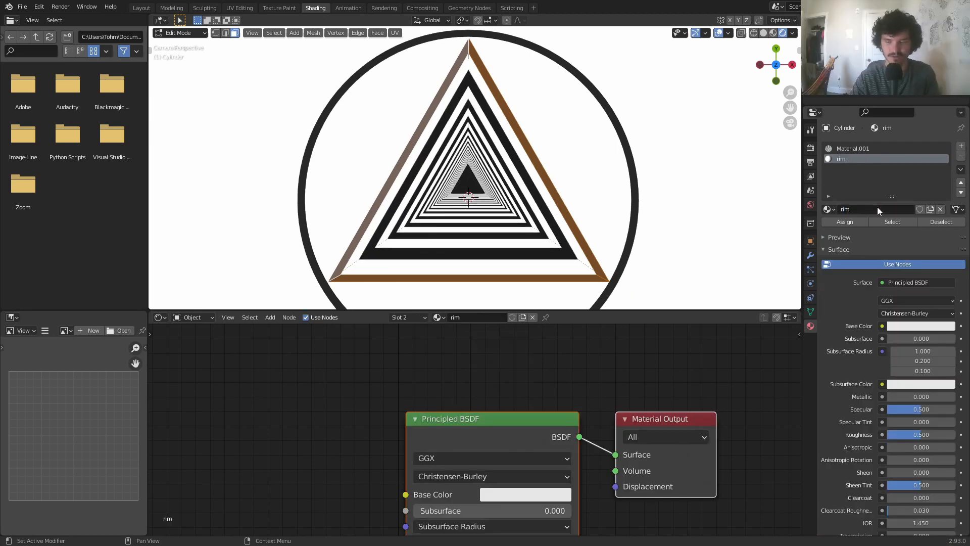
click(845, 222)
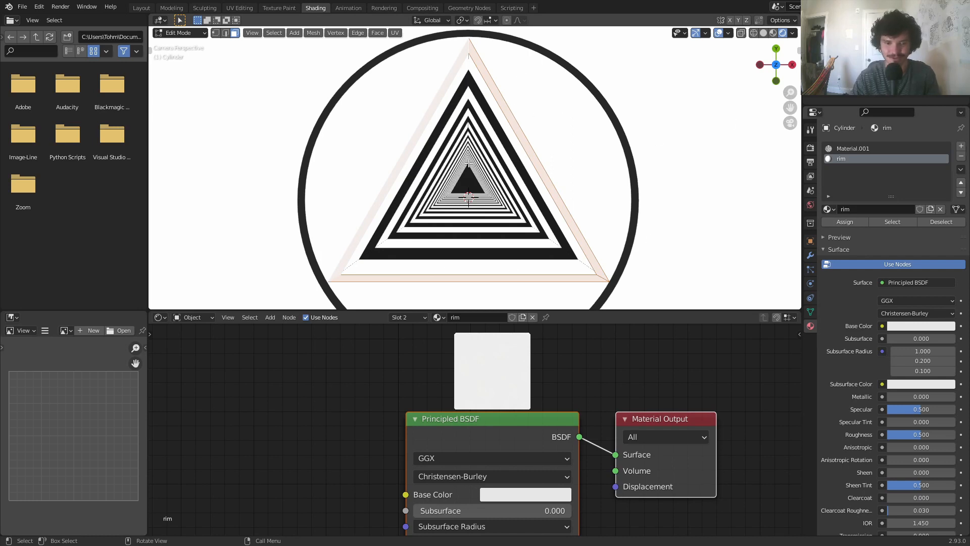
- Return to Object Mode and delete the rim material's Principled BSDF node, keeping only the Material Output
key(Tab)
drag(443, 422, 382, 457)
key(x)
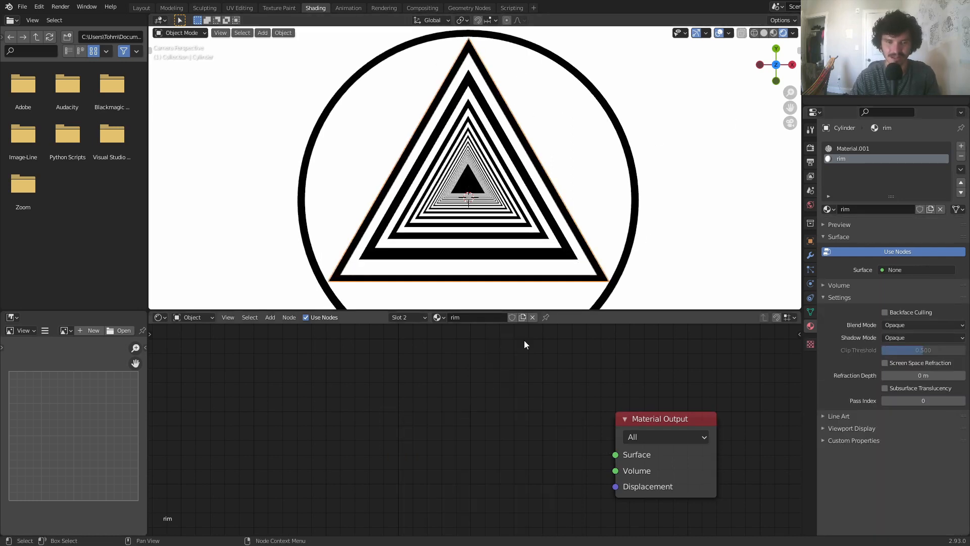
- Rename the prism's first material as stripe
click(868, 148)
click(867, 208)
text(s)
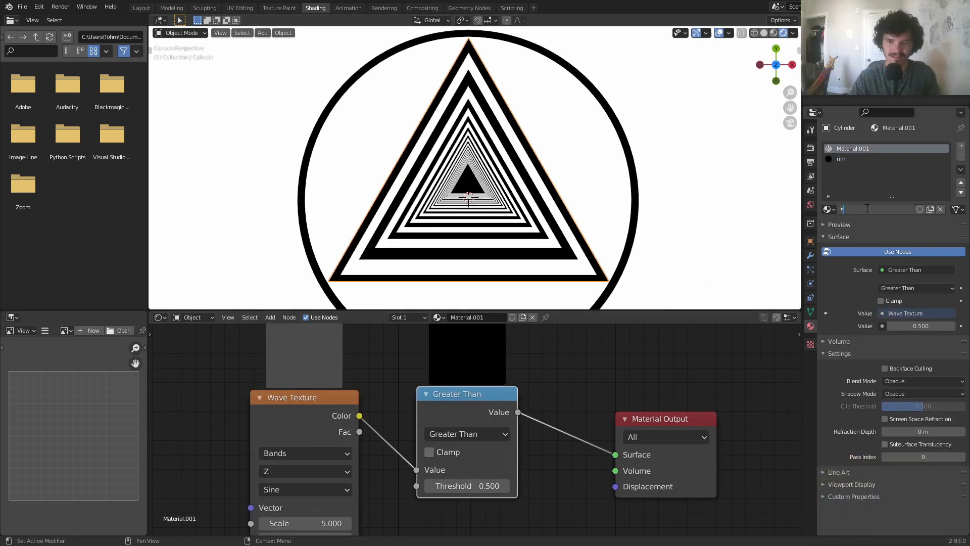
text(tripe)
key(Return)
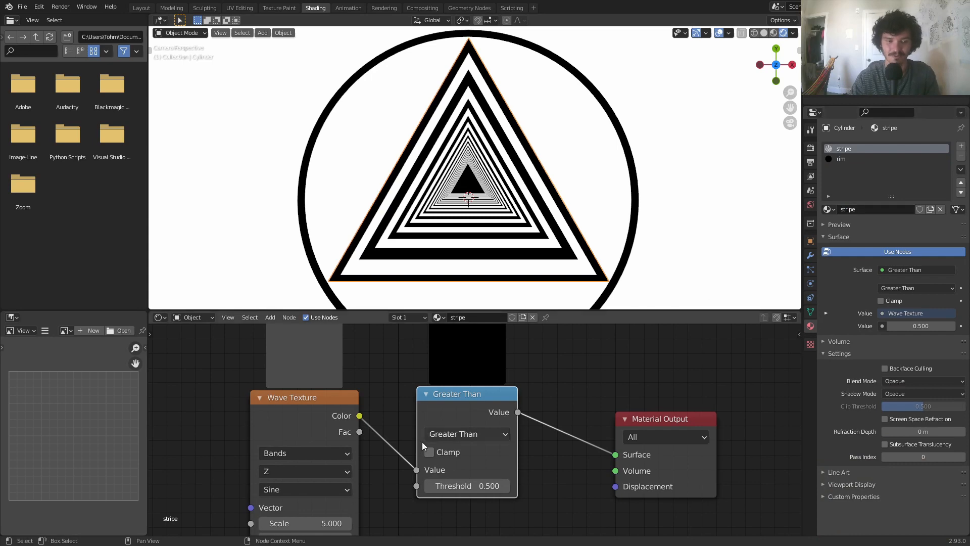
drag(304, 523, 525, 381)
- Scale the ring down slightly around the triangle and reselect the prism
click(630, 266)
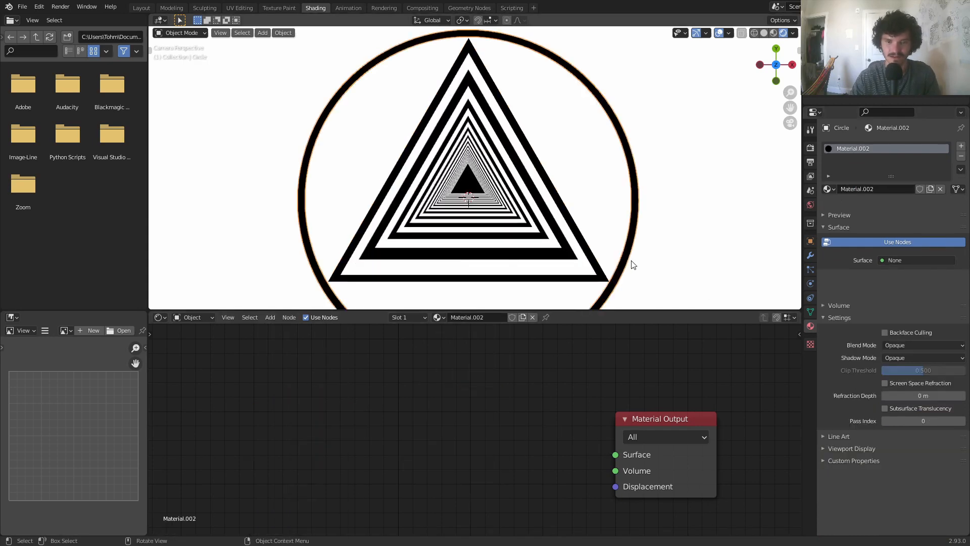
key(s)
click(698, 253)
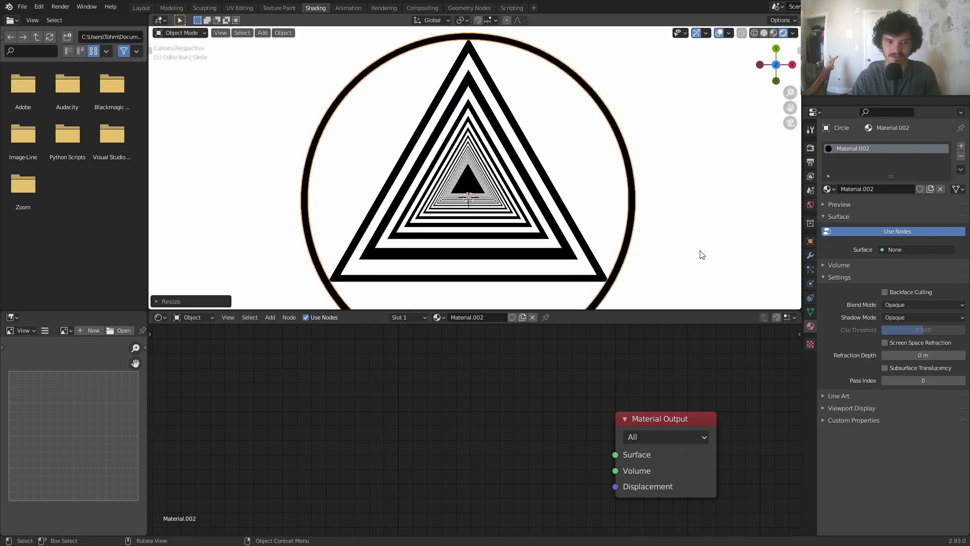
click(484, 209)
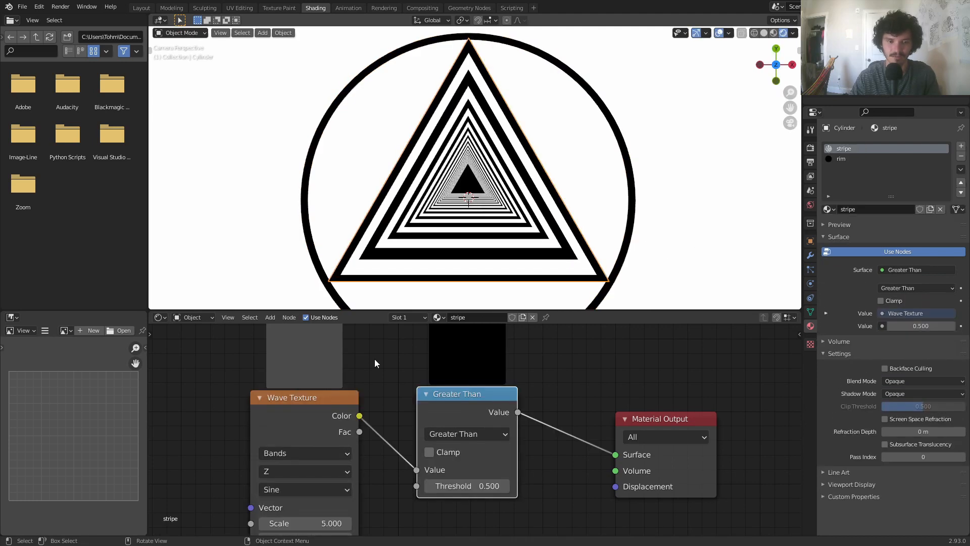
- Try a slightly higher Scale on the Wave Texture node and reset it to its default value
middle_drag(368, 410, 420, 338)
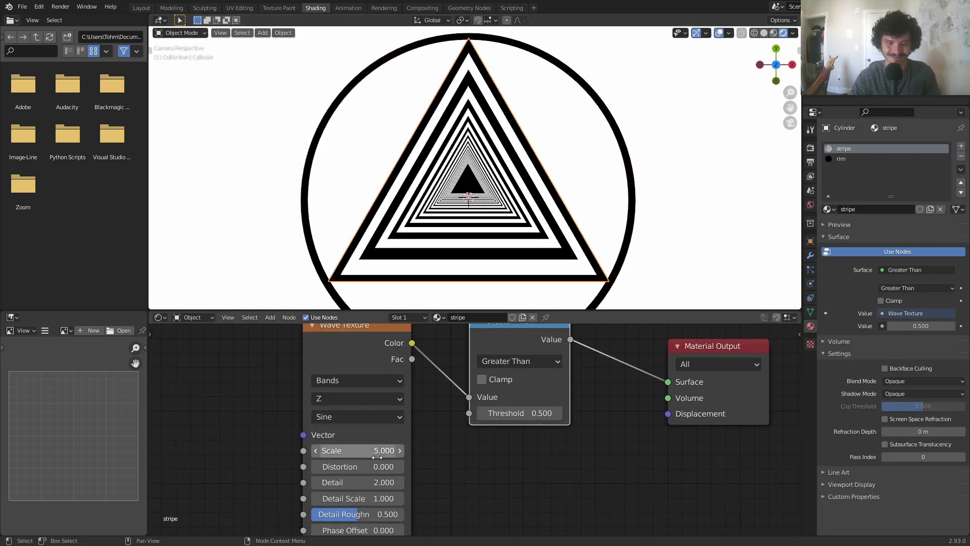
mouse_move(363, 450)
mouse_down()
mouse_move(334, 450)
mouse_move(373, 456)
mouse_up()
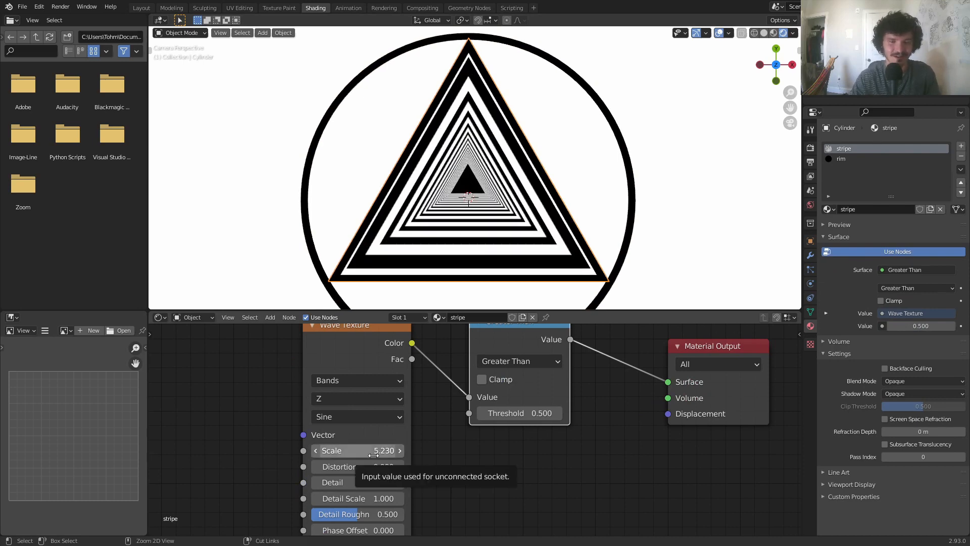
key(BackSpace)
middle_drag(368, 379, 398, 399)
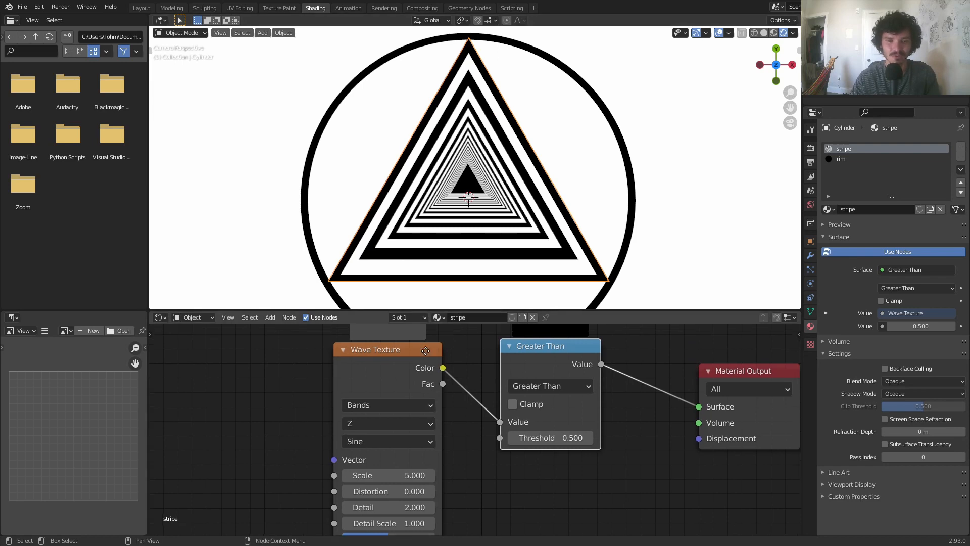
- Add linked Texture Coordinate and Mapping nodes in front of the Wave Texture node
middle_drag(422, 343, 483, 412)
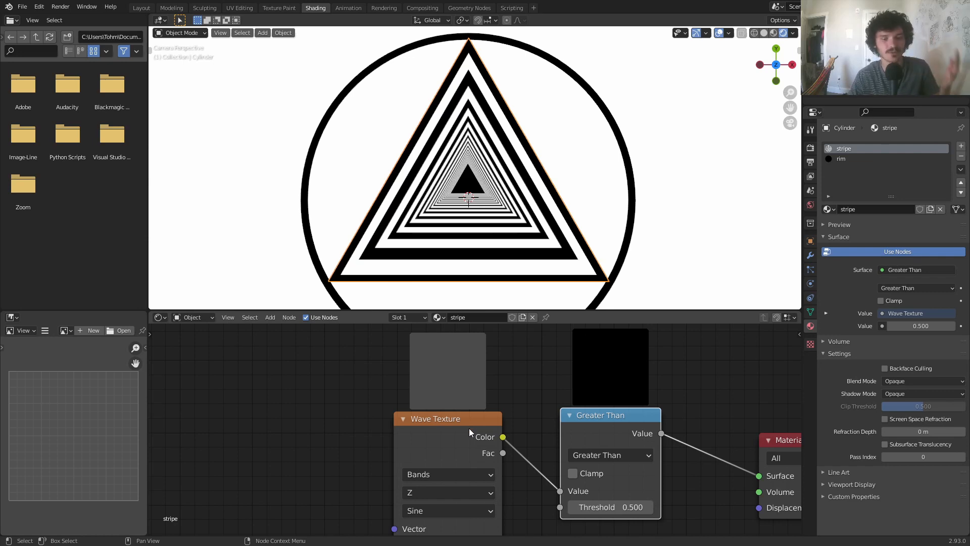
click(440, 425)
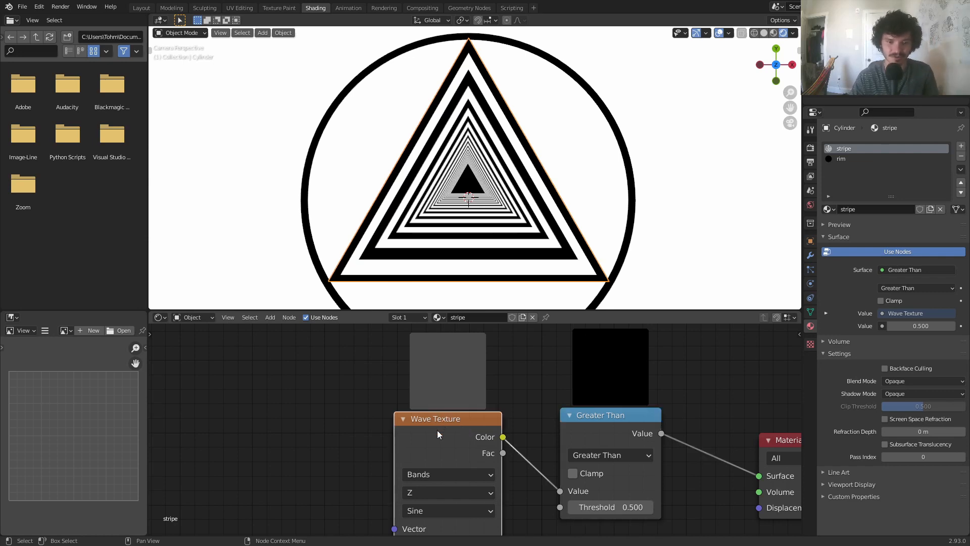
middle_drag(439, 424, 471, 367)
key(ctrl+t)
scroll(396, 403, down, 3)
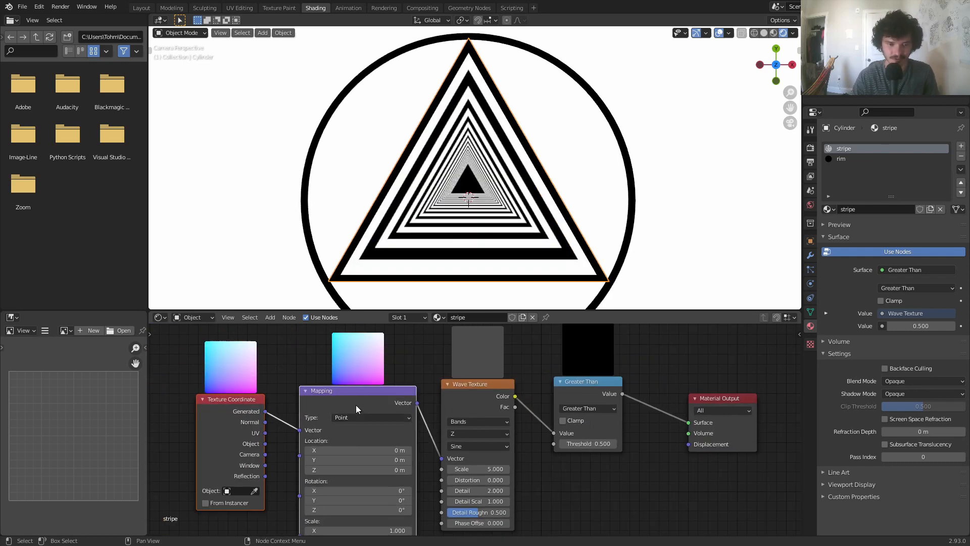
scroll(312, 400, up, 2)
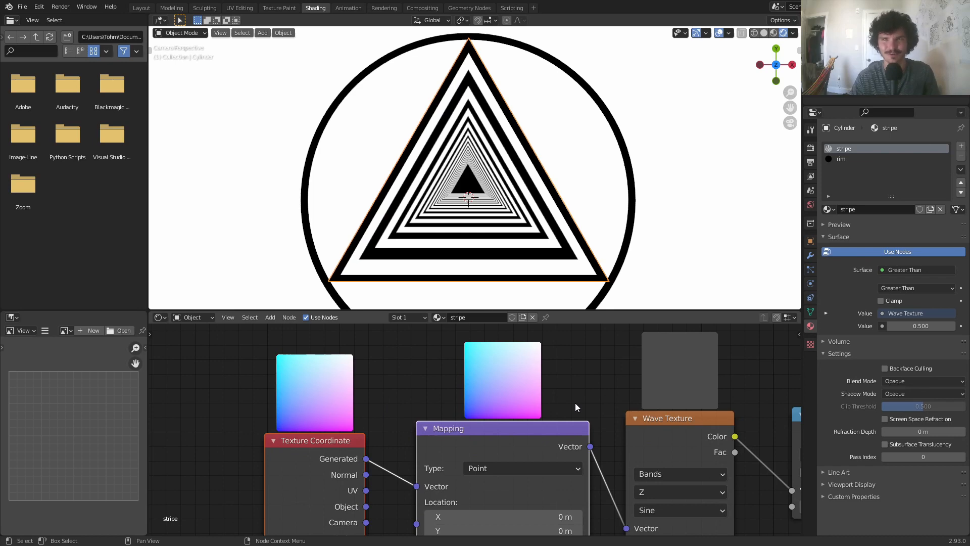
scroll(682, 429, down, 2)
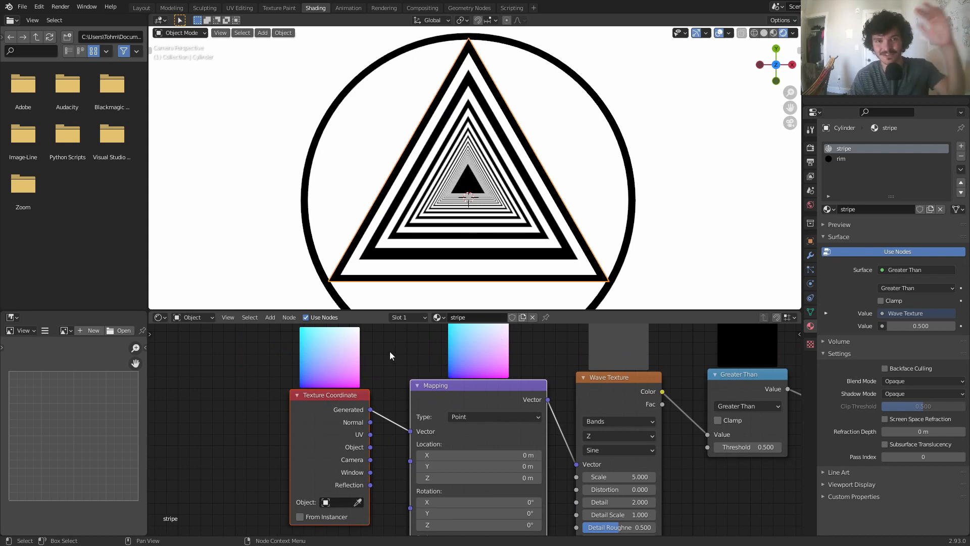
- Try shifting the stripes with the Mapping node's Z location, undo it and check the prism from the side before returning to the camera view
middle_drag(509, 460, 439, 415)
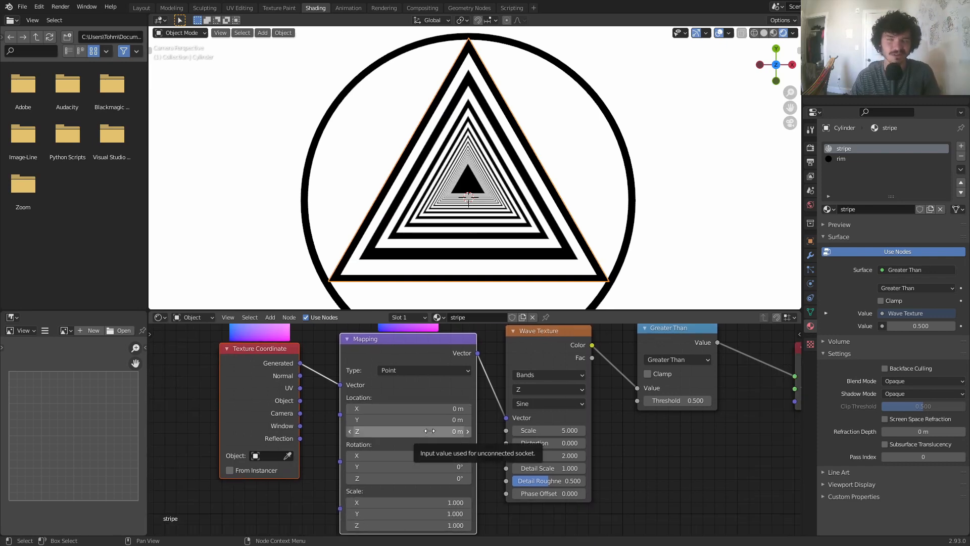
drag(409, 431, 432, 431)
key(ctrl+z)
middle_drag(479, 210, 478, 160)
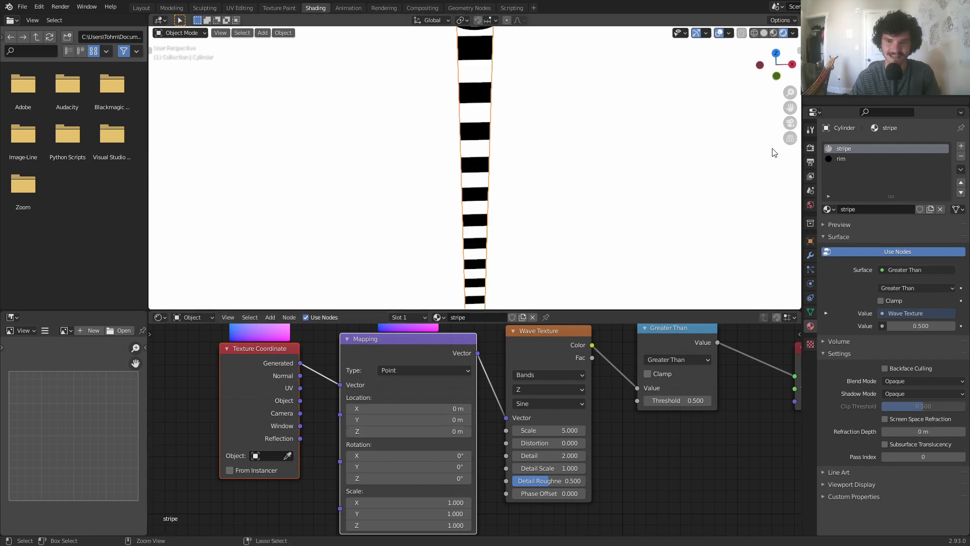
click(788, 122)
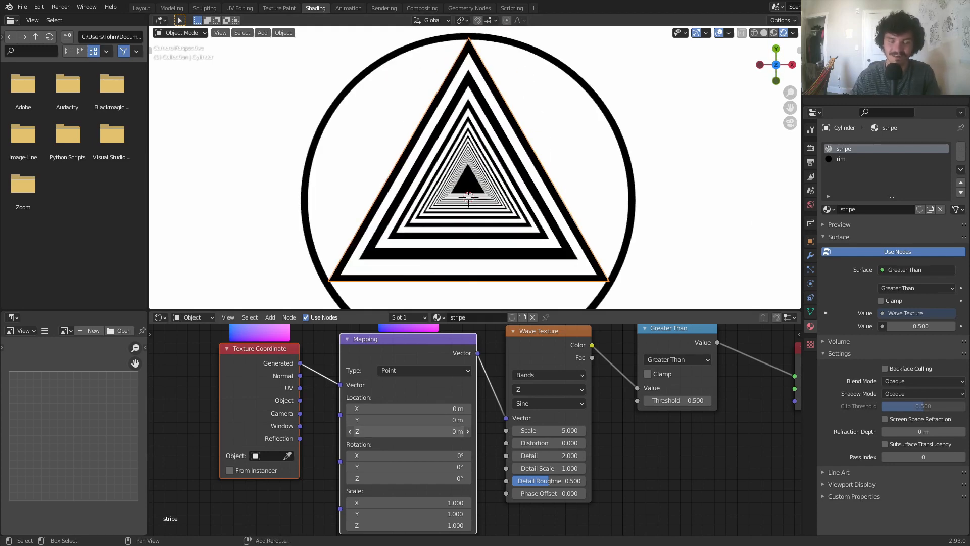
- Drive the Mapping node's Z location with the expression #frame/30 and play the animation
scroll(434, 440, up, 3)
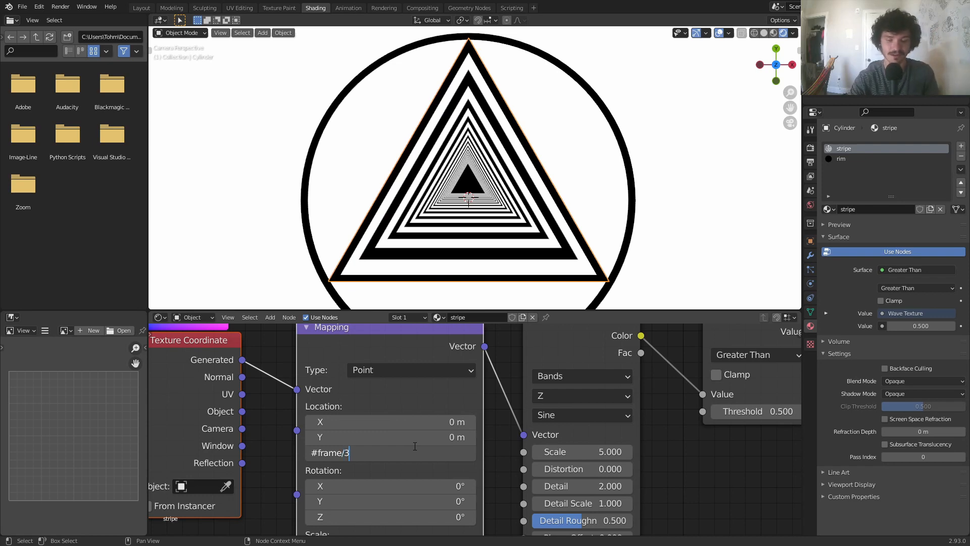
key(Return)
key(space)
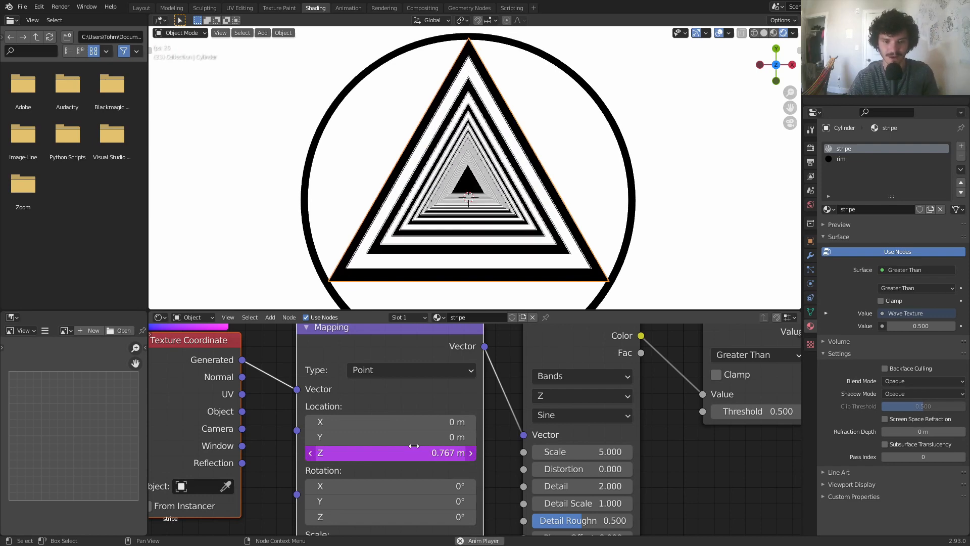
- Slow the stripe motion by setting the Z location driver to frame/100, and play the animation to check the speed
click(399, 456)
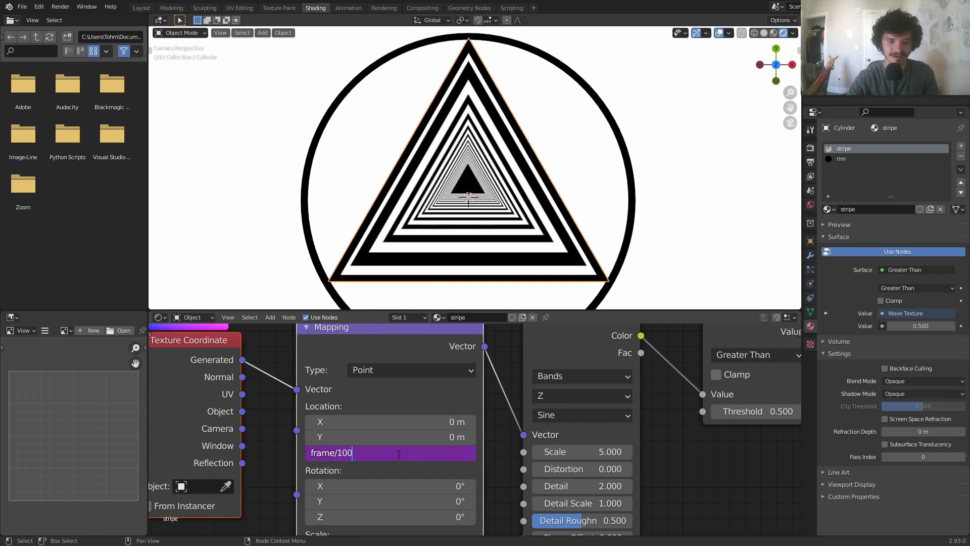
text(frame/100)
key(Return)
key(space)
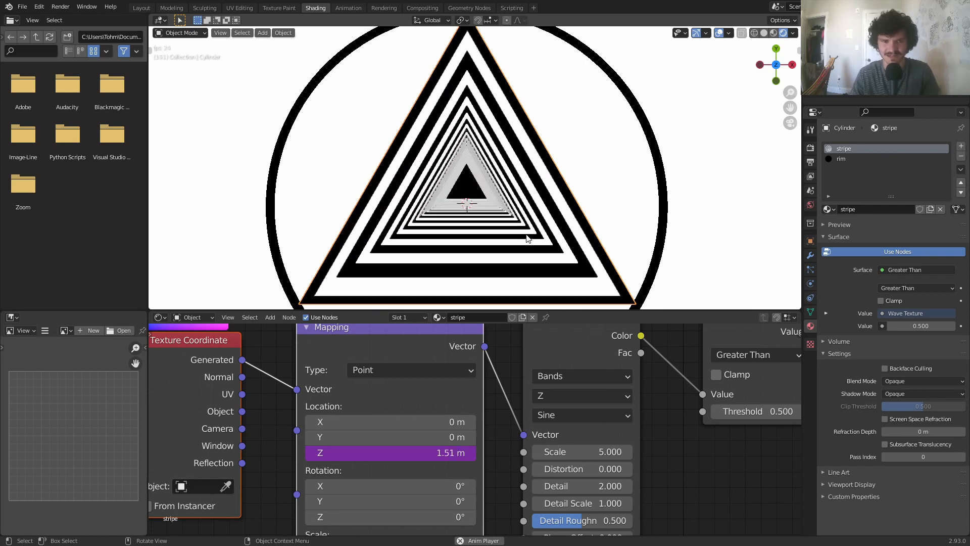
key(space)
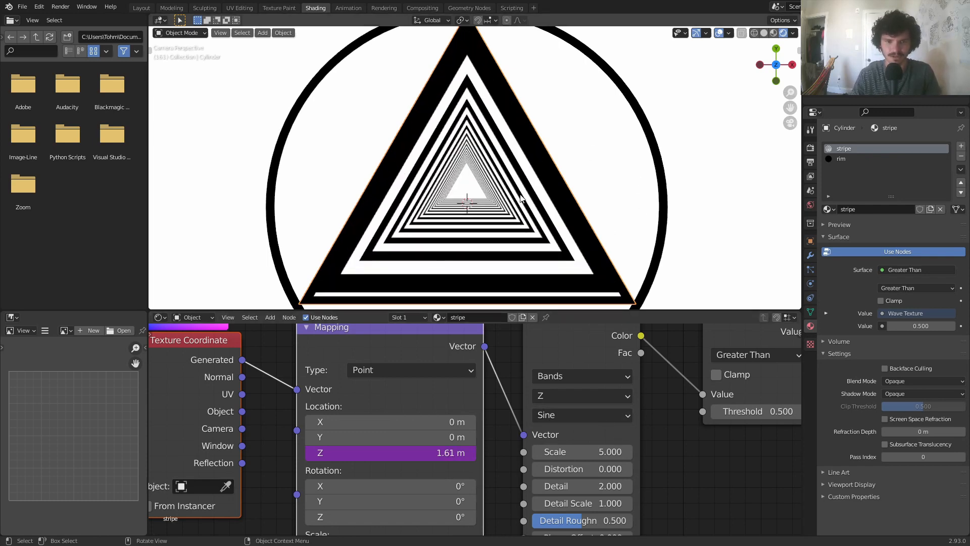
- Lengthen the prism by moving its far end face down along Z in Edit Mode, and return to the camera view
middle_drag(522, 197, 495, 124)
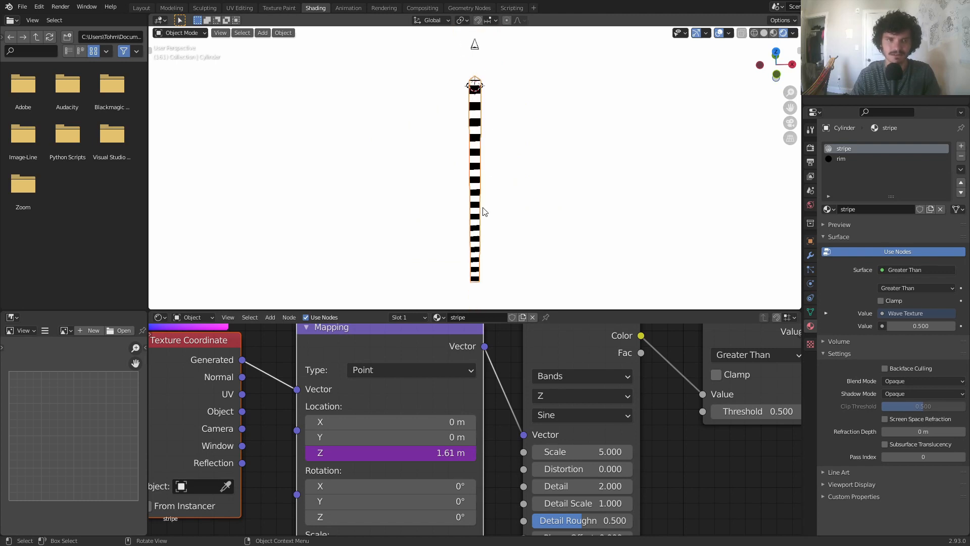
key(Tab)
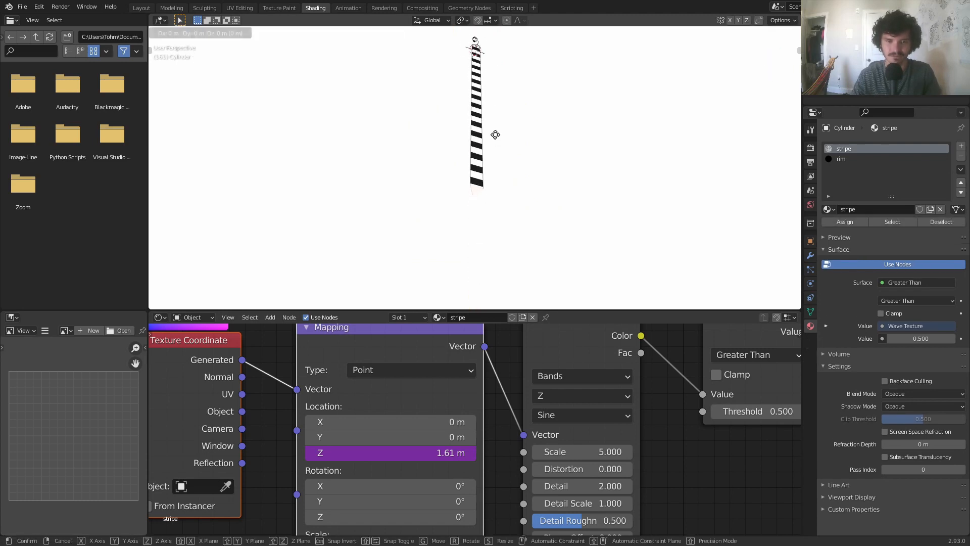
click(484, 144)
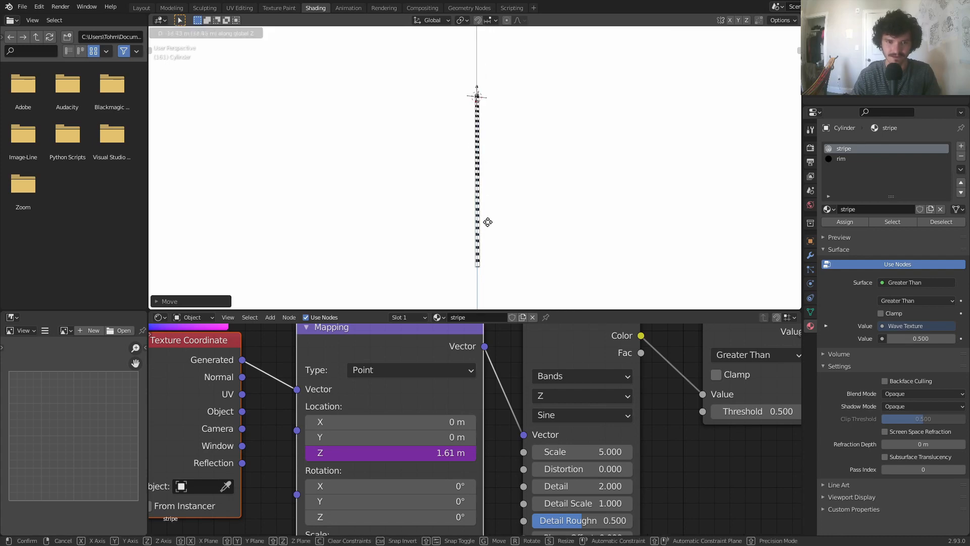
click(481, 229)
key(Tab)
click(789, 123)
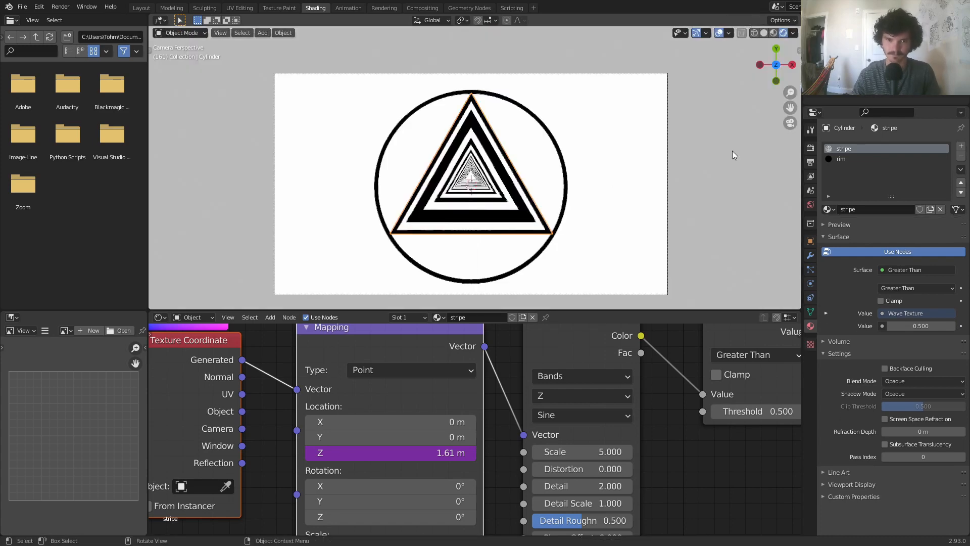
- Play the animation and closely examine the stripes at the far end of the lengthened tunnel
scroll(586, 187, up, 2)
key(space)
scroll(564, 192, up, 1)
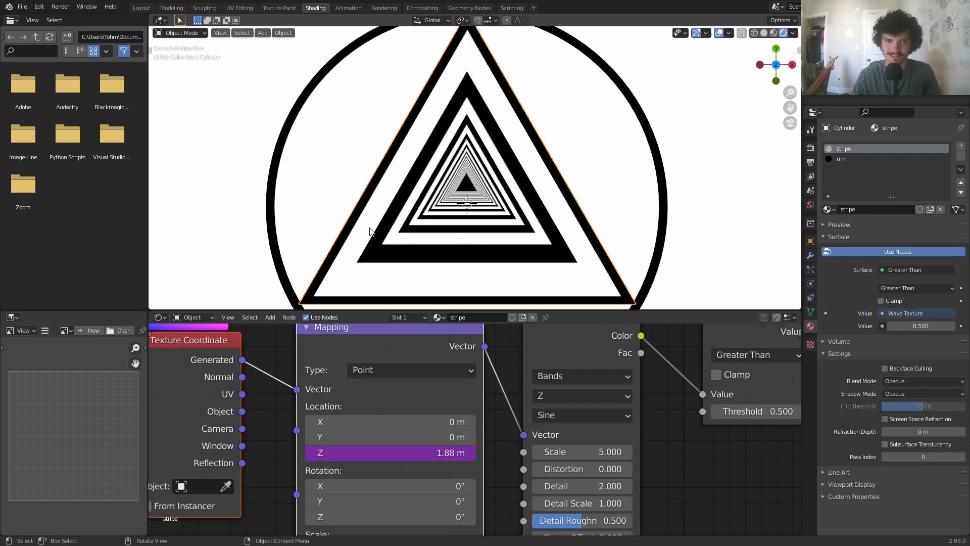
scroll(448, 198, up, 9)
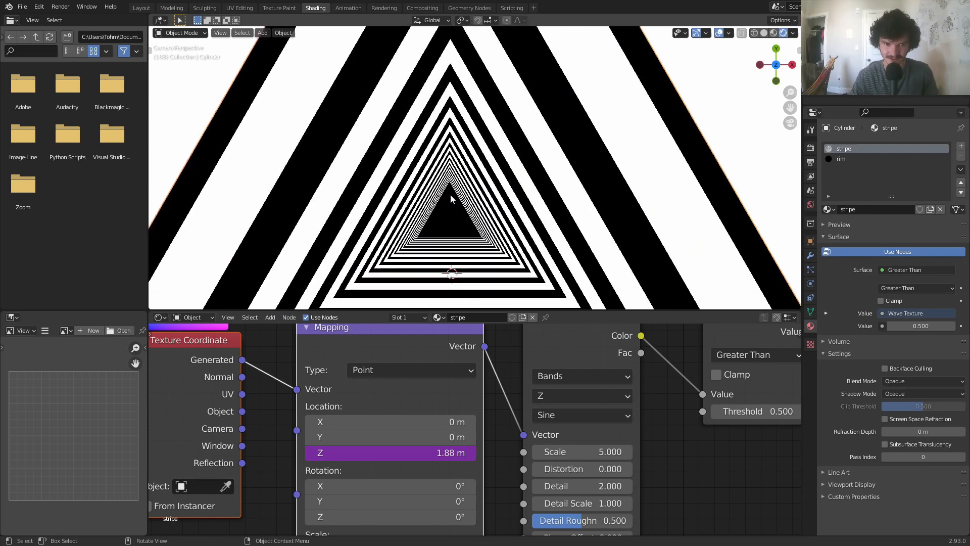
scroll(446, 202, down, 8)
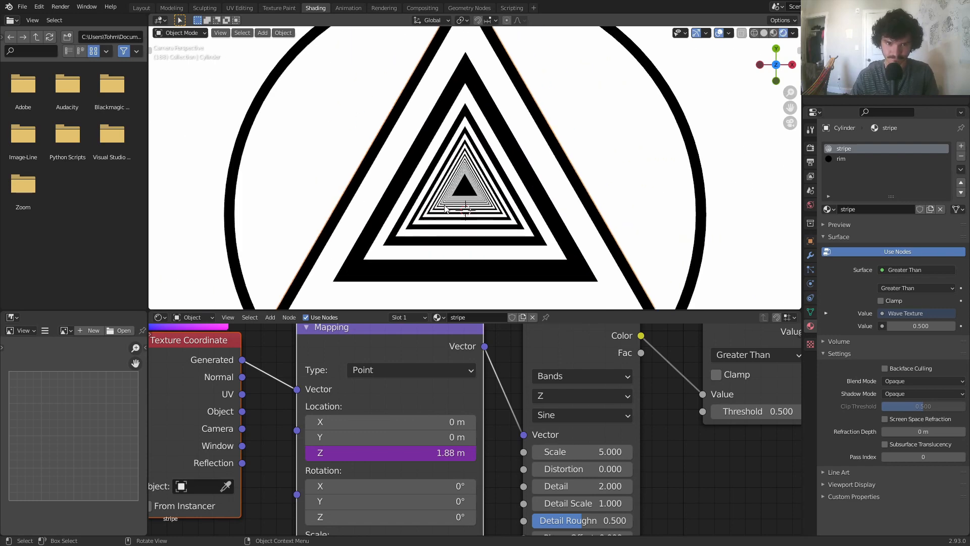
scroll(446, 207, down, 2)
key(space)
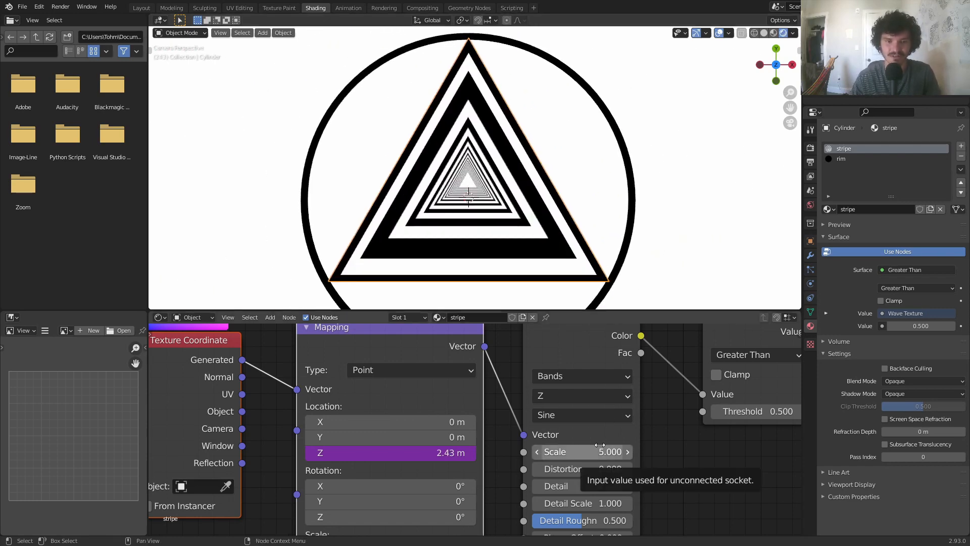
- Set the Wave Texture's Scale to 3 and play the animation
text(3)
key(Return)
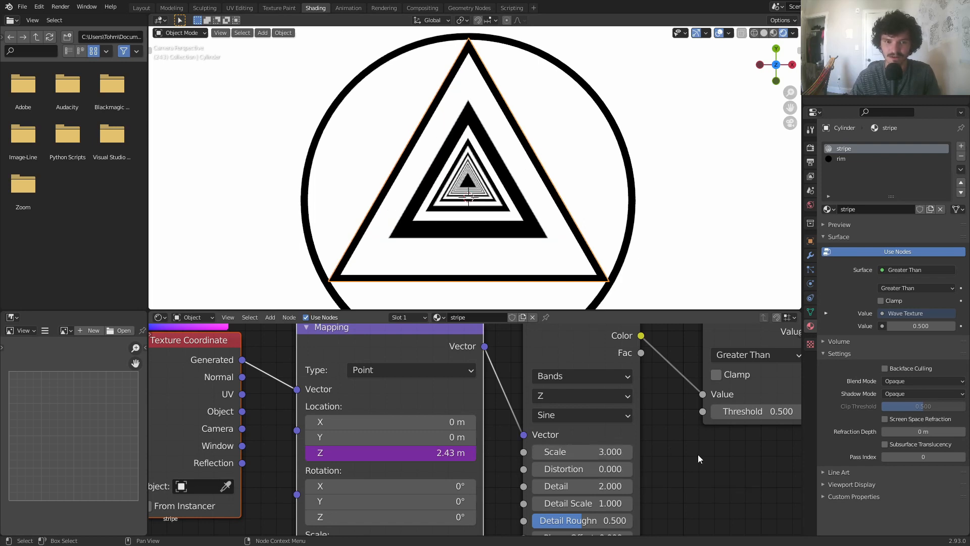
key(space)
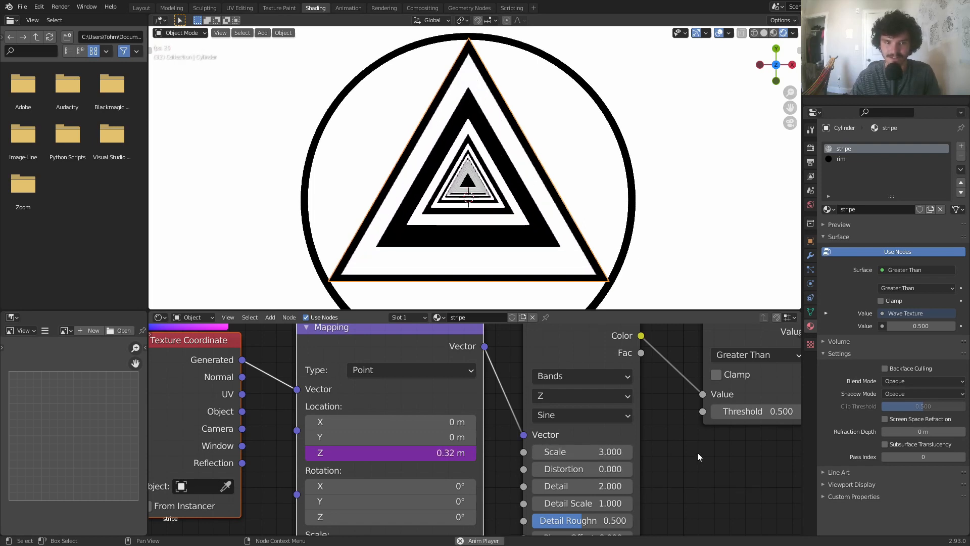
- Set the Wave Texture's Scale to 4 while the animation plays
drag(581, 452, 570, 451)
key(ctrl+z)
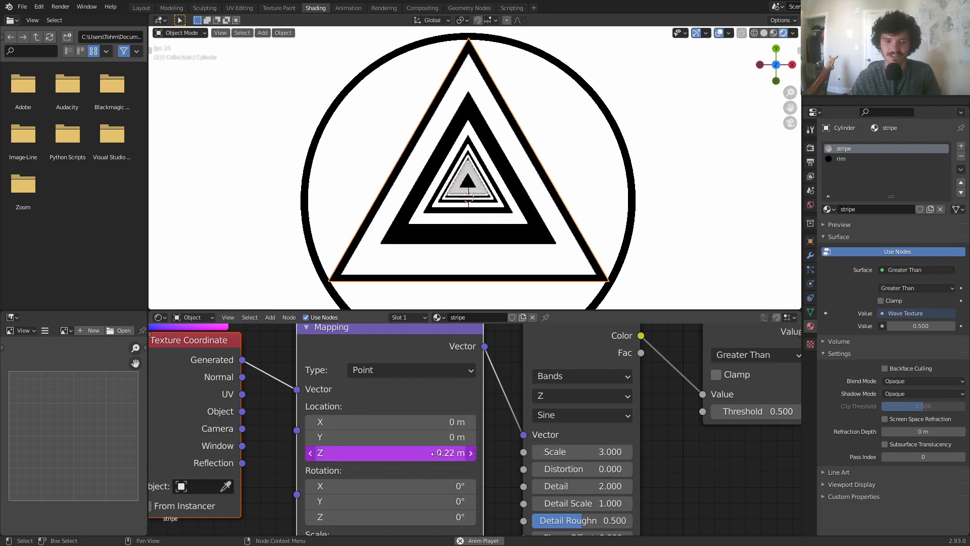
double_click(440, 458)
click(499, 453)
double_click(590, 449)
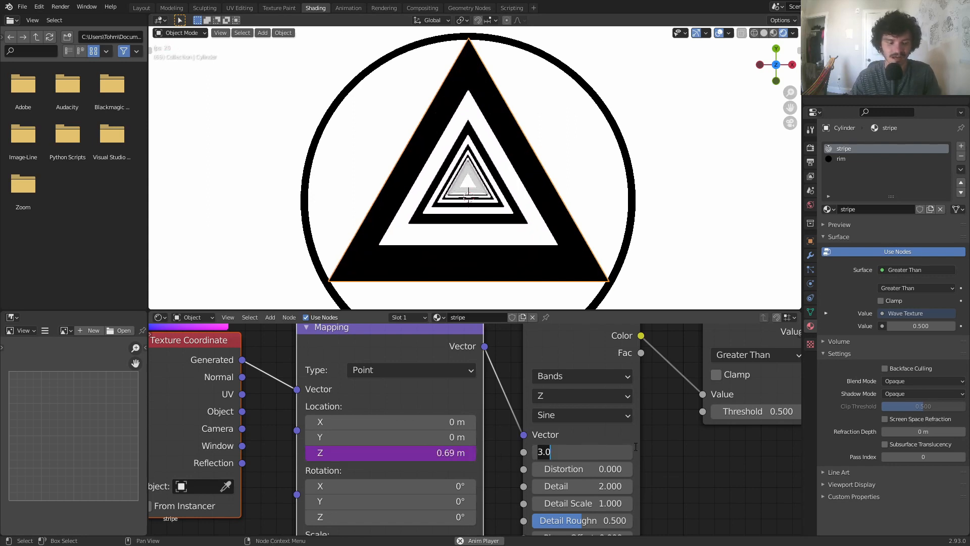
text(5)
key(Return)
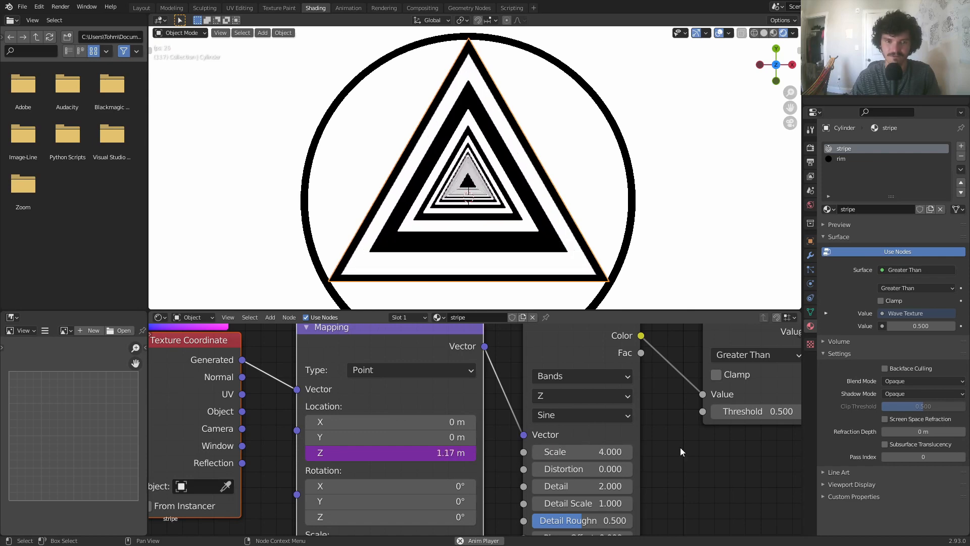
- Try moving the prism's far end face to the triangle's lower-left corner in Edit Mode while the animation plays
key(Tab)
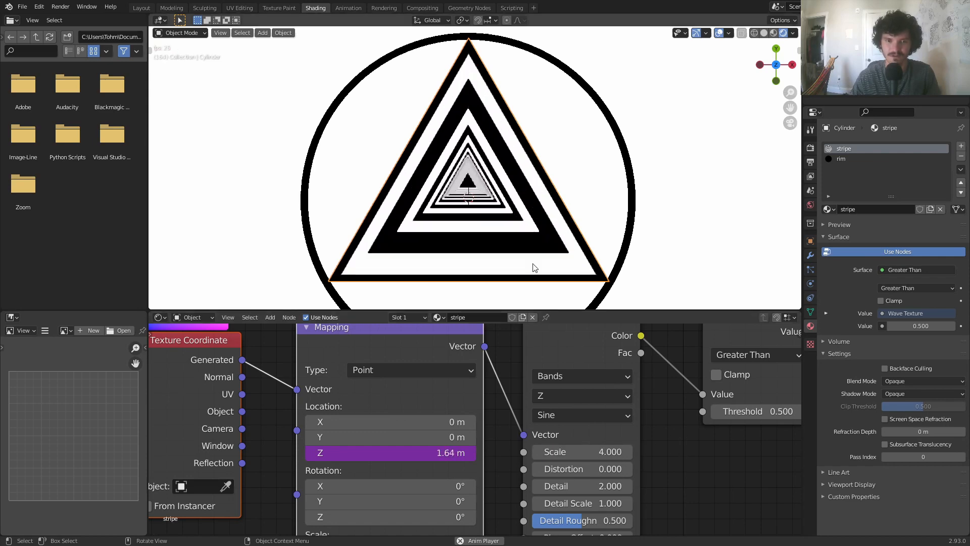
key(g)
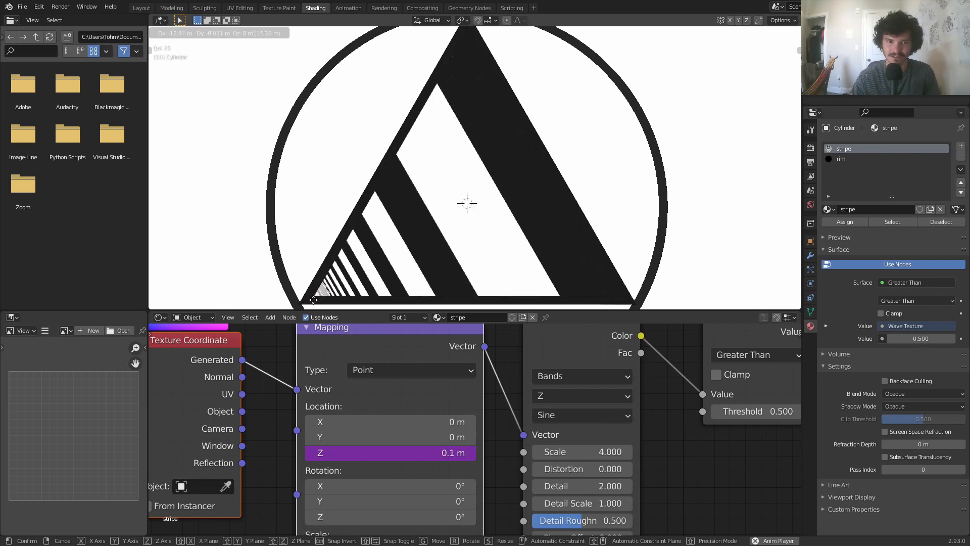
click(313, 300)
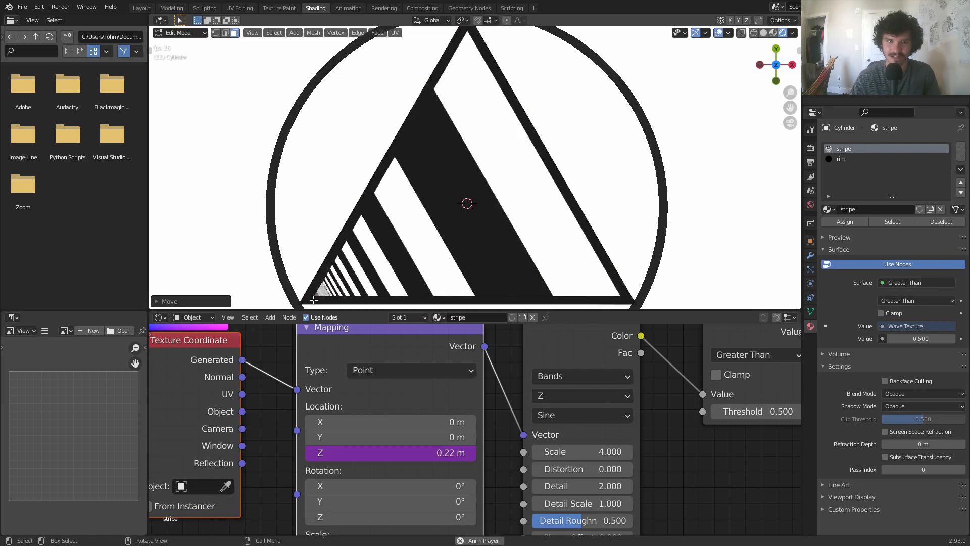
- Set the Wave Texture's Scale to 3.5, return to Object Mode and check the running tunnel animation up close
click(576, 452)
text(3.5)
key(Return)
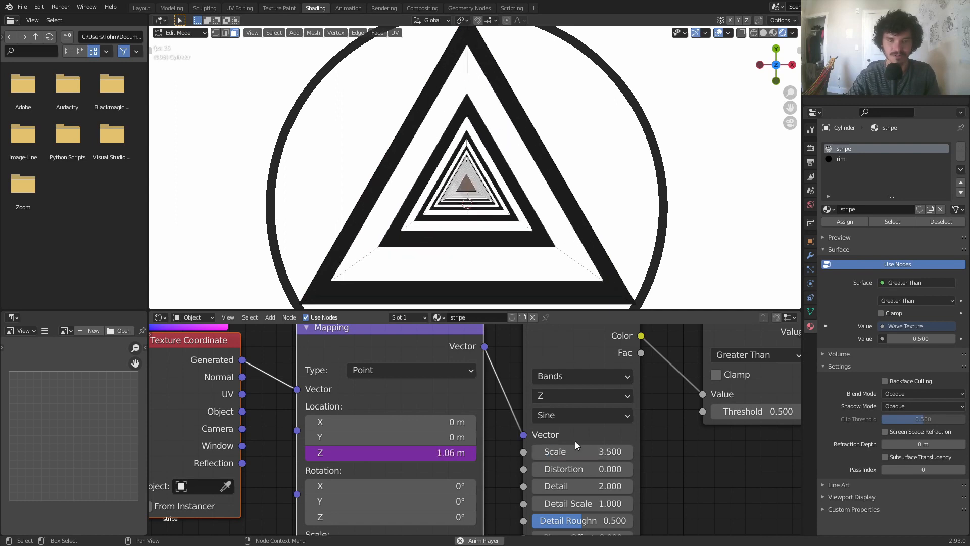
key(Tab)
scroll(574, 201, down, 2)
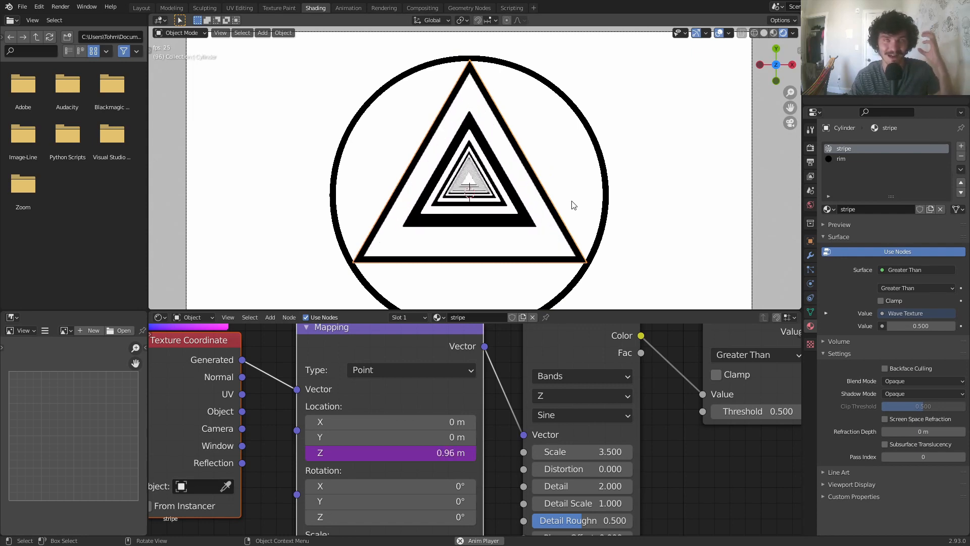
scroll(495, 216, up, 6)
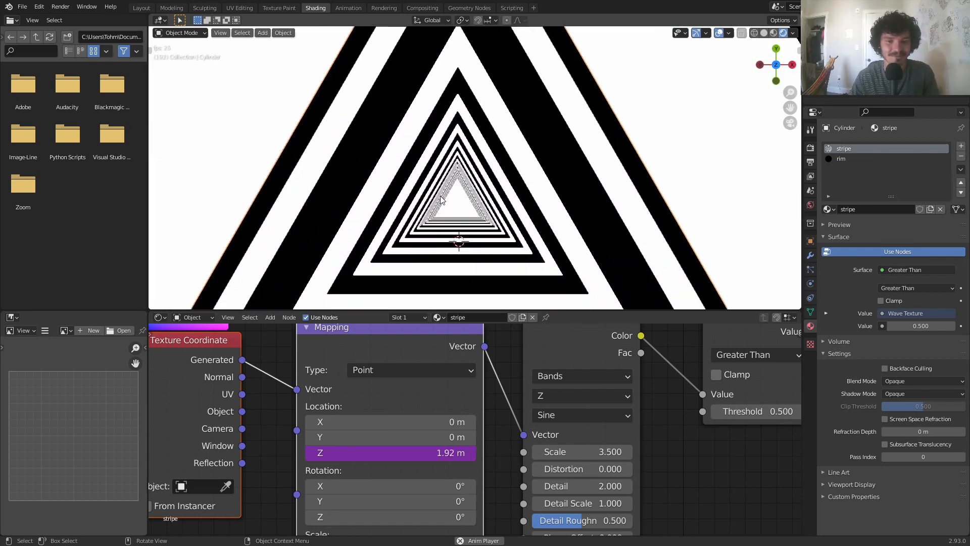
- In Edit Mode, add a third material slot with a new material named tri and assign it to the prism's selected far end face
scroll(468, 196, down, 5)
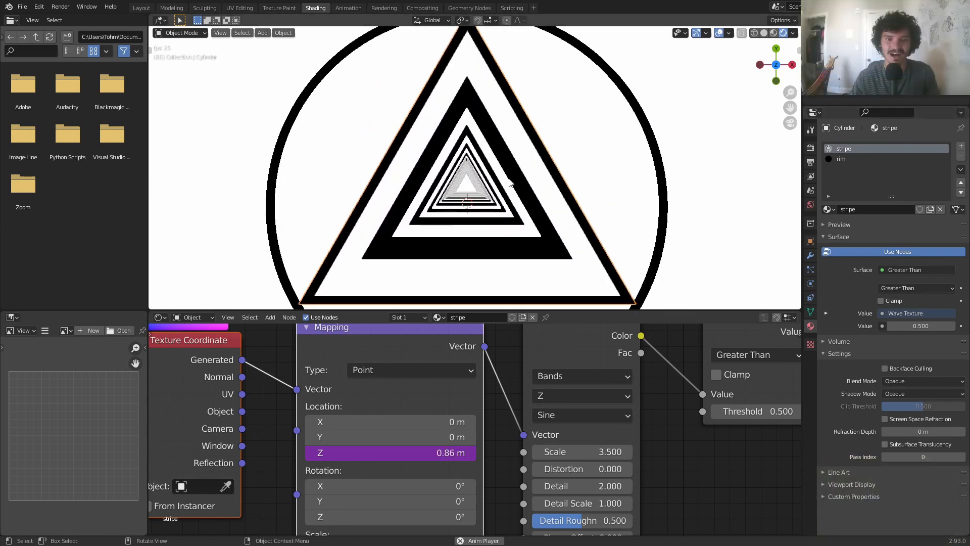
scroll(478, 187, up, 3)
key(Tab)
scroll(475, 199, down, 4)
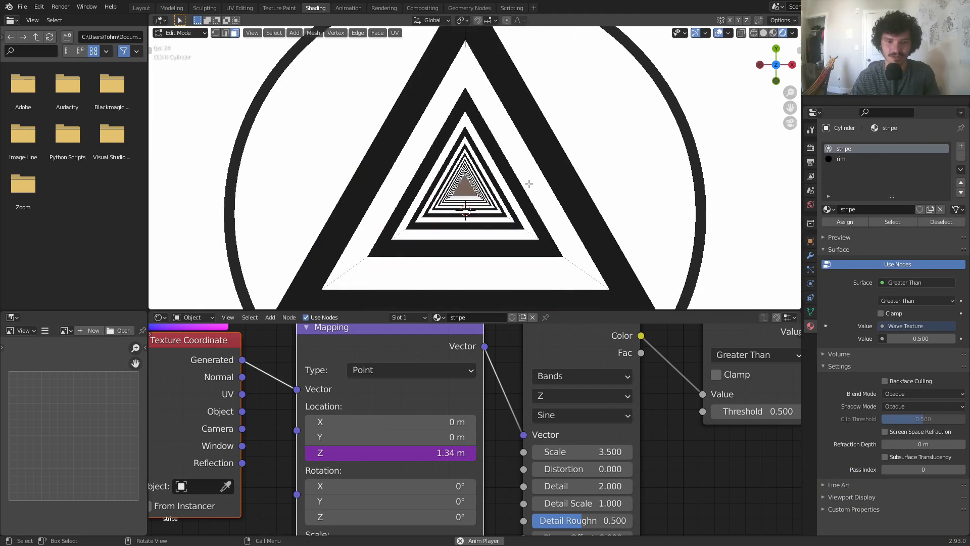
scroll(619, 155, up, 4)
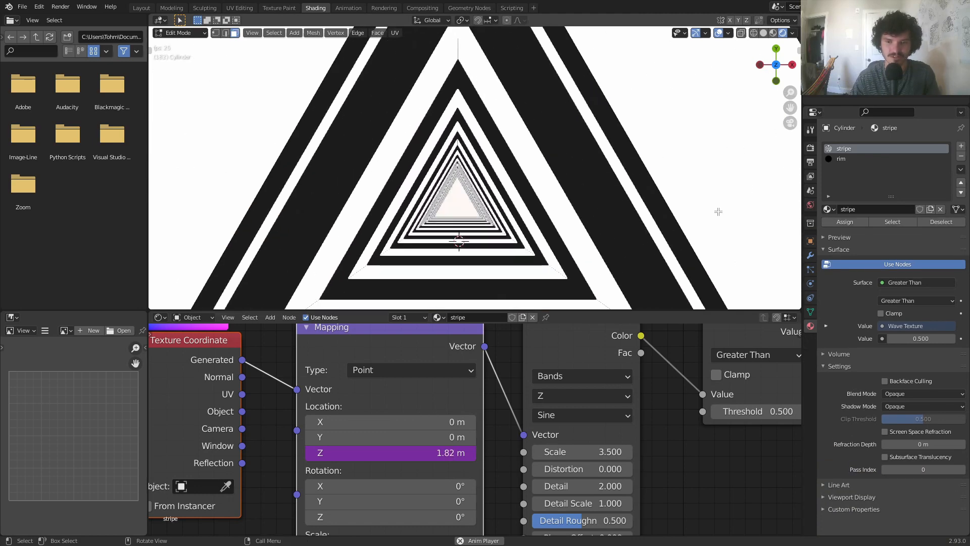
click(961, 146)
click(894, 208)
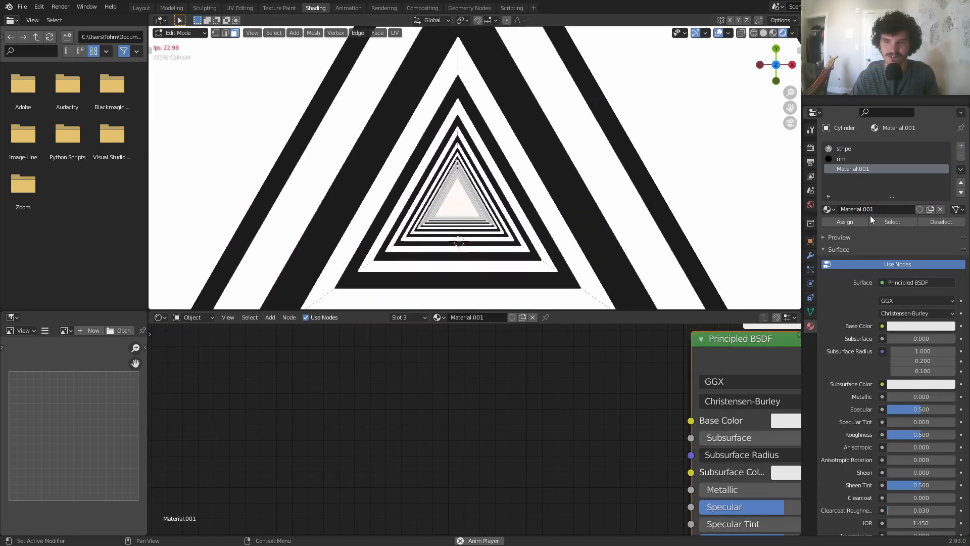
double_click(870, 209)
text(tri)
key(Return)
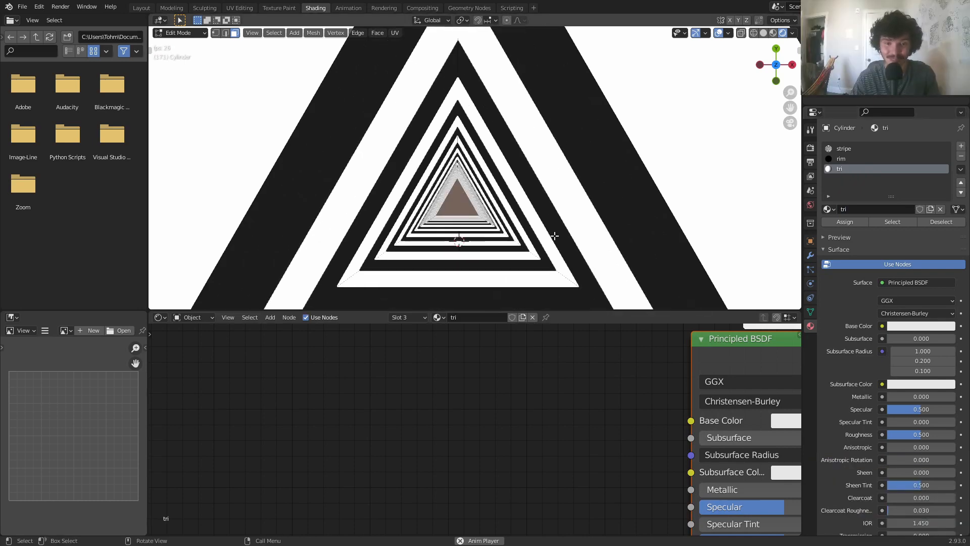
click(853, 222)
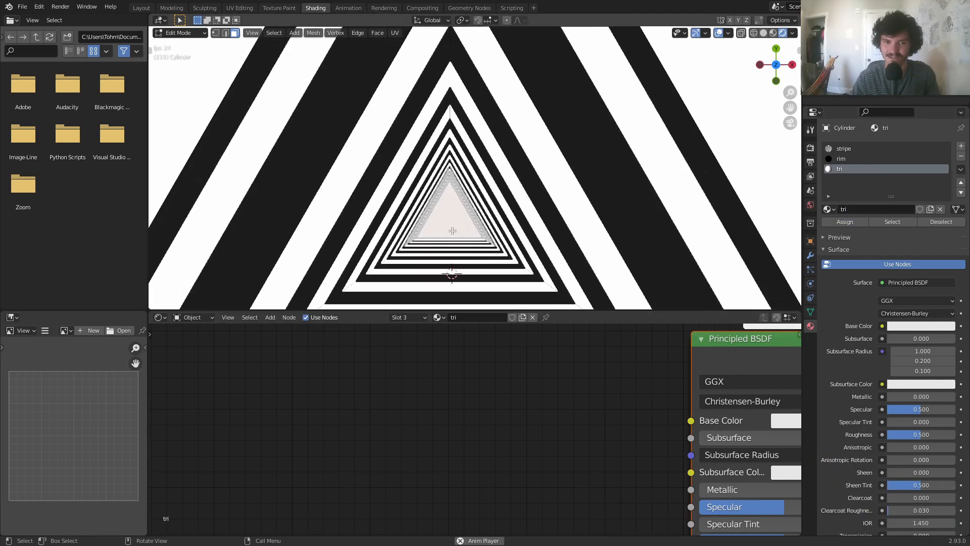
- Return to Object Mode and delete the Principled BSDF node from the tri material
key(Tab)
middle_drag(655, 386, 489, 402)
click(602, 364)
key(x)
middle_drag(603, 364, 472, 379)
- Add a Value node set to 1 and connect it to the Material Output's Surface input
key(shift+a)
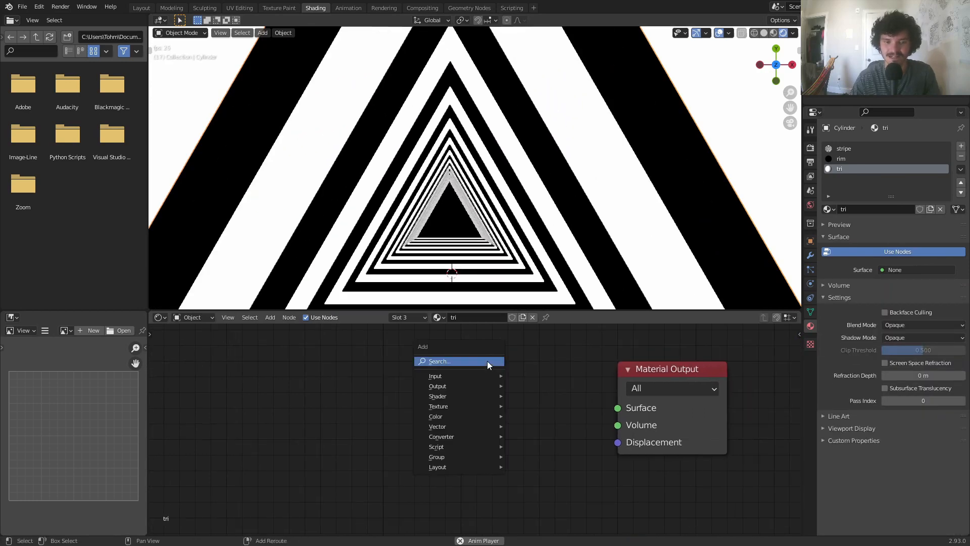
click(487, 361)
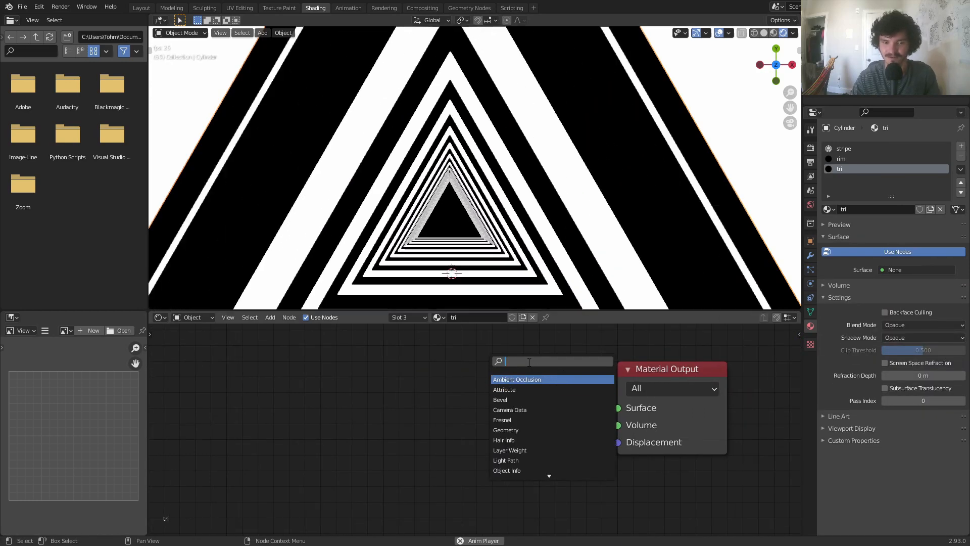
text(va)
key(Return)
click(466, 379)
click(517, 429)
text(1)
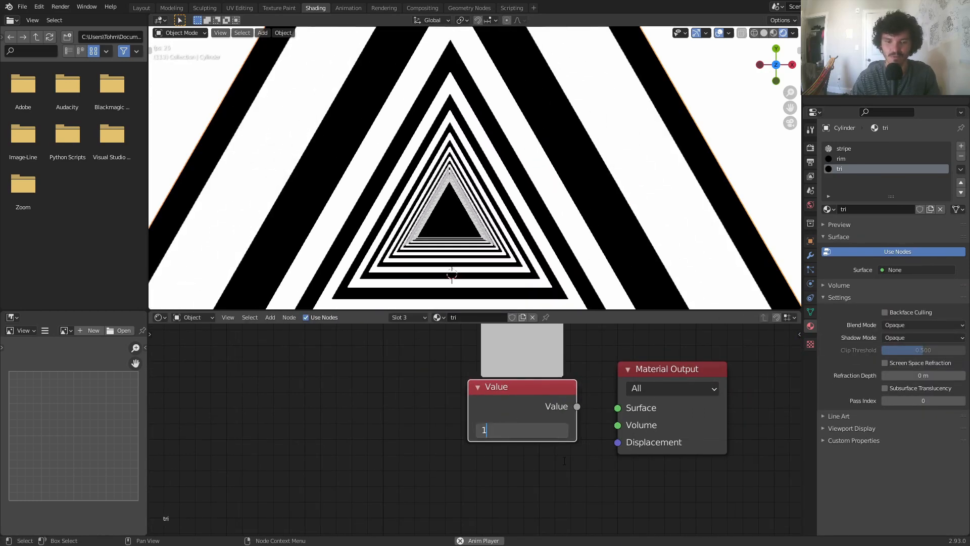
key(Return)
drag(576, 406, 625, 409)
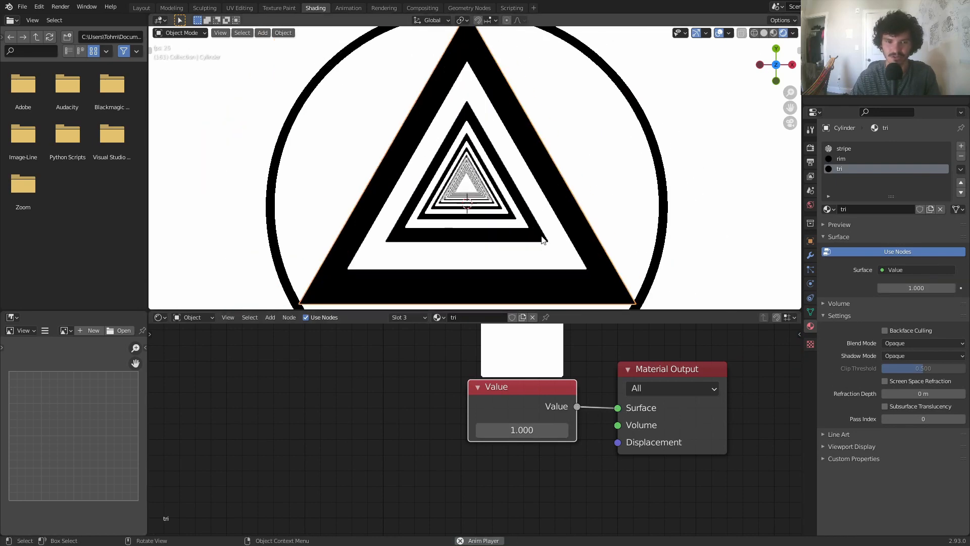
- Try shifting the prism's far end face off-centre in Edit Mode while the animation plays
key(Tab)
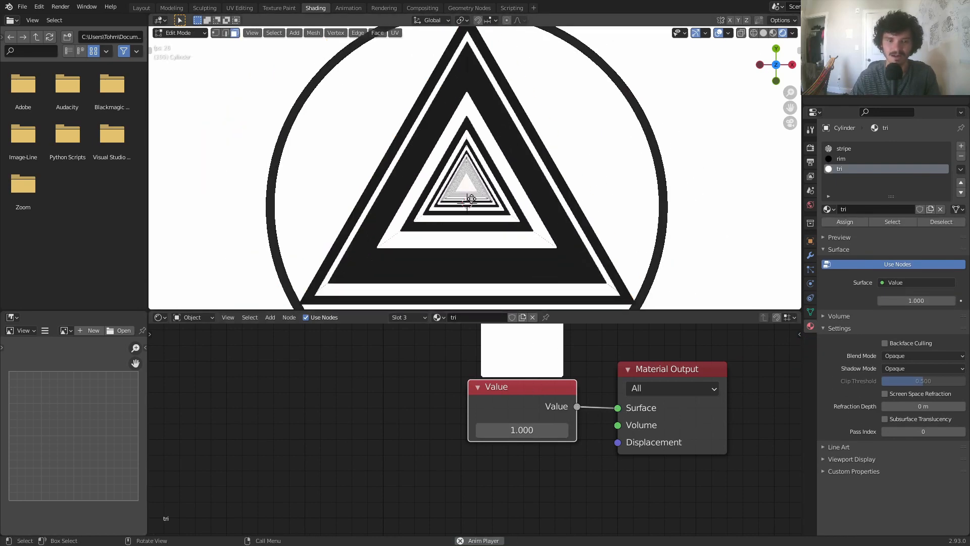
key(g)
click(567, 190)
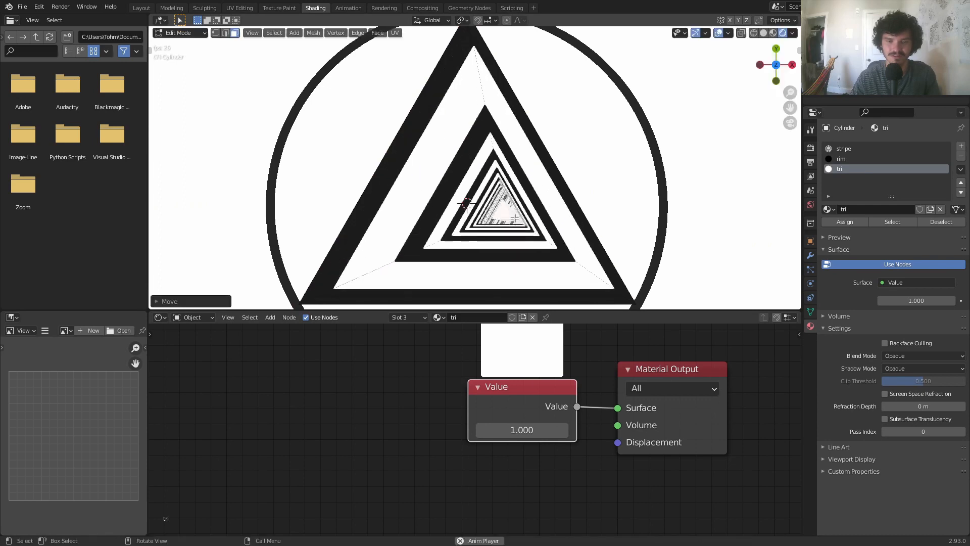
key(ctrl+z)
key(Tab)
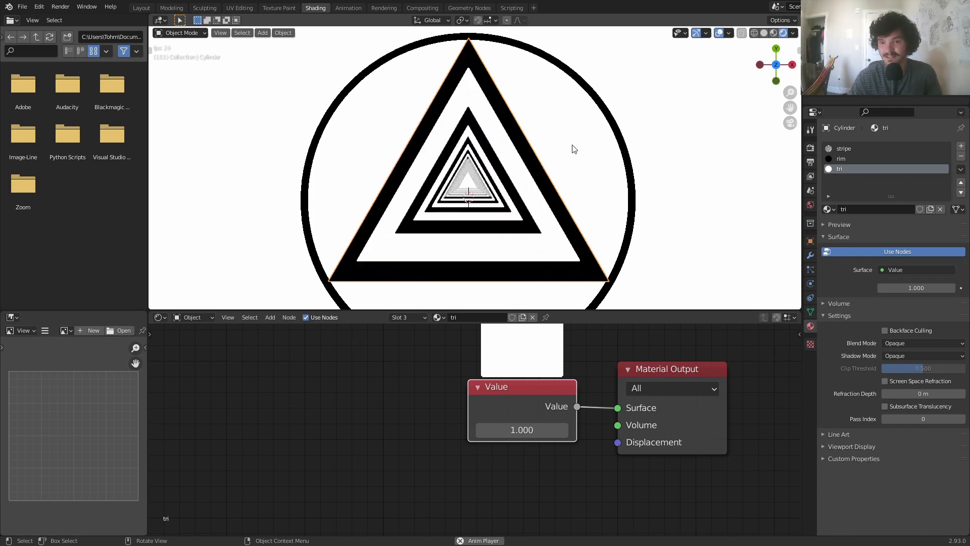
- Change the expression driving the stripe material's Mapping Location Z to frame/120
click(847, 148)
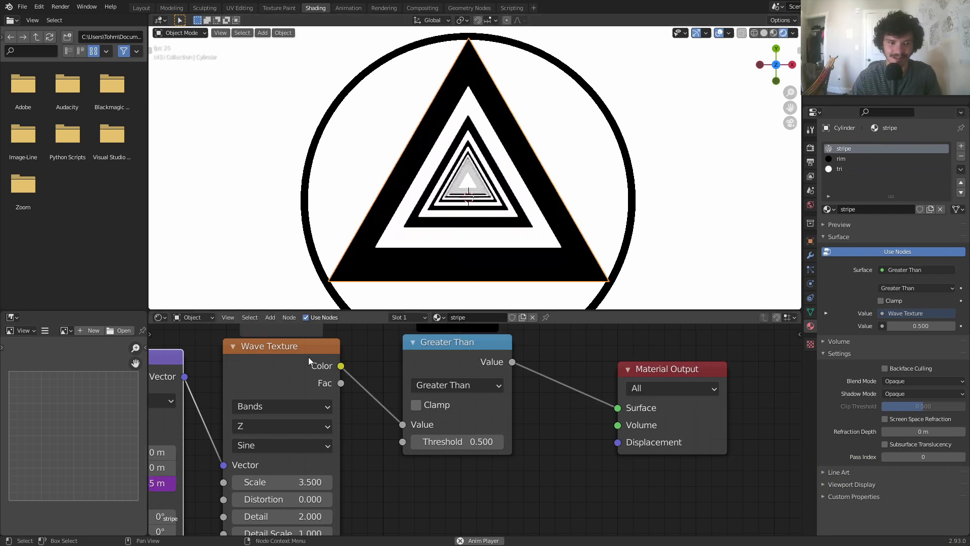
middle_drag(321, 435, 561, 364)
click(364, 413)
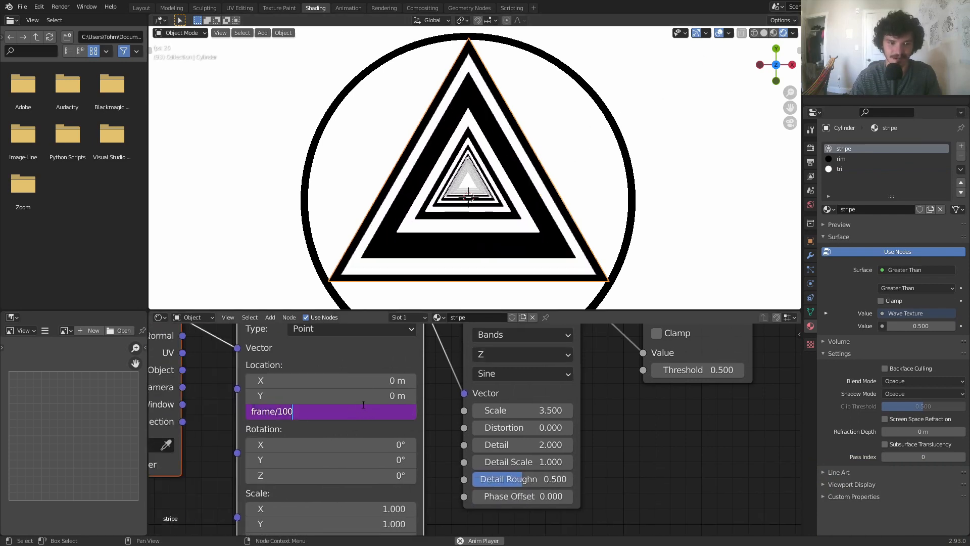
key(Return)
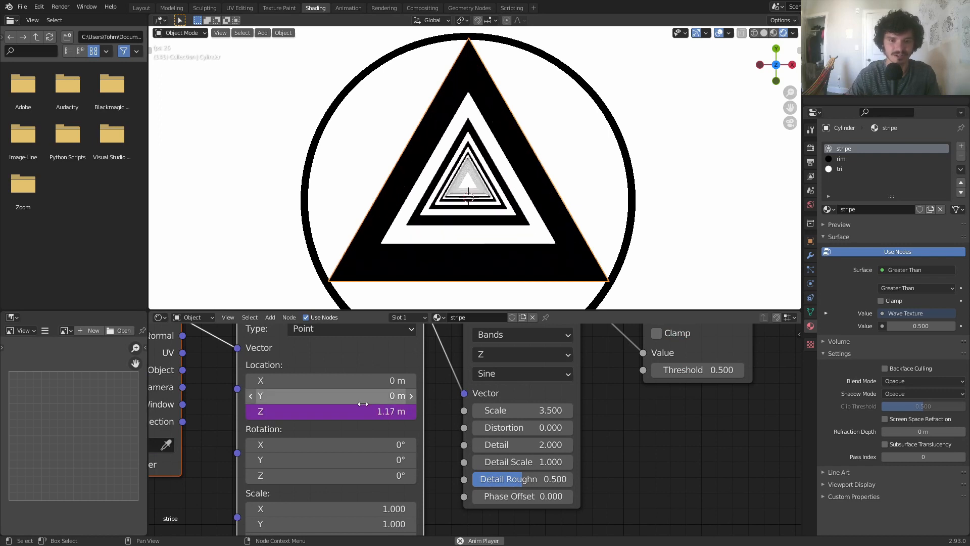
click(390, 412)
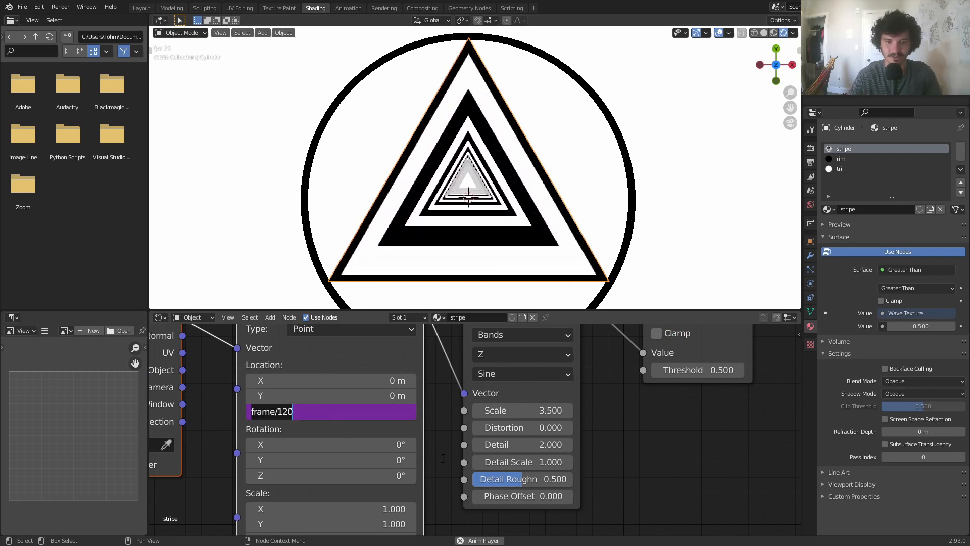
key(Return)
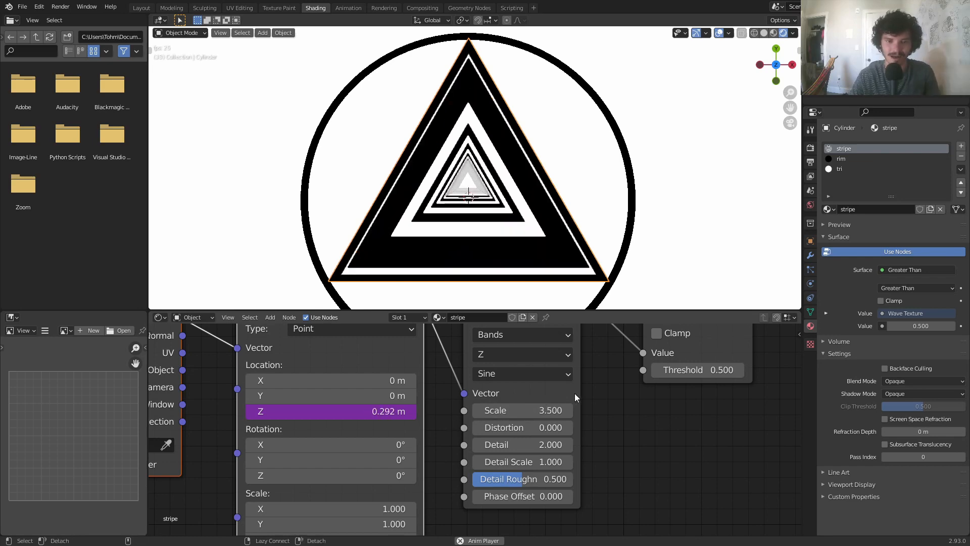
- Stop the playback and save the project to the Desktop as availableonpatreon.blend
middle_drag(636, 379, 540, 420)
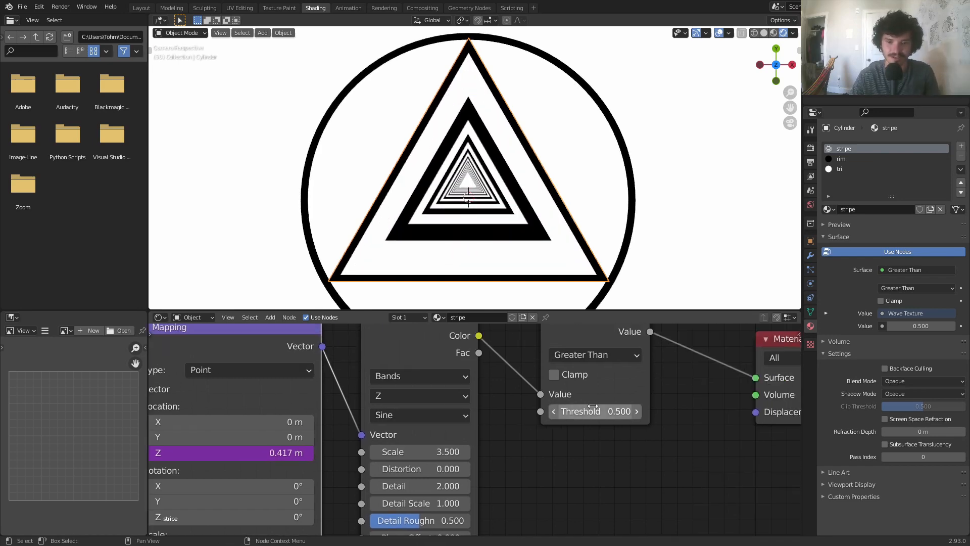
middle_drag(592, 406, 558, 429)
key(ctrl+s)
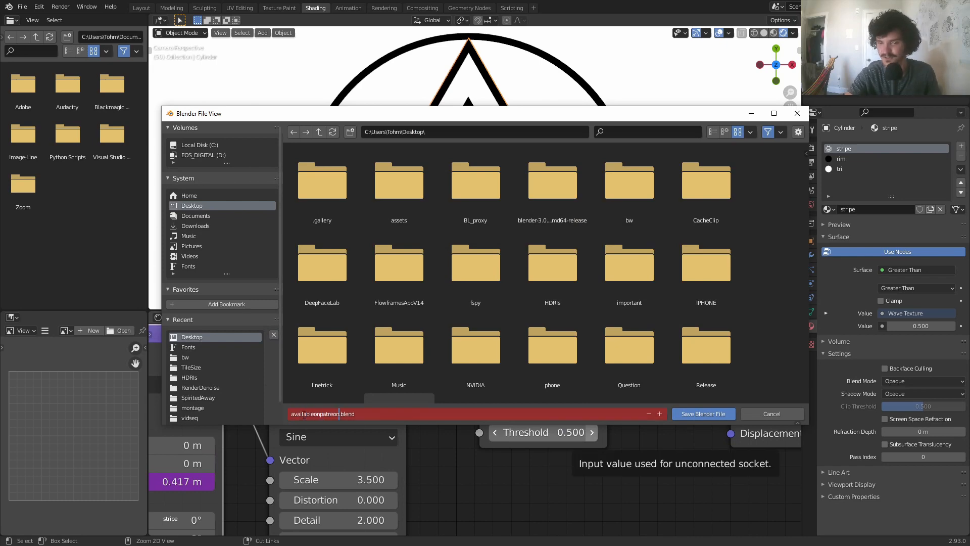
key(Return)
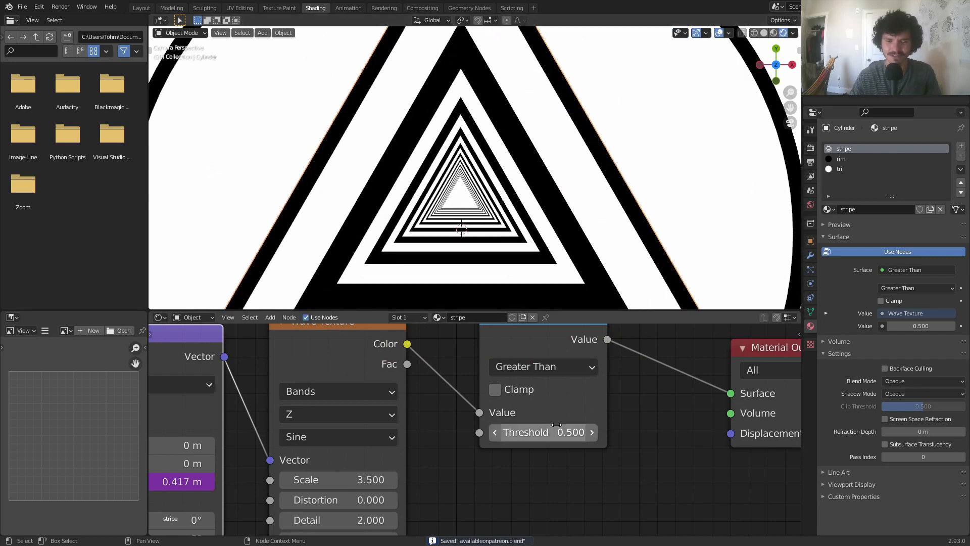
- Try adjusting the Greater Than threshold, restore it, and temporarily mute the node to view the raw wave gradient
mouse_move(557, 424)
mouse_down()
mouse_move(610, 425)
mouse_move(541, 424)
mouse_move(623, 424)
mouse_move(565, 424)
mouse_up()
key(ctrl+z)
middle_drag(575, 365, 570, 390)
click(541, 353)
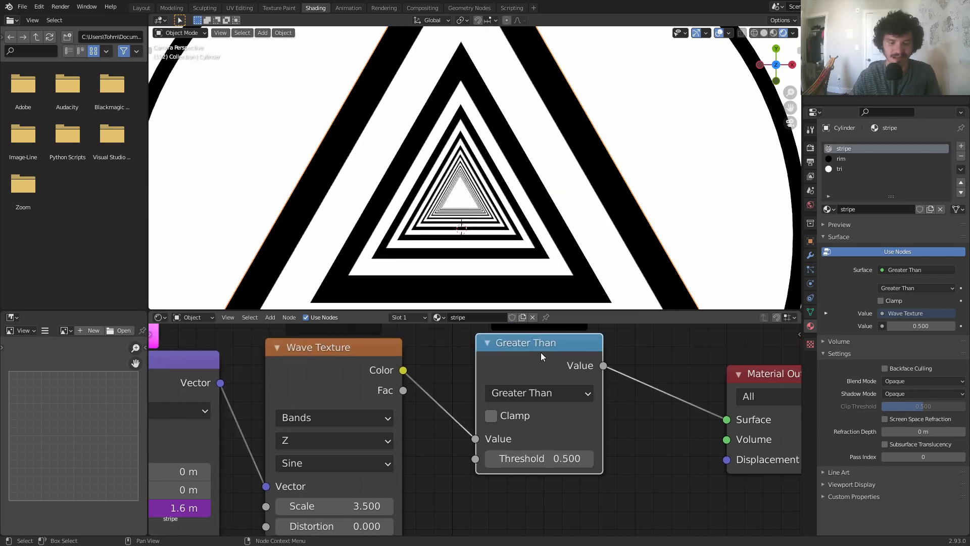
key(m)
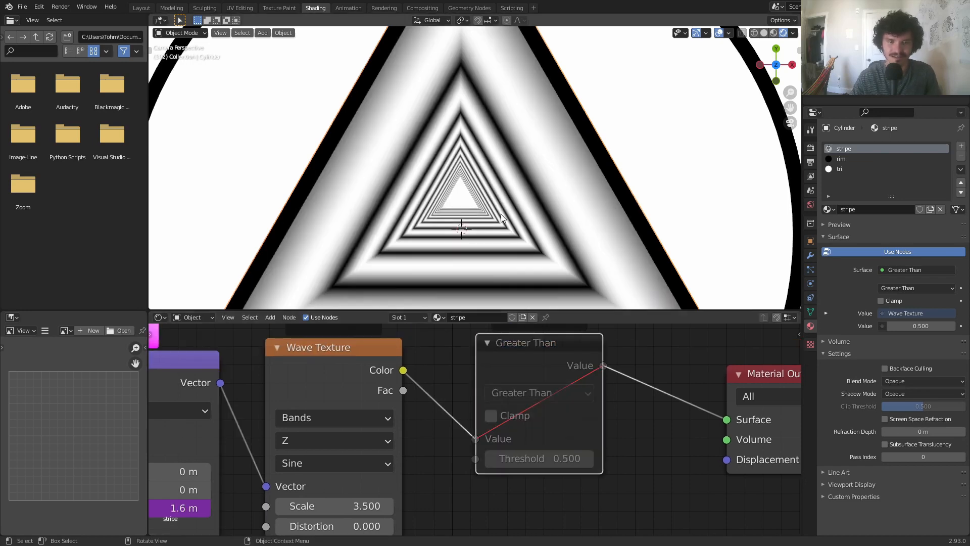
key(m)
- Try Threshold values of 0.7 and 0.29 on the Greater Than node to compare stripe widths
mouse_move(556, 458)
mouse_down()
mouse_move(568, 458)
mouse_move(551, 462)
mouse_up()
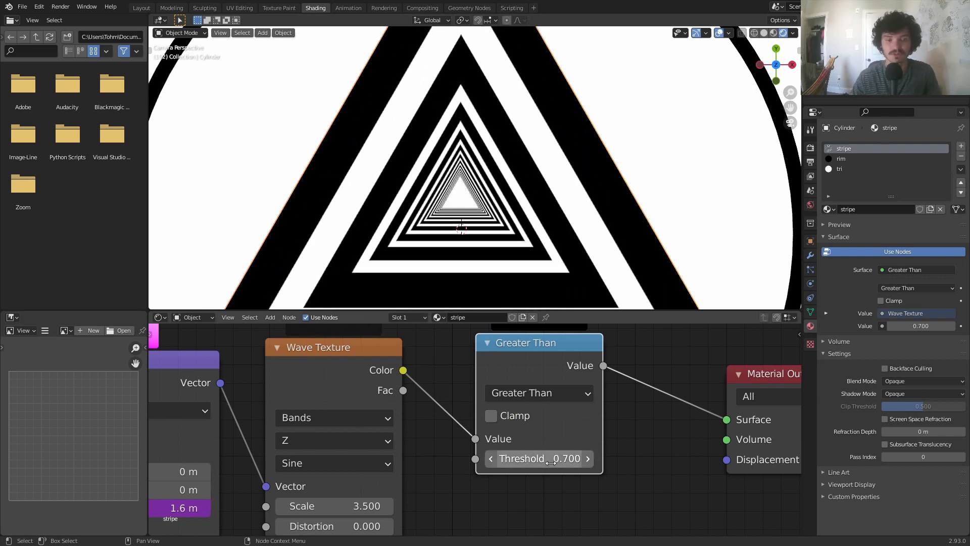
key(ctrl+z)
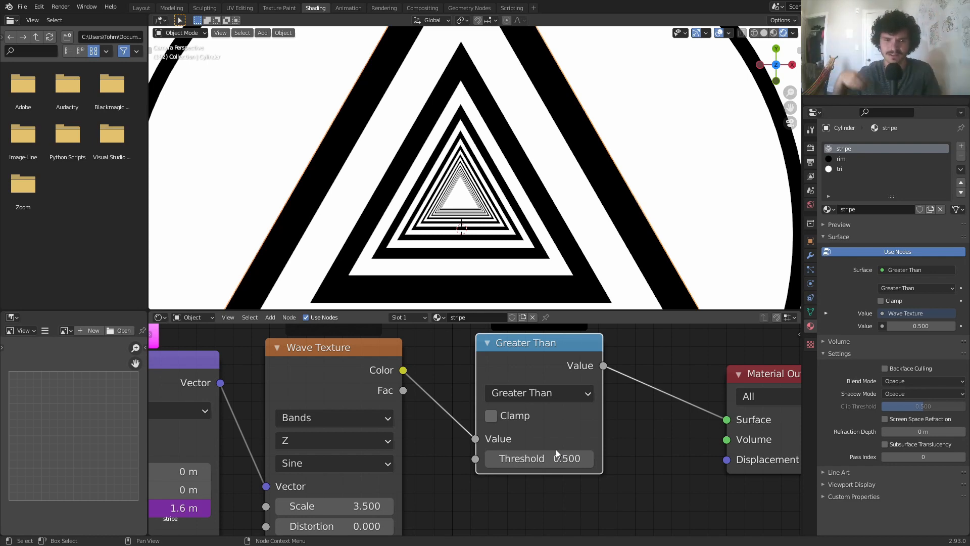
scroll(545, 435, down, 2)
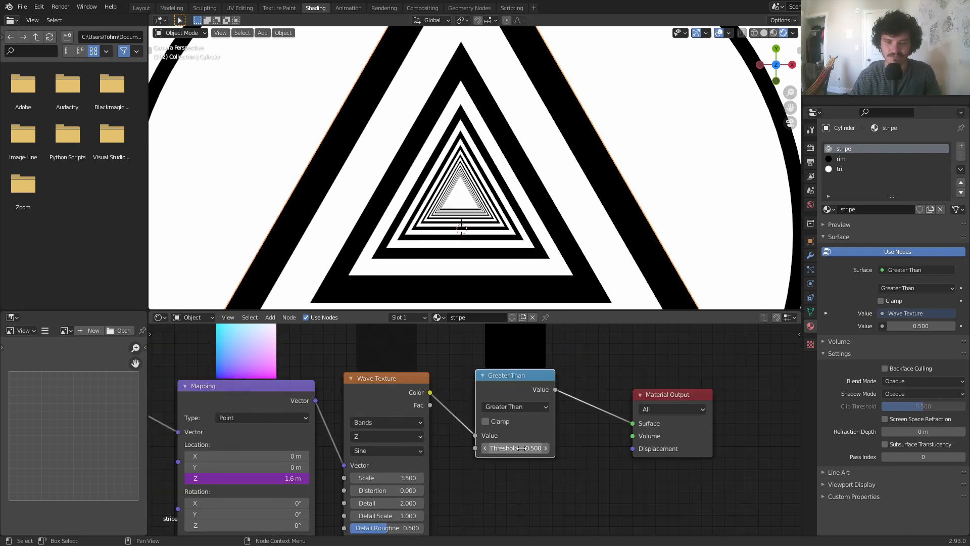
mouse_move(523, 450)
mouse_down()
mouse_move(500, 451)
mouse_move(522, 453)
mouse_up()
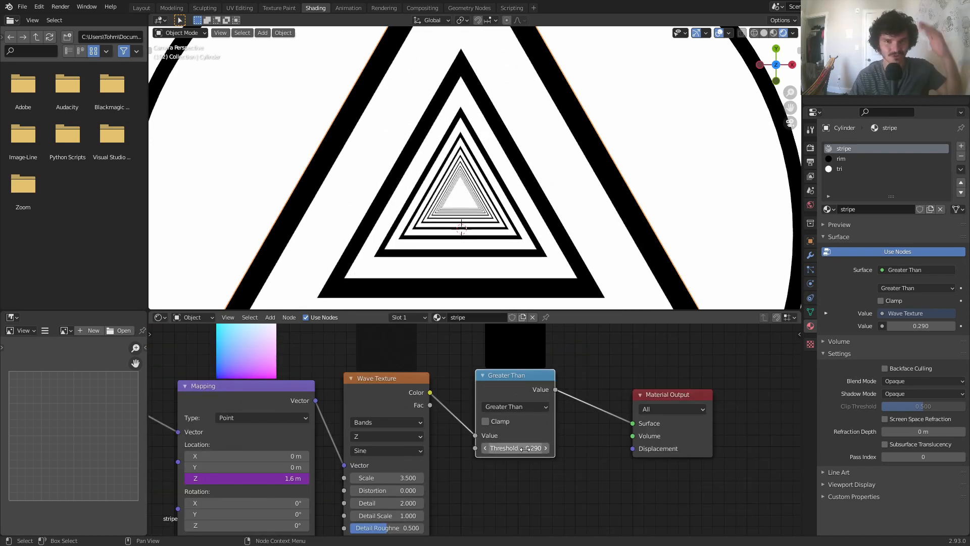
key(ctrl+z)
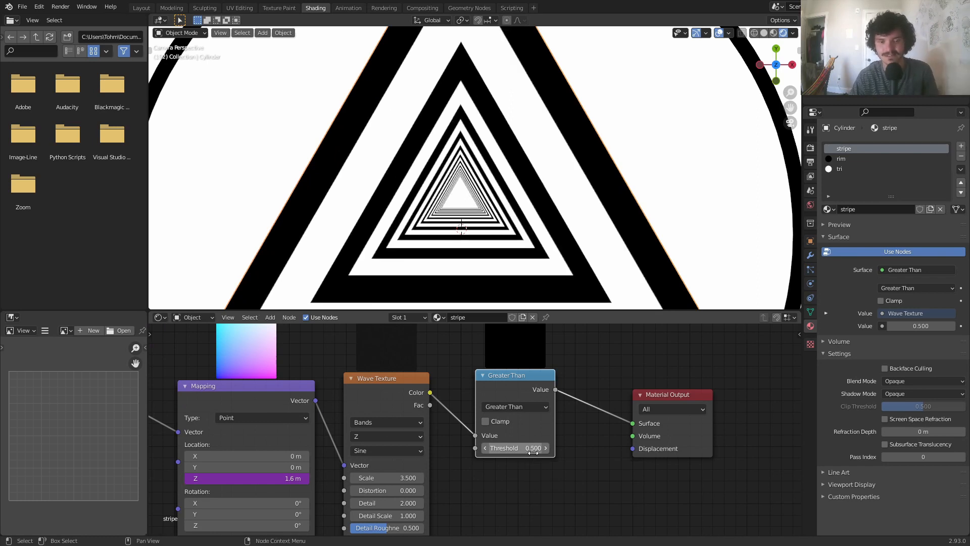
- Move the Greater Than node away from the Wave Texture to make room between them
scroll(475, 429, down, 1)
drag(544, 418, 670, 393)
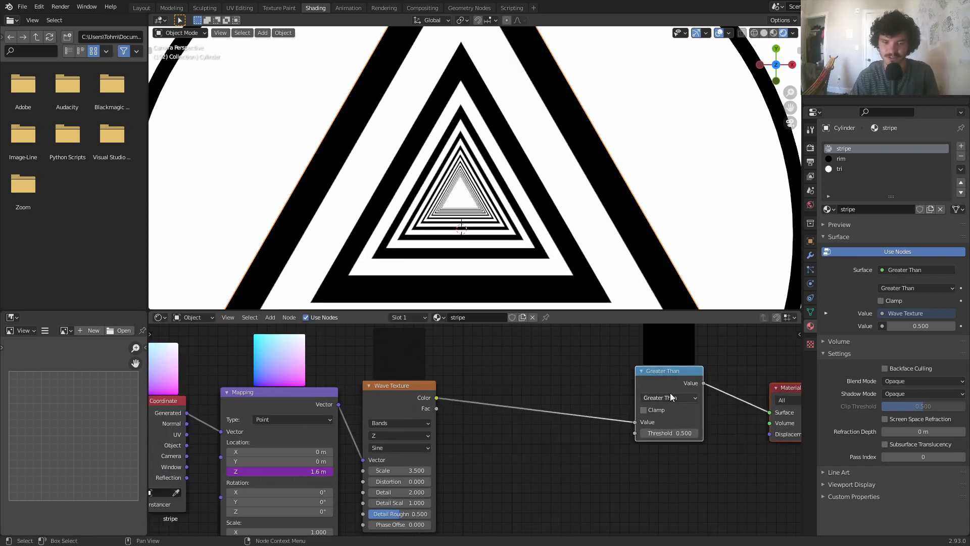
middle_drag(670, 392, 603, 384)
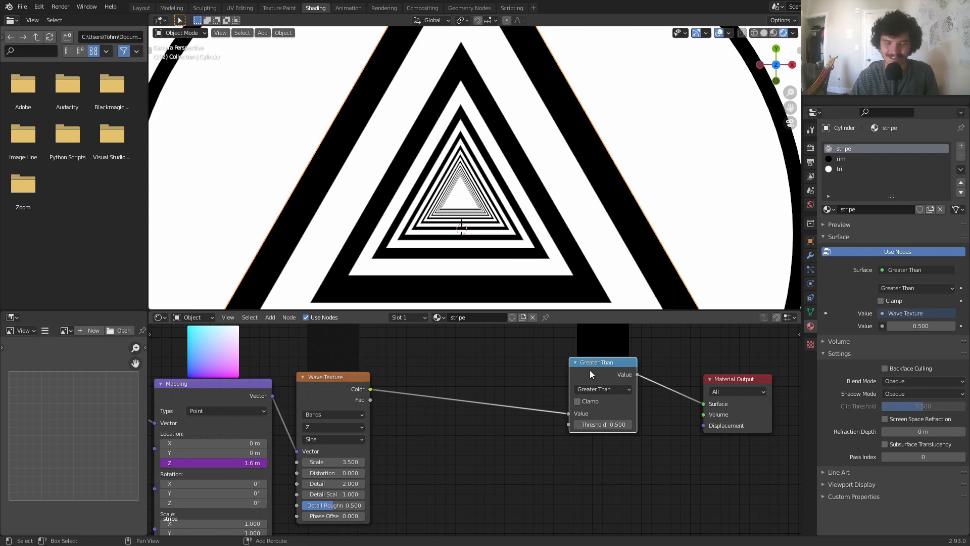
- Duplicate the Greater Than node below the link and switch the copy's operation to Sine
key(shift+d)
scroll(475, 475, up, 2)
middle_drag(462, 478, 458, 402)
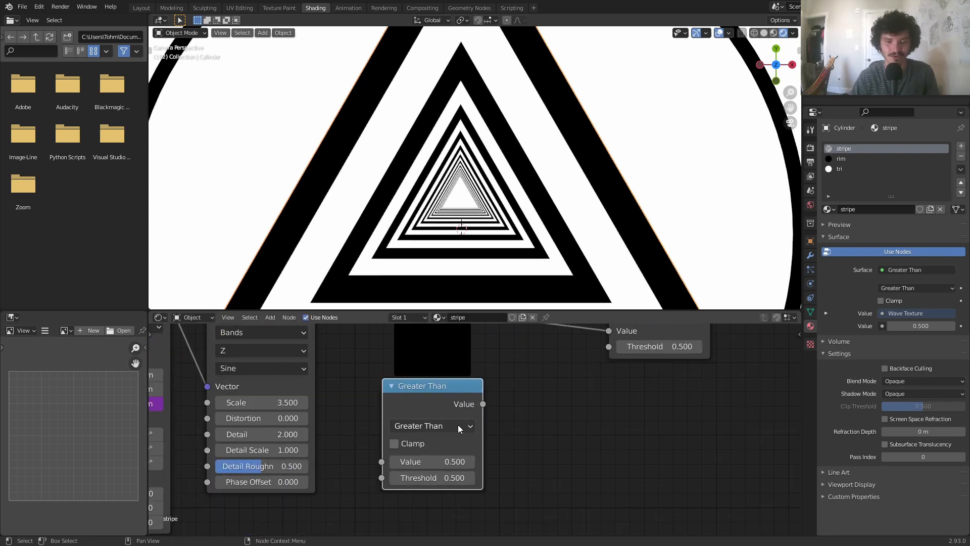
click(458, 424)
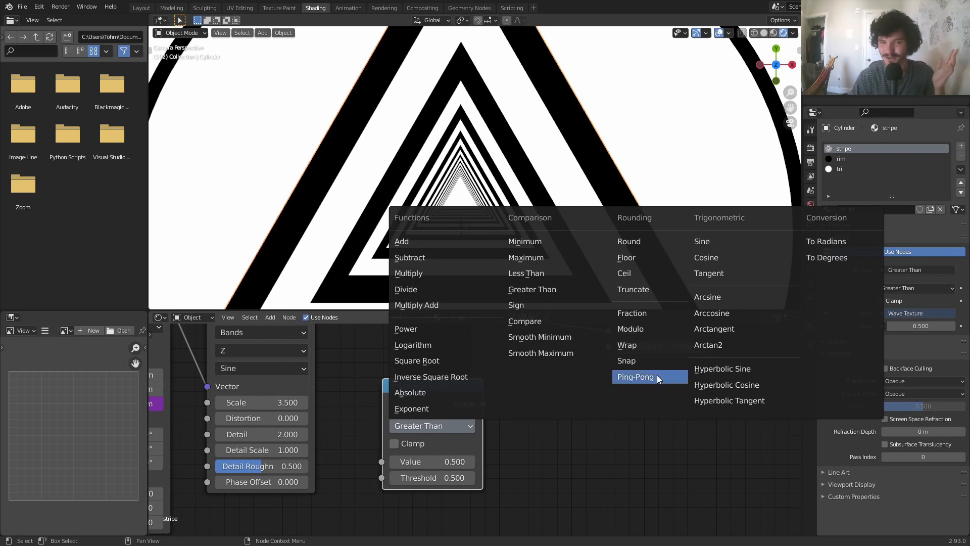
click(714, 242)
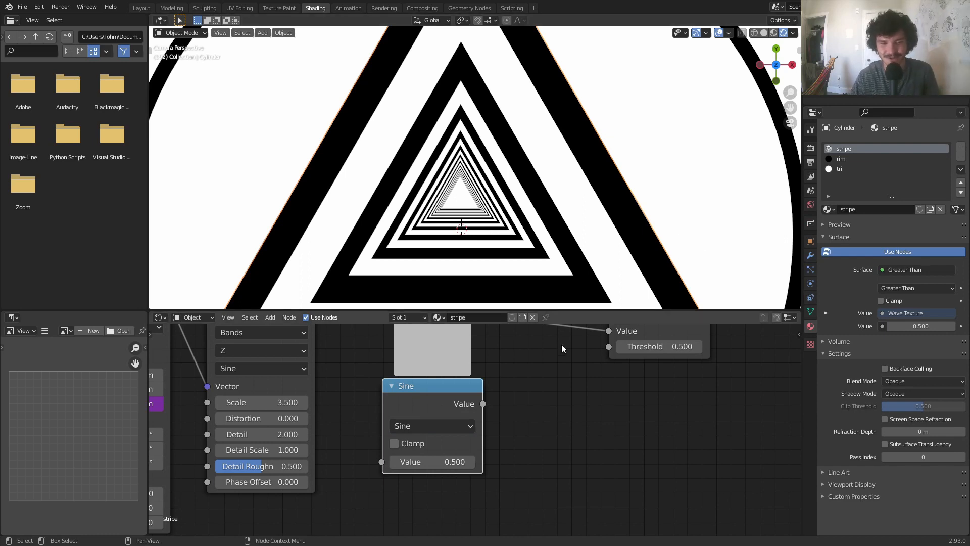
scroll(477, 421, up, 1)
middle_drag(478, 408, 511, 434)
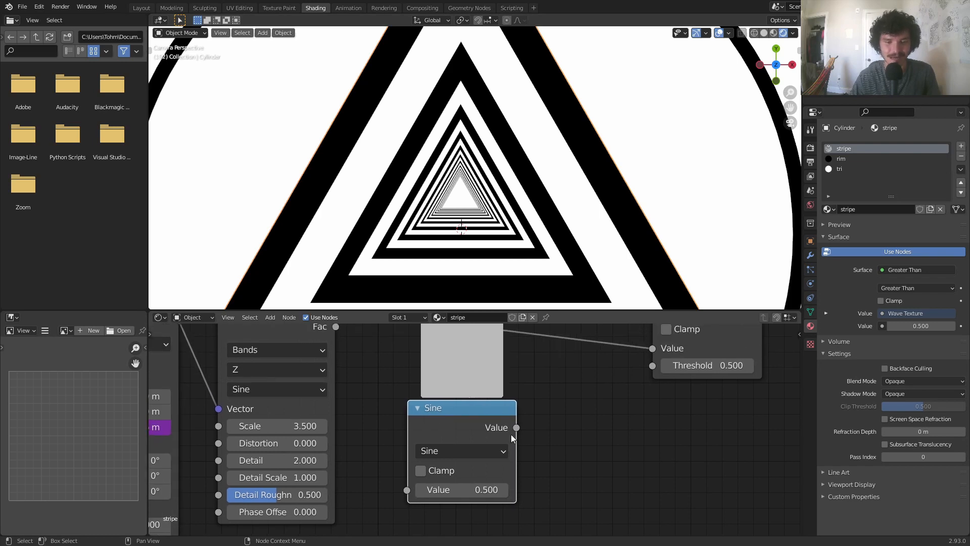
scroll(496, 447, up, 1)
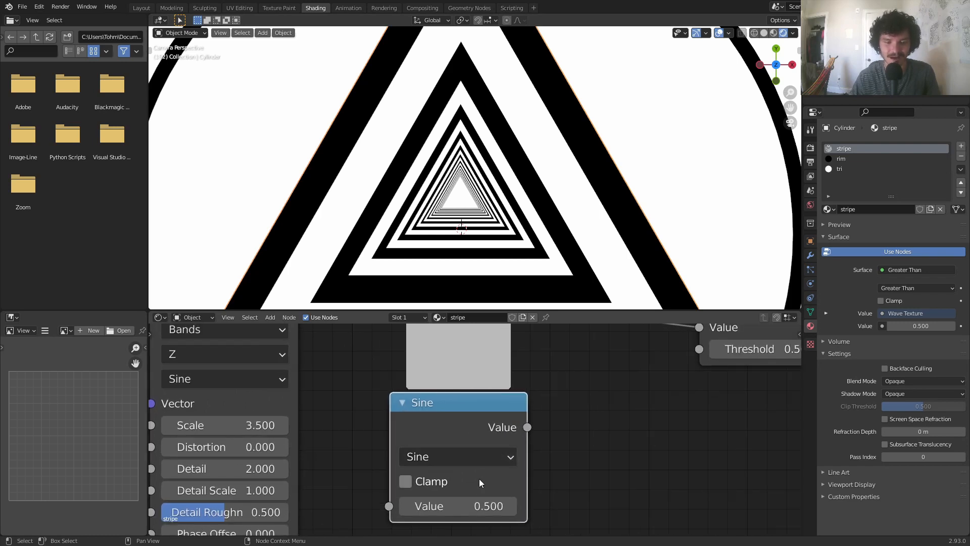
- Drive the Sine node's value with the expression #frame/10 and preview its output while the animation plays
click(481, 506)
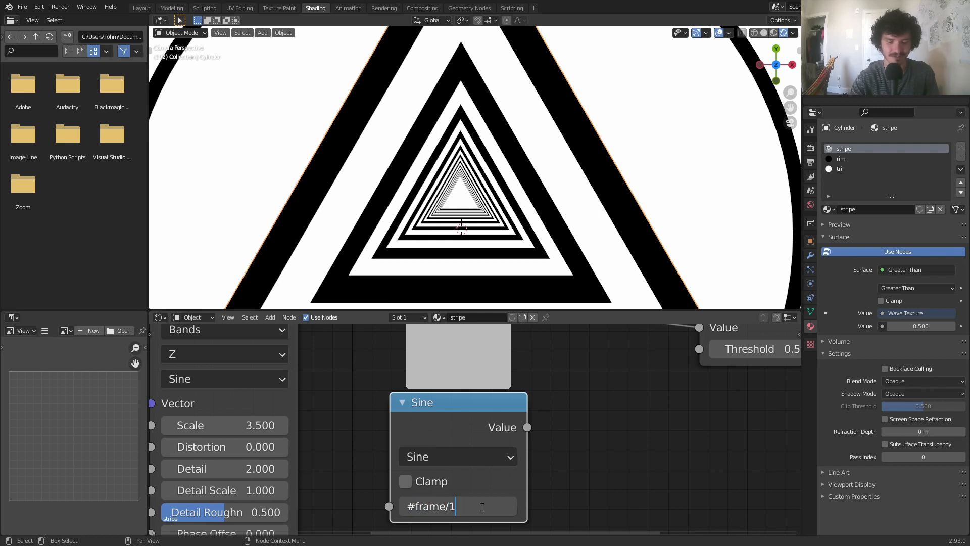
key(Return)
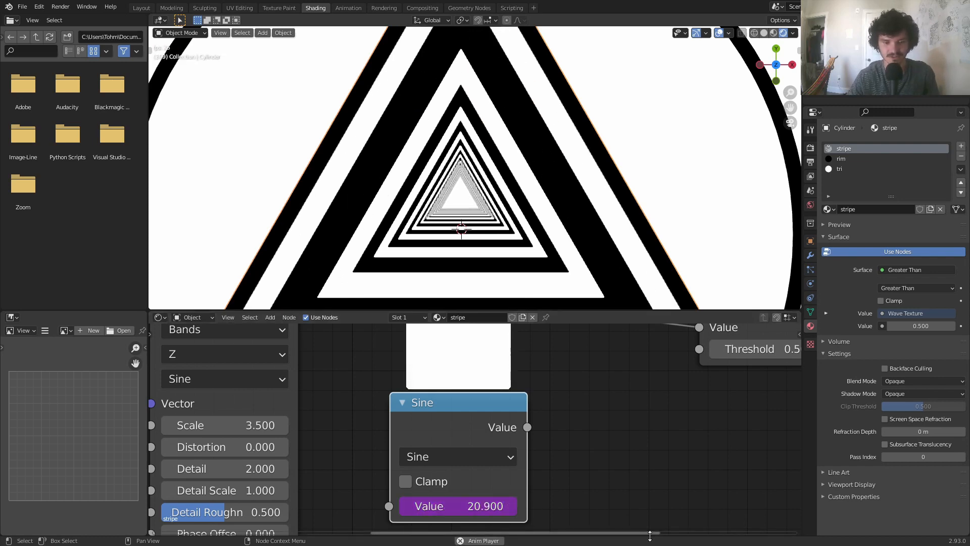
ctrl+shift+click(472, 408)
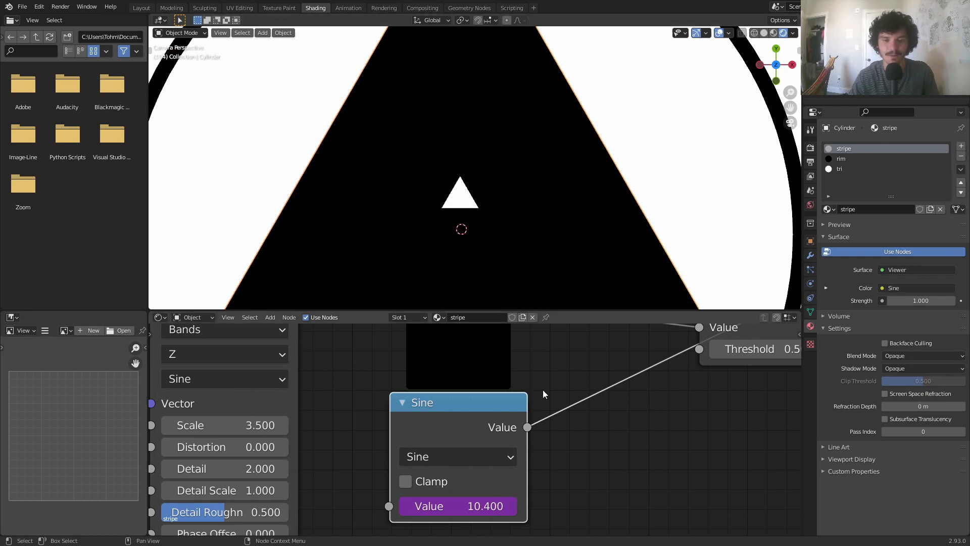
- Connect the Sine output directly to the Greater Than threshold and preview the Greater Than result
drag(473, 408, 441, 459)
scroll(469, 434, down, 6)
middle_drag(526, 401, 444, 406)
key(shift+a)
click(458, 364)
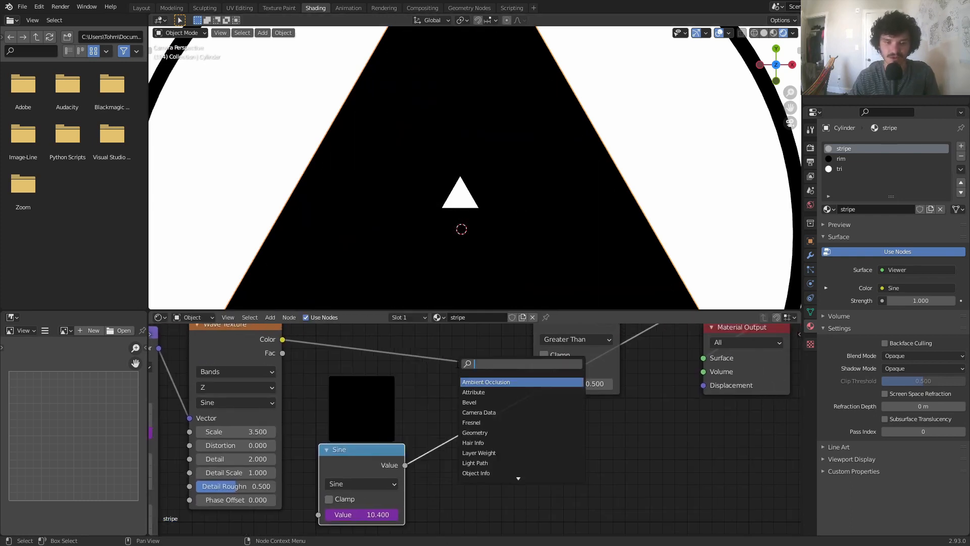
click(420, 434)
drag(532, 387, 533, 384)
ctrl+shift+click(553, 353)
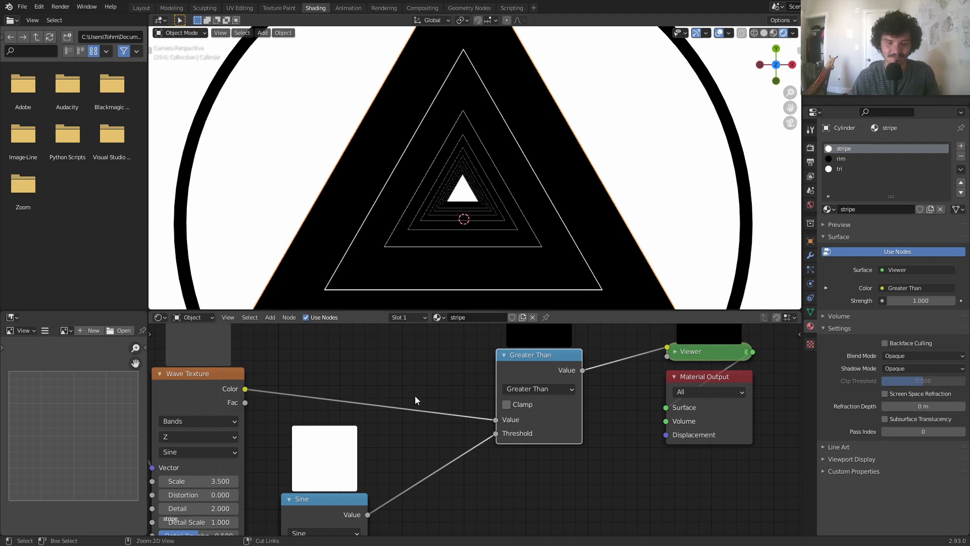
- Cut the link from the Sine node to the Greater Than threshold and preview the Greater Than output
ctrl+shift+click(336, 500)
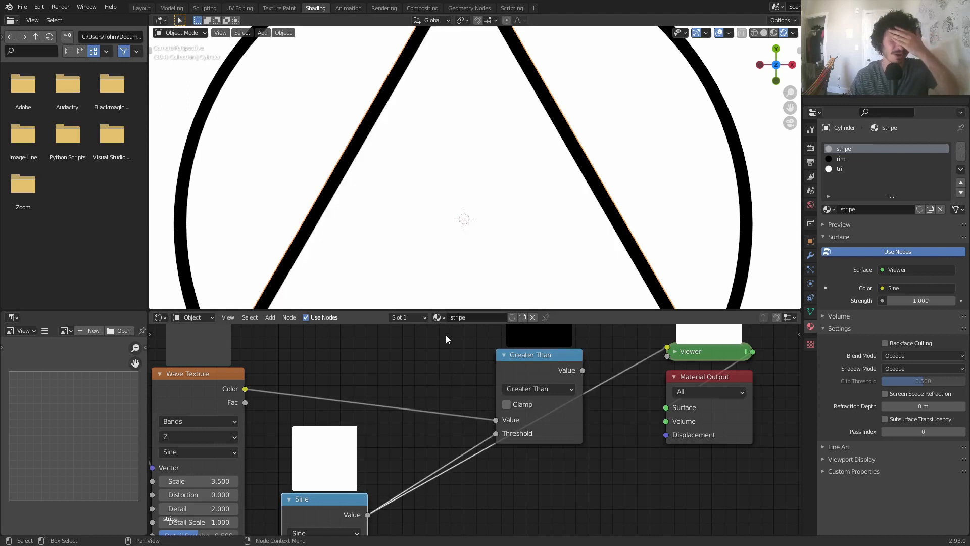
ctrl+right_drag(462, 477, 420, 444)
scroll(589, 414, up, 2)
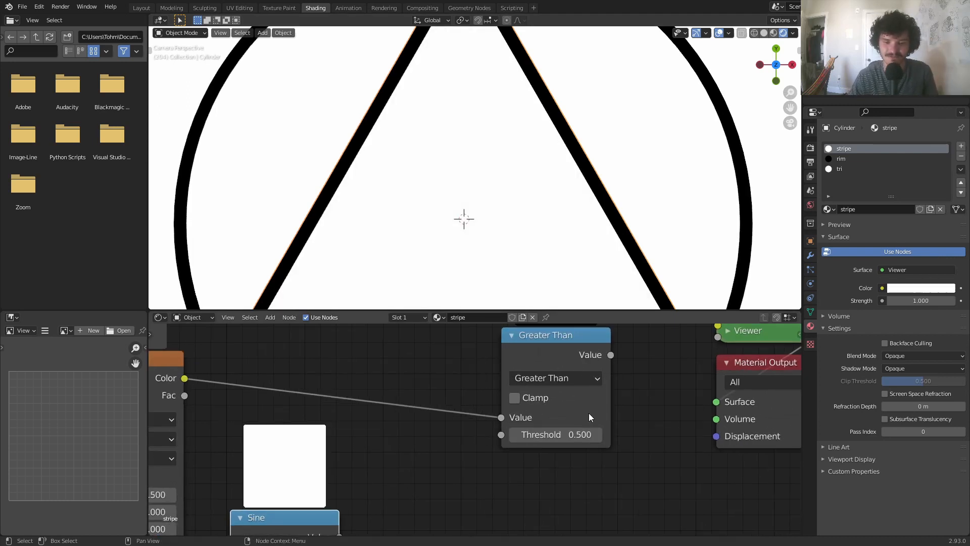
ctrl+shift+click(572, 348)
- Try other Threshold values on the Greater Than node, including 0.16, and undo the changes
drag(556, 435, 577, 435)
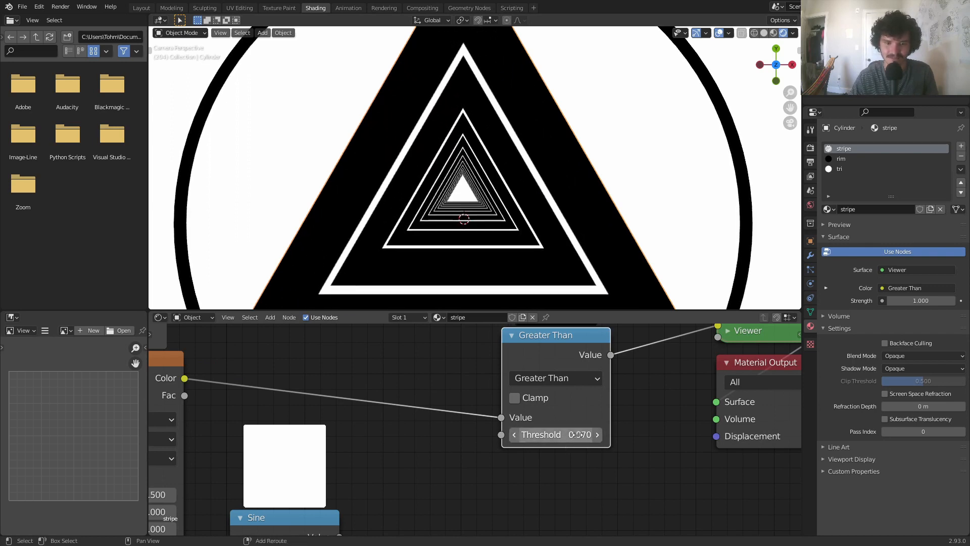
key(ctrl+z)
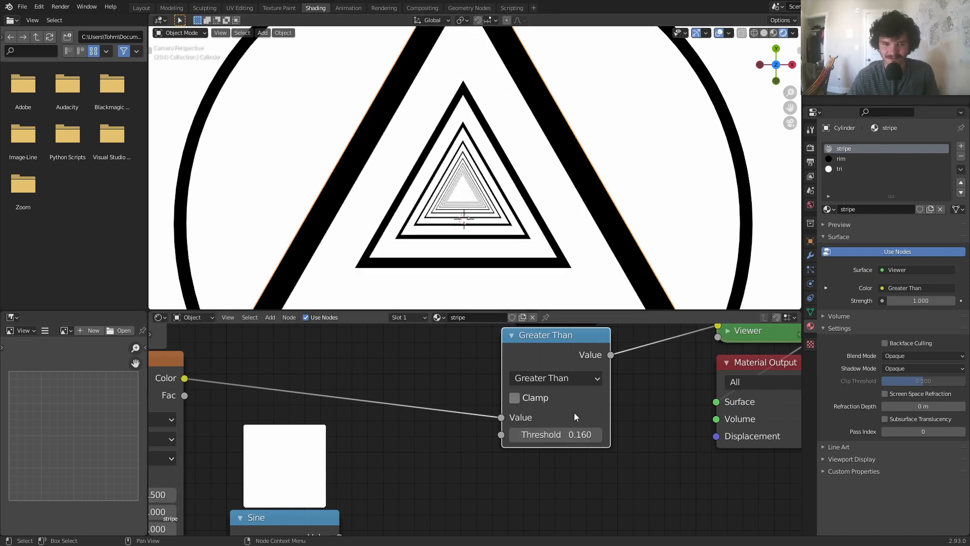
key(ctrl+z)
- Move the Sine node below the Wave Texture and feed its output into the Value of a new Map Range node
middle_drag(528, 436, 592, 408)
scroll(473, 438, down, 4)
middle_drag(473, 438, 530, 359)
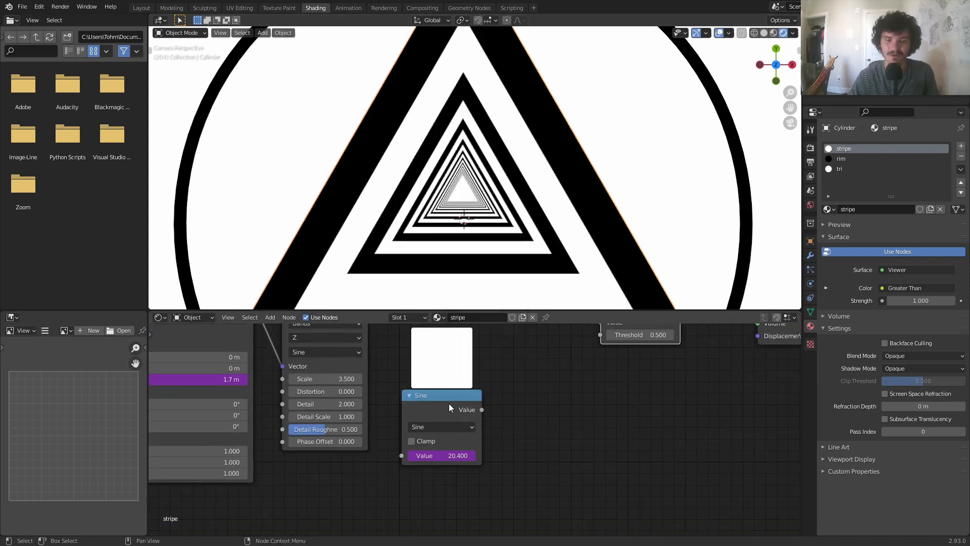
drag(437, 405, 314, 482)
key(shift+a)
click(463, 384)
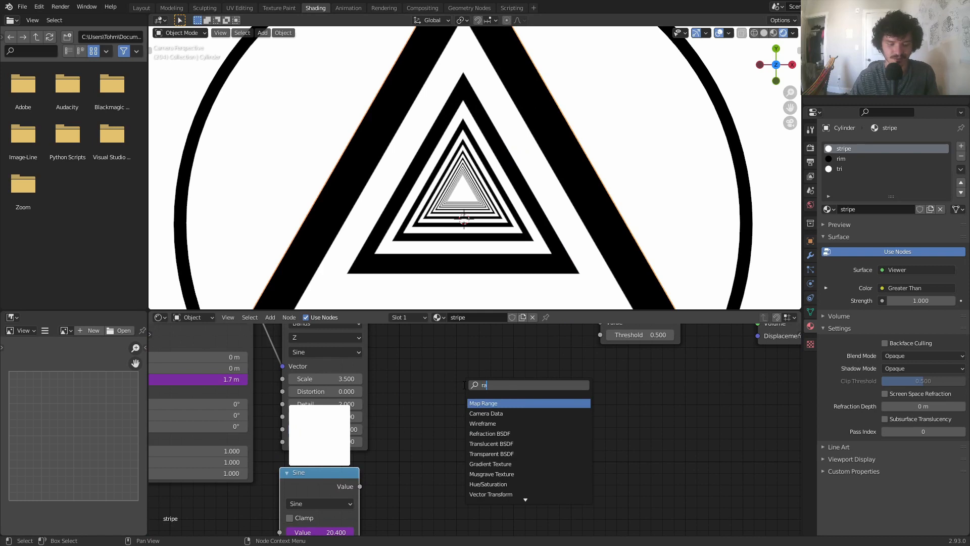
key(Return)
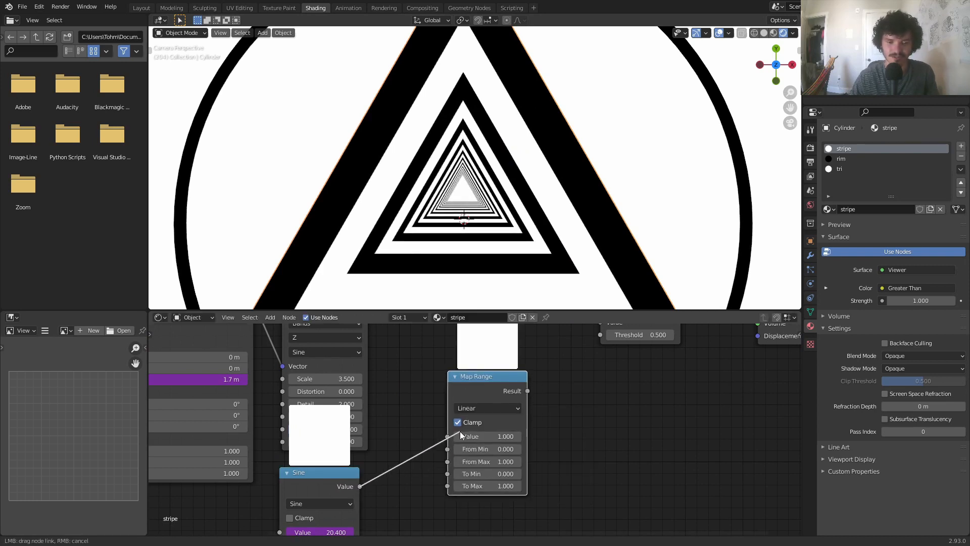
drag(450, 435, 450, 434)
- Set the Map Range node's From Min to -1 and From Max to 1
middle_drag(490, 435, 459, 415)
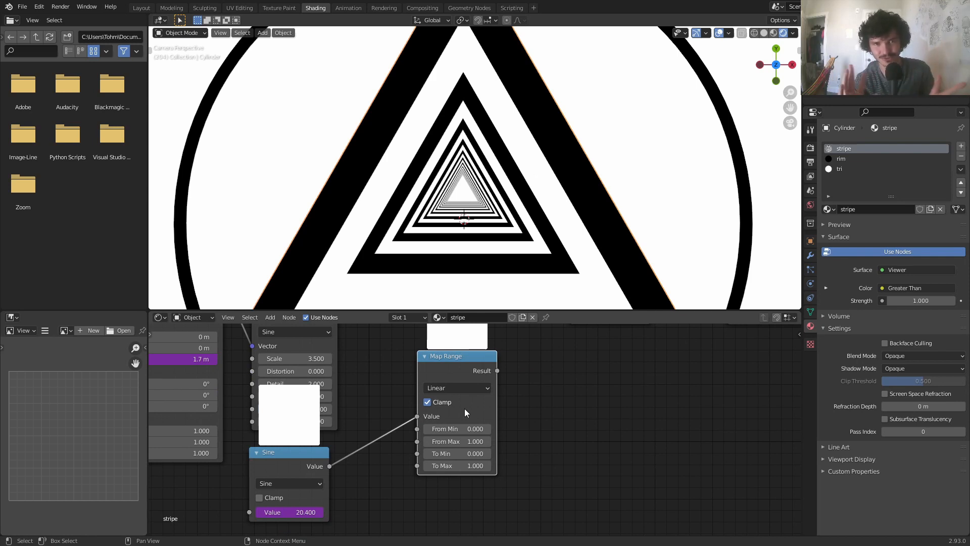
scroll(475, 427, up, 2)
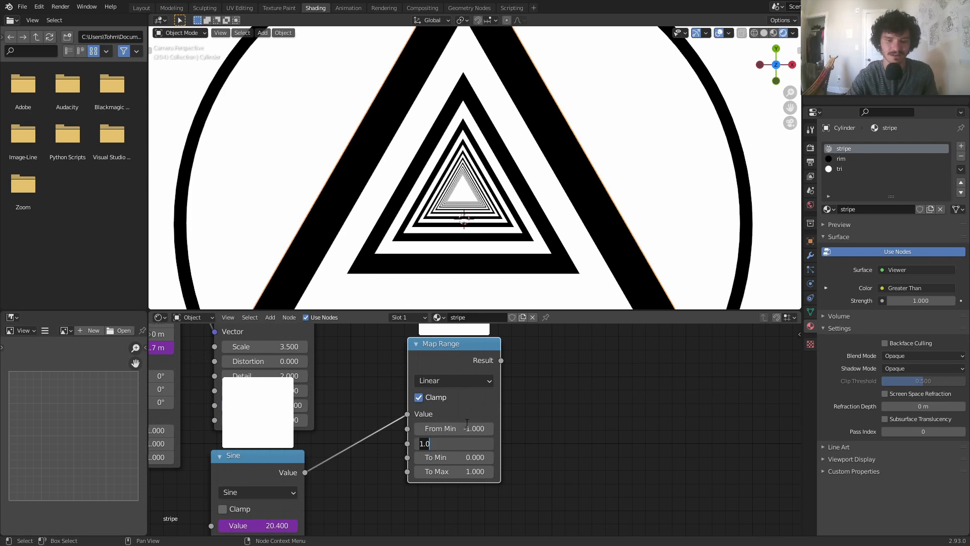
key(Return)
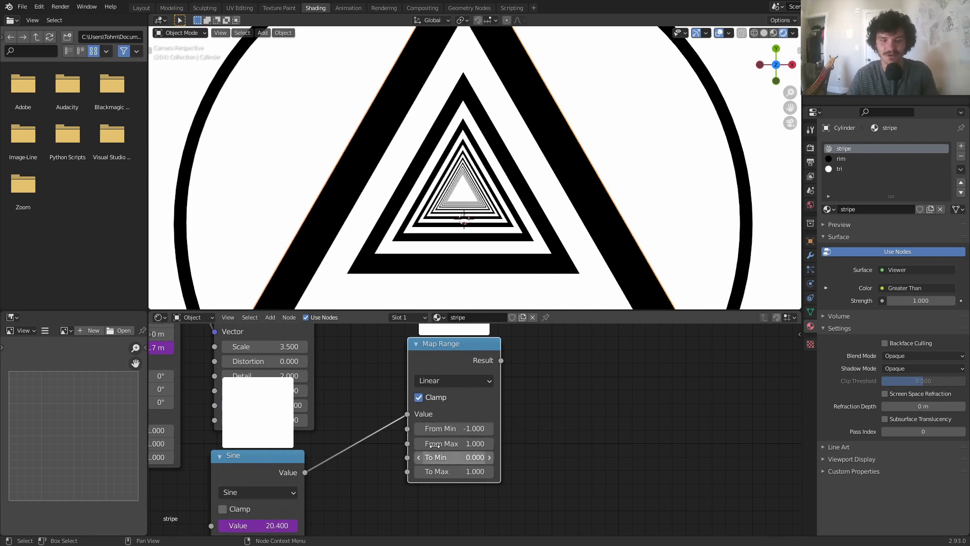
- Test the Greater Than threshold for a suitable lower limit and set the Map Range node's To Min to 0.5
middle_drag(565, 391, 523, 434)
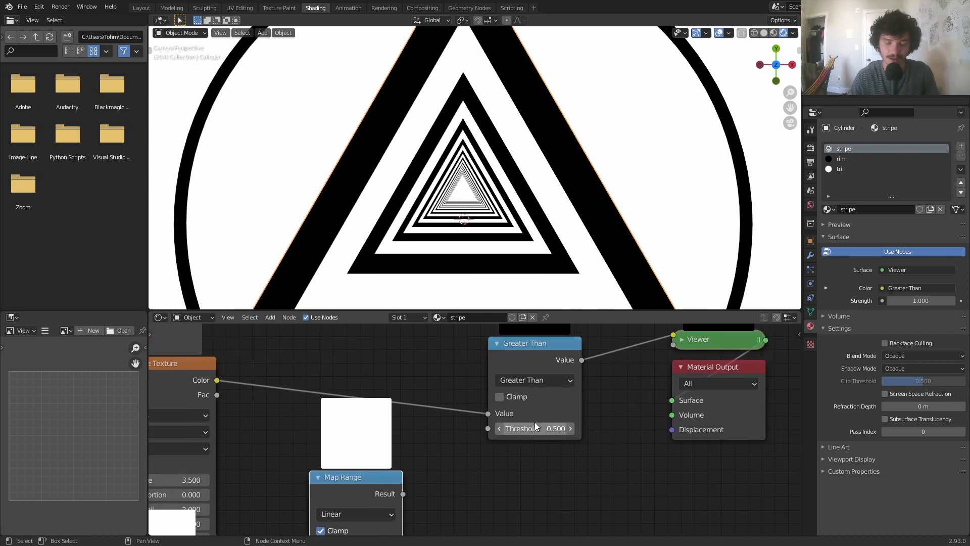
mouse_move(544, 429)
mouse_down()
mouse_move(503, 429)
mouse_move(551, 428)
mouse_up()
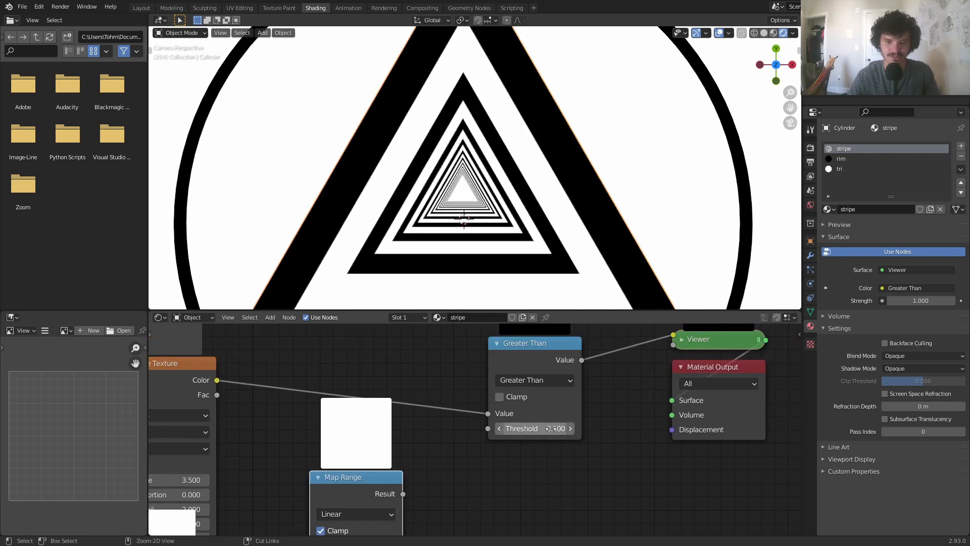
scroll(536, 193, down, 1)
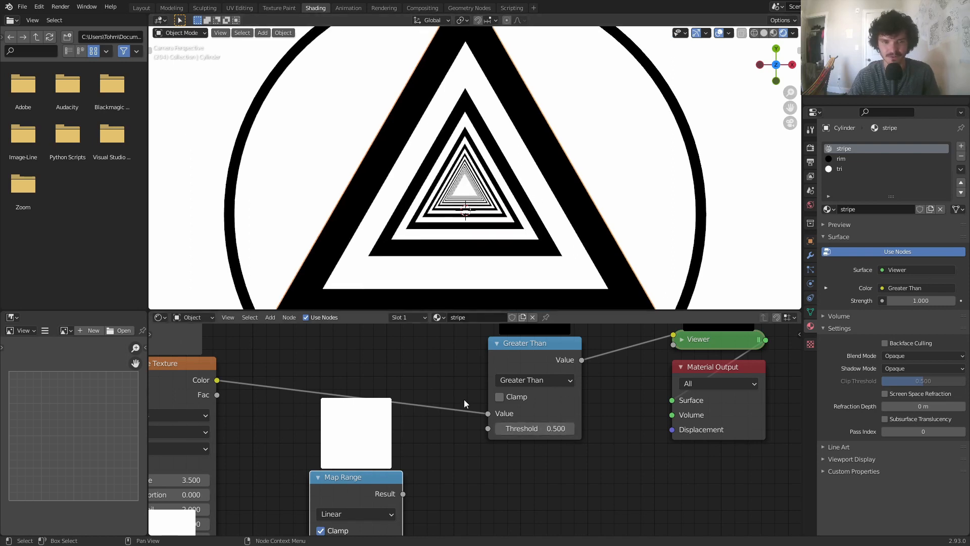
middle_drag(506, 450, 565, 361)
scroll(565, 360, down, 1)
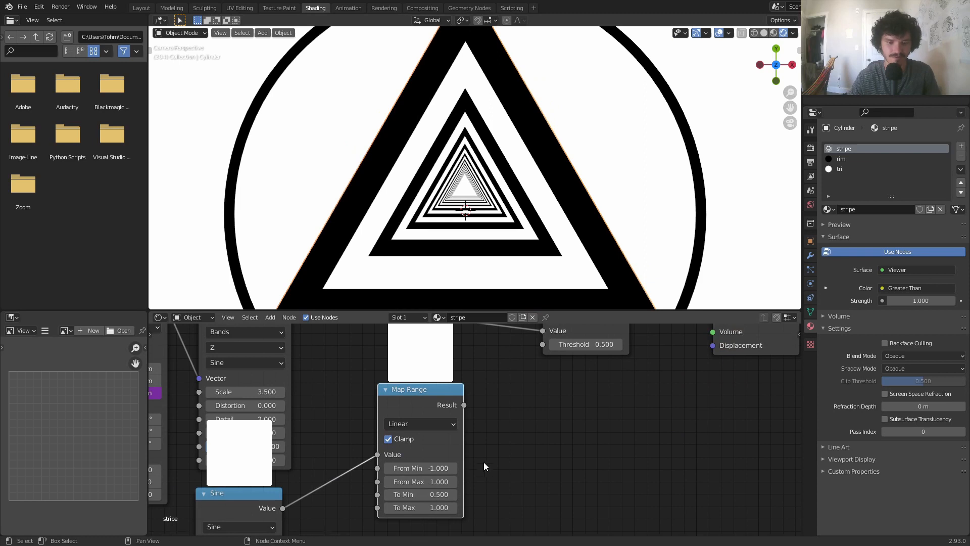
- Try Threshold values of 0.9 and 0.99 on the Greater Than node and undo both changes
middle_drag(550, 423, 497, 517)
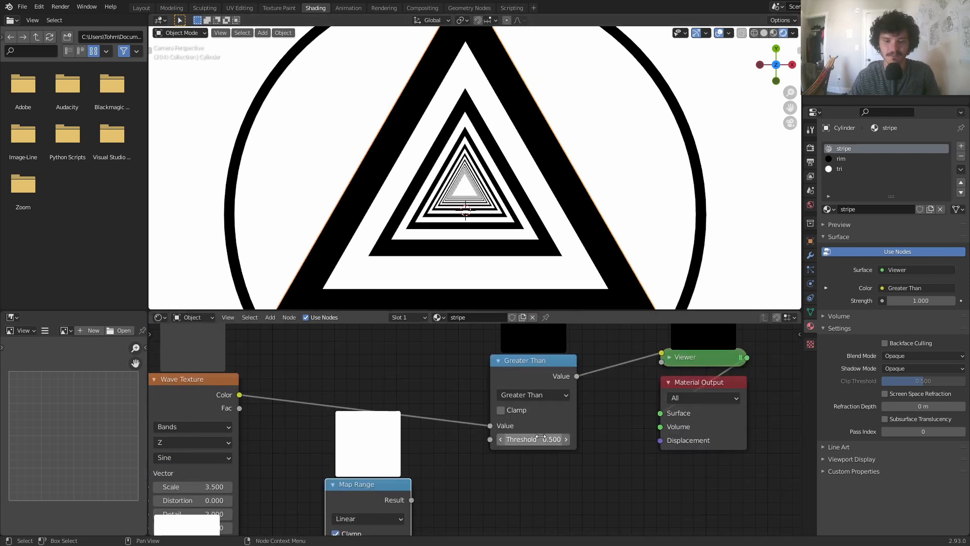
drag(540, 437, 581, 436)
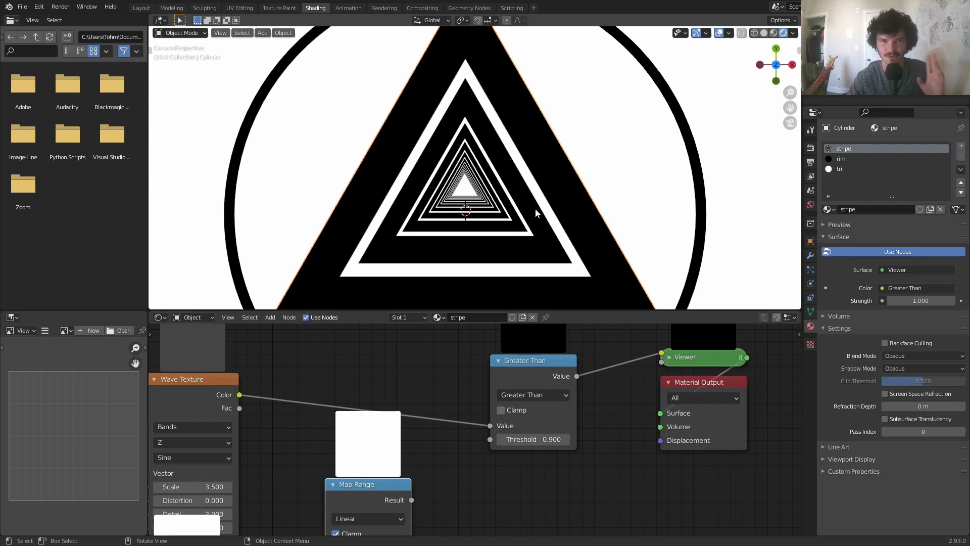
click(557, 442)
text(0.99)
key(Return)
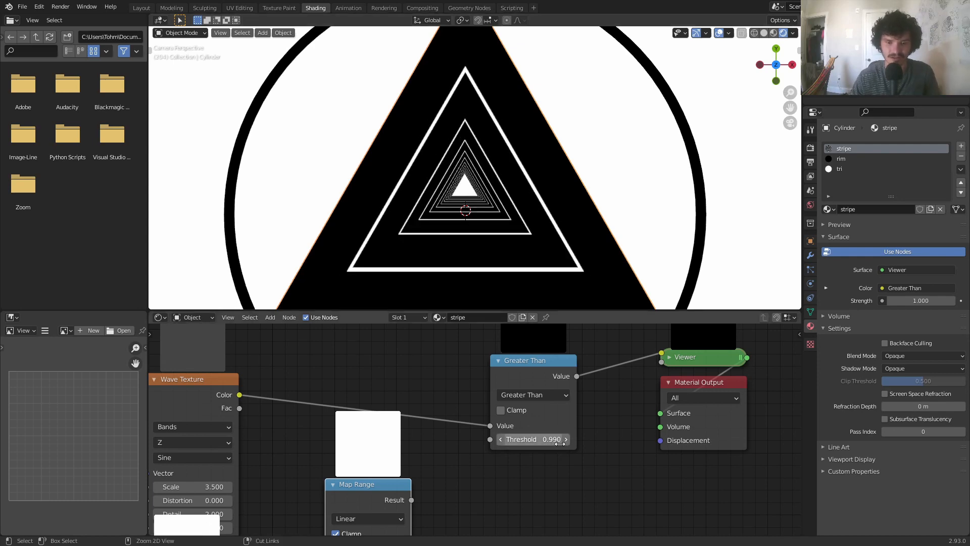
key(ctrl+z)
key(ctrl+z)
- Set the Map Range node's To Max to 0.91
middle_drag(449, 506, 501, 429)
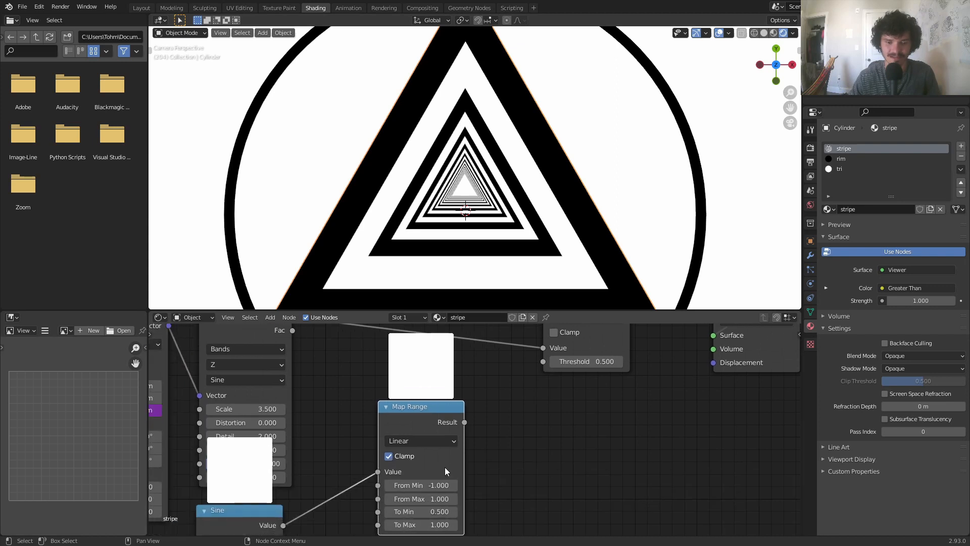
middle_drag(424, 514, 430, 476)
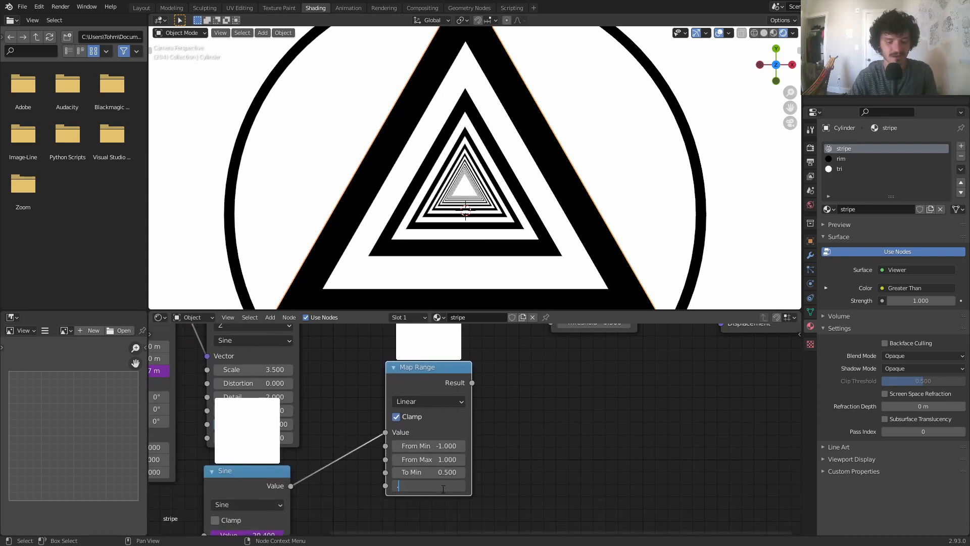
key(Return)
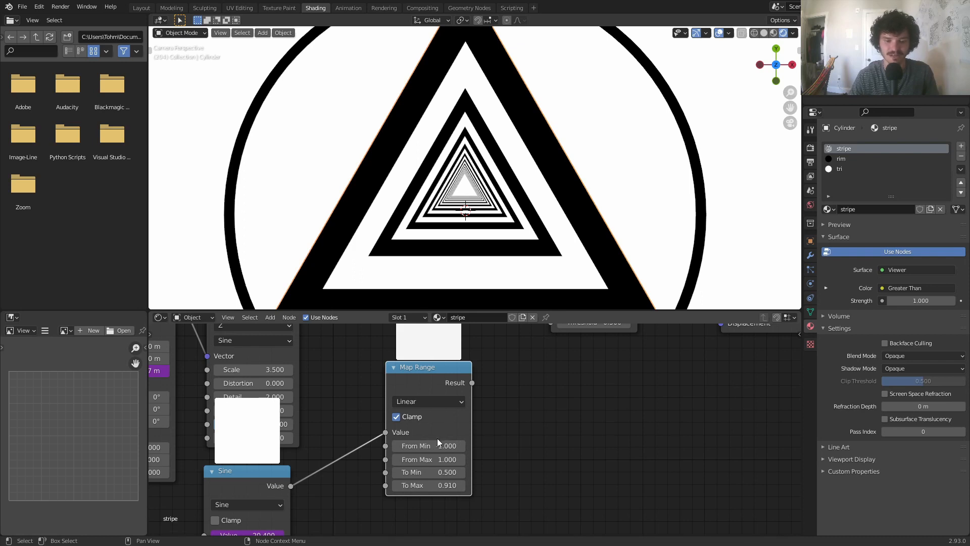
- Connect the Map Range result to the Greater Than threshold and play the animation
middle_drag(475, 420, 439, 481)
drag(436, 443, 514, 383)
middle_drag(558, 383, 517, 440)
key(space)
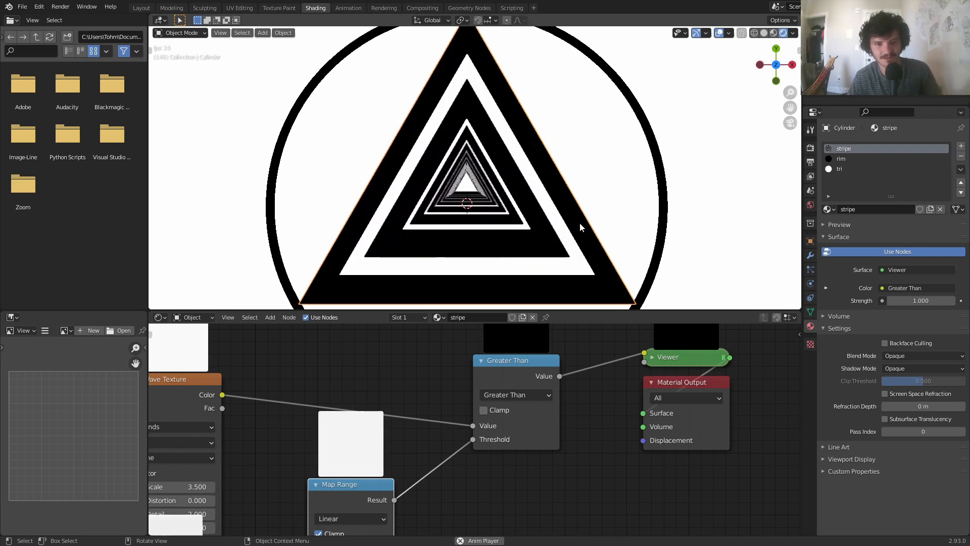
- Lower the Map Range node's To Min to 0.4 while the animation plays
middle_drag(456, 395, 538, 291)
double_click(440, 483)
text(.4)
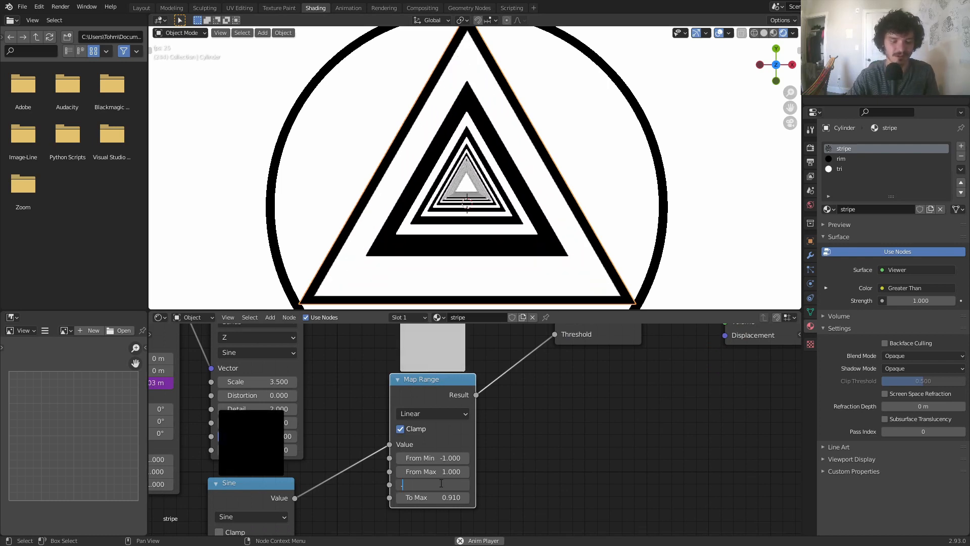
key(Return)
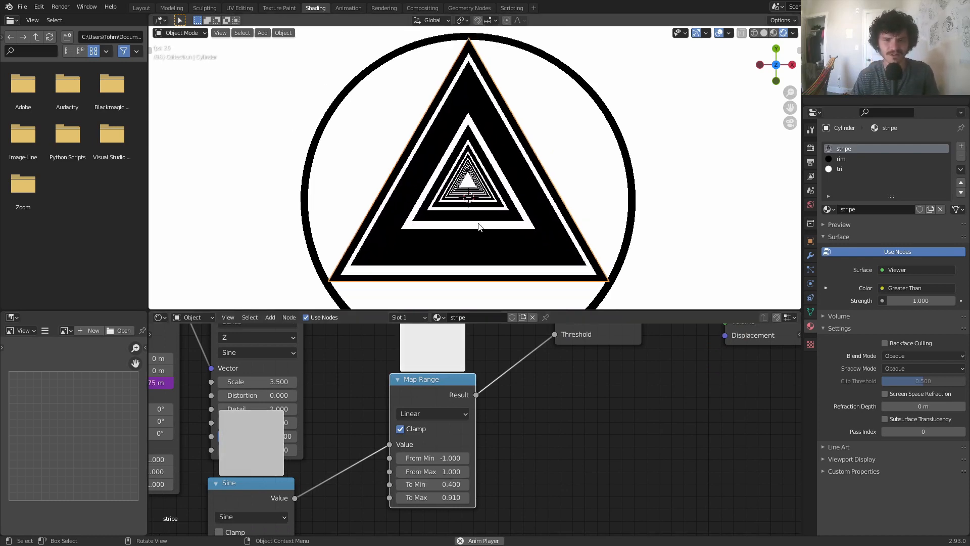
middle_drag(478, 223, 474, 159)
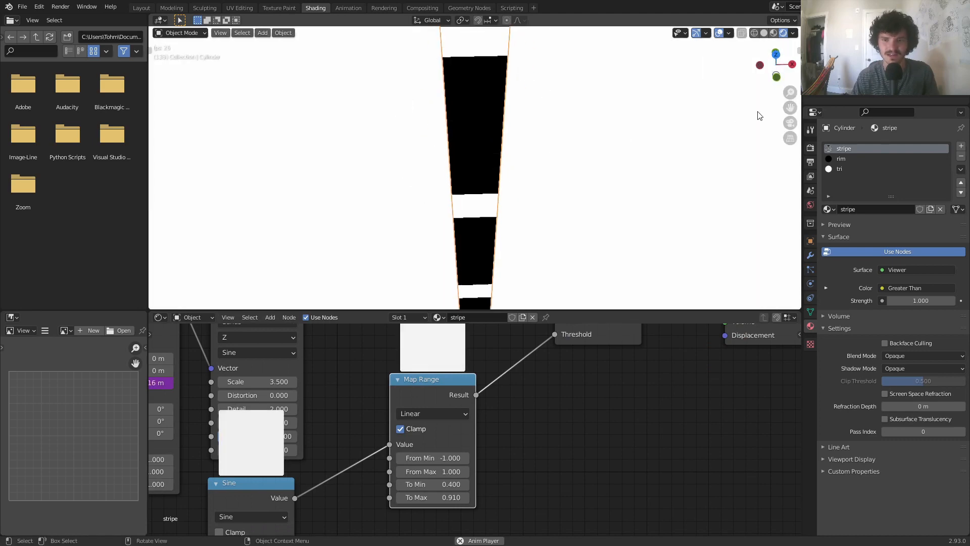
click(791, 122)
scroll(596, 202, up, 3)
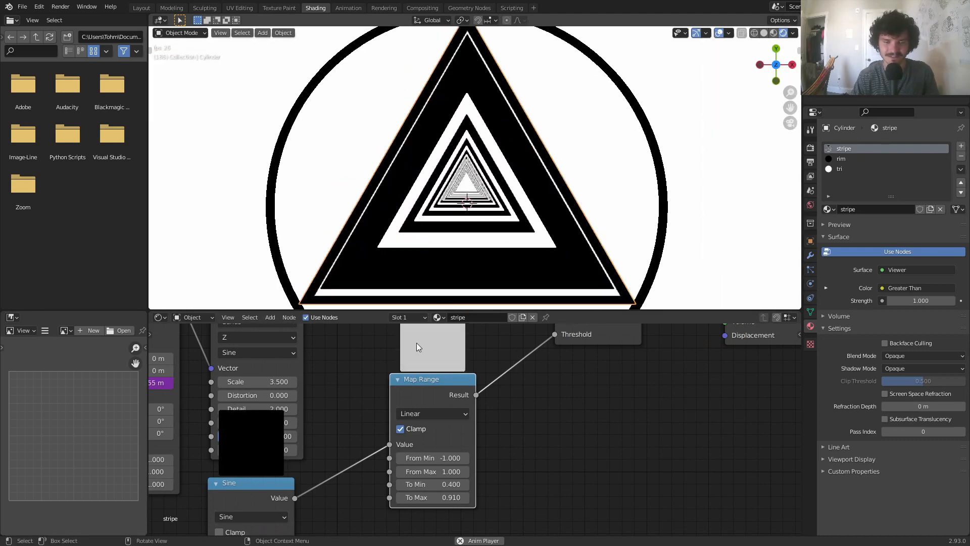
- Try faster driver expressions of frame/5 and frame/2 on the Sine node's value, and restore frame/10
middle_drag(303, 454, 453, 317)
click(404, 411)
text(frame/10)
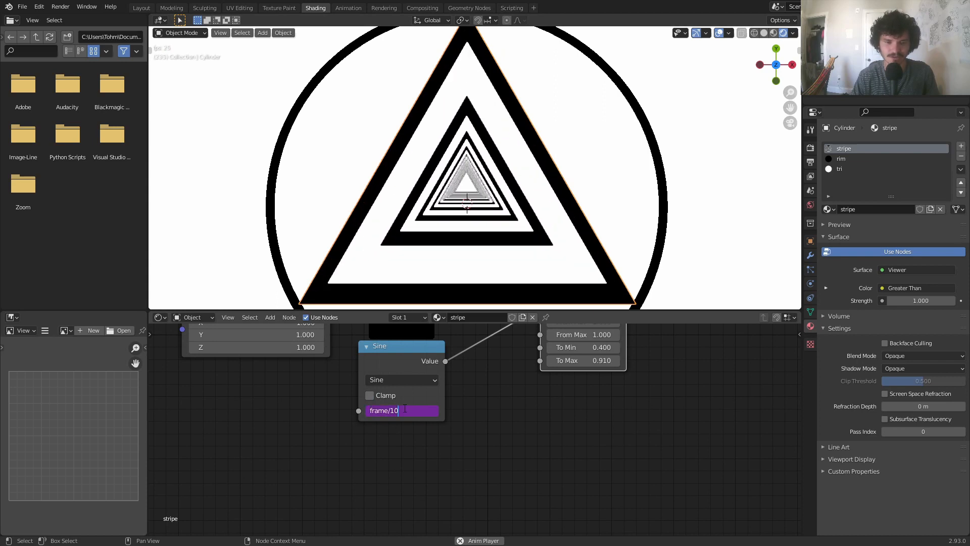
text(5)
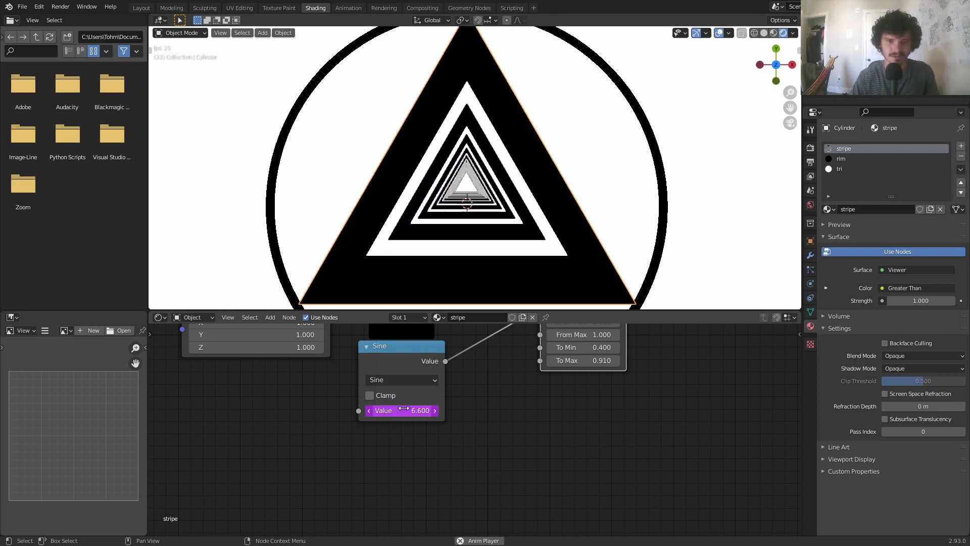
key(Return)
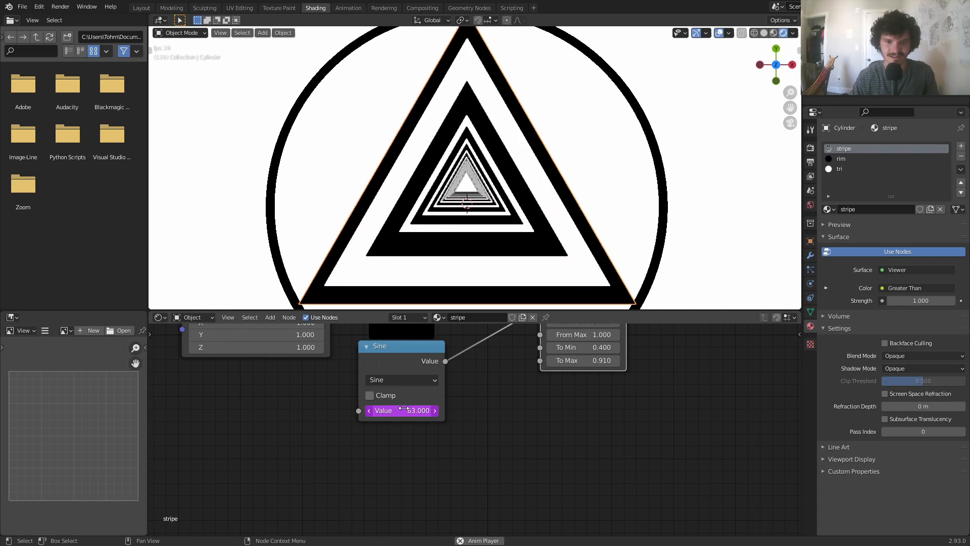
scroll(490, 241, up, 3)
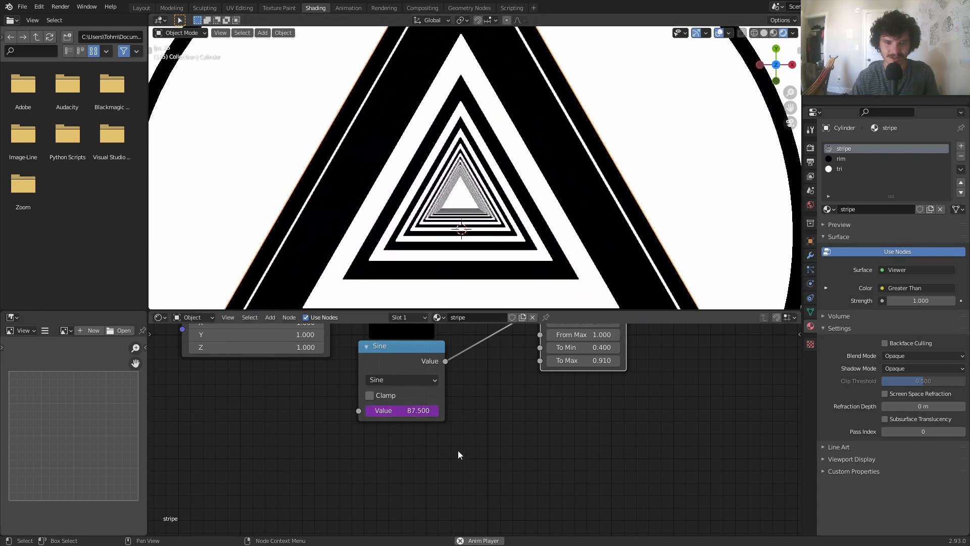
double_click(415, 406)
text(2)
key(Return)
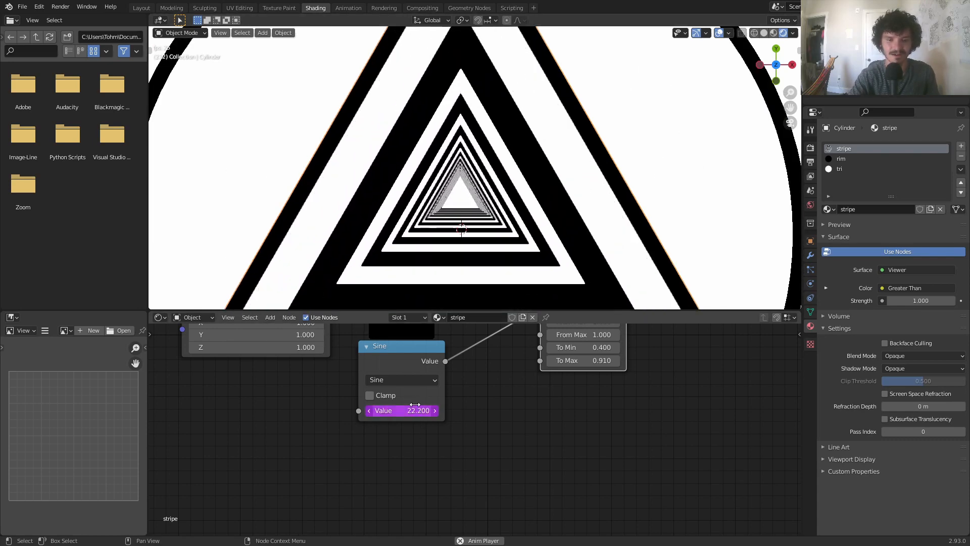
- Try moving the tunnel's far end to the triangle's lower-left corner in Edit Mode, undo the move and return to Object Mode
scroll(514, 131, down, 3)
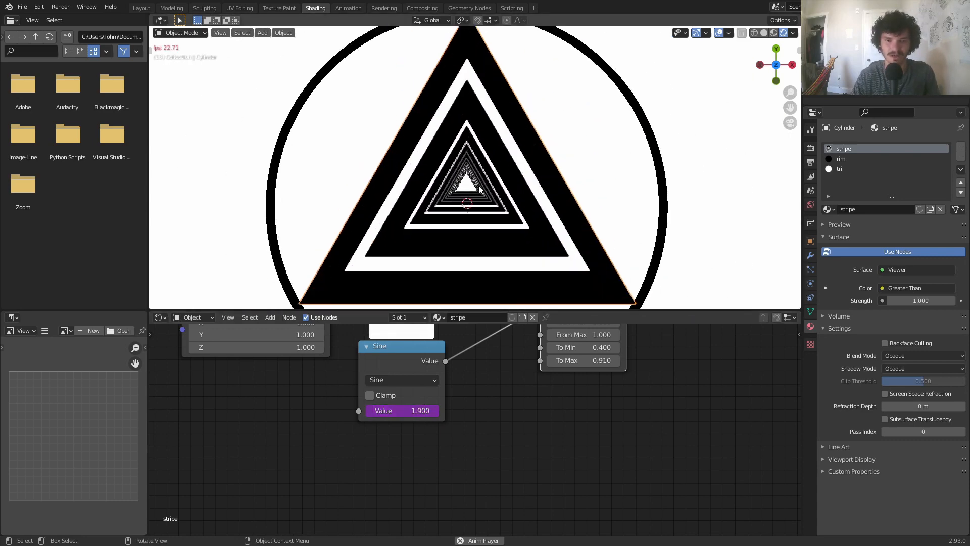
key(Tab)
key(g)
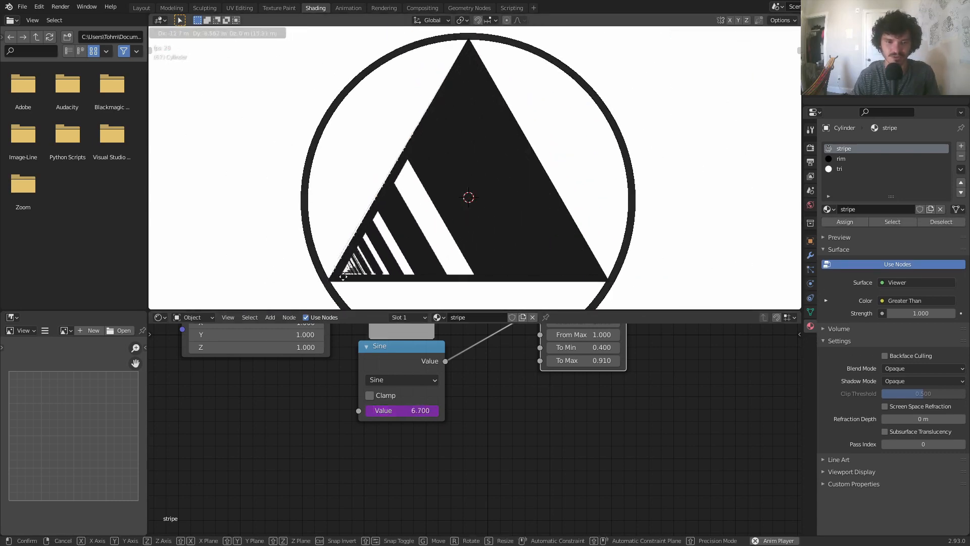
click(348, 275)
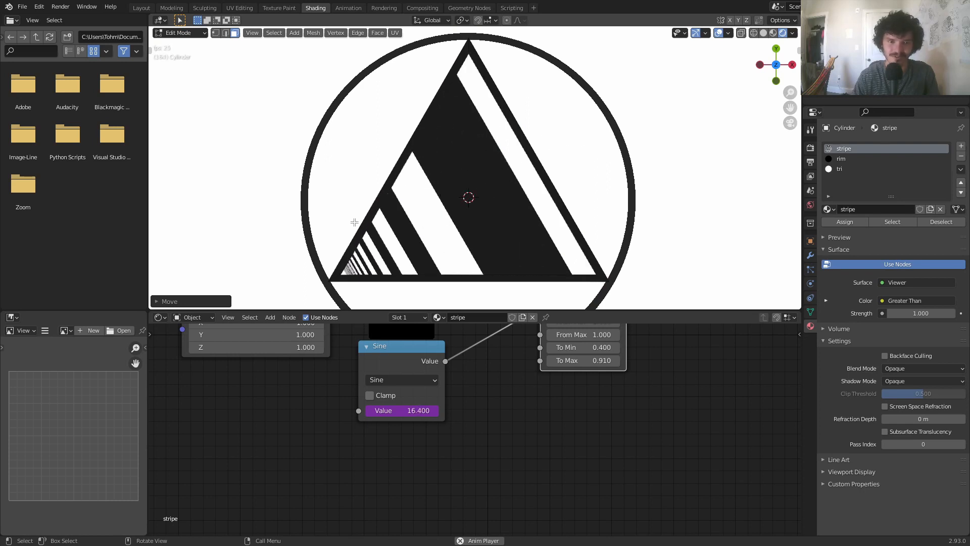
key(ctrl+z)
key(Tab)
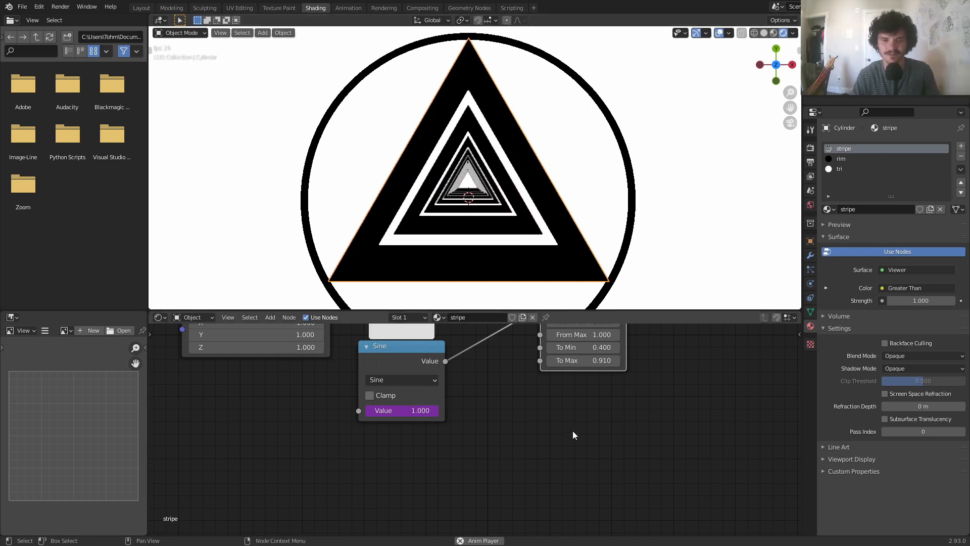
- Save the file and move the Texture Coordinate node well away from the Mapping node to make room between them
middle_drag(533, 368, 517, 491)
key(ctrl+s)
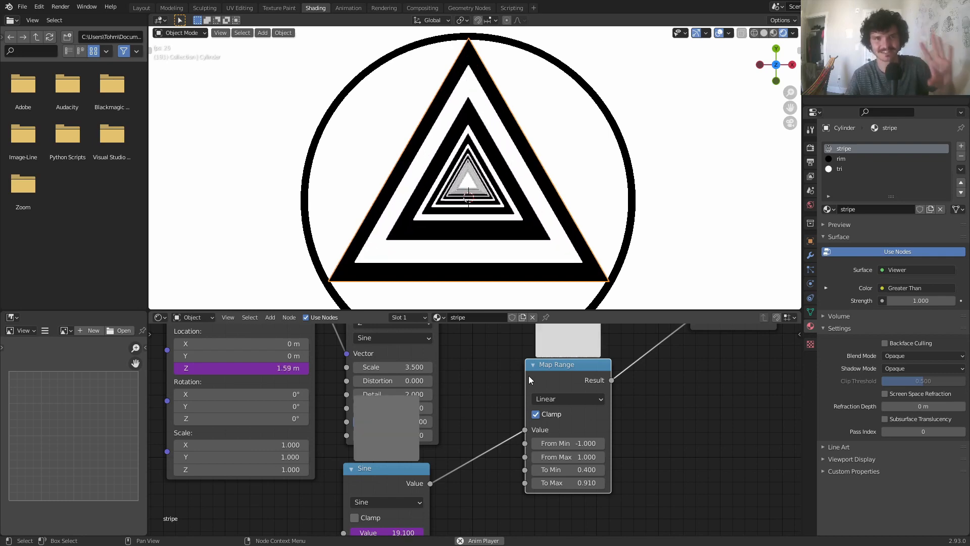
scroll(486, 397, down, 4)
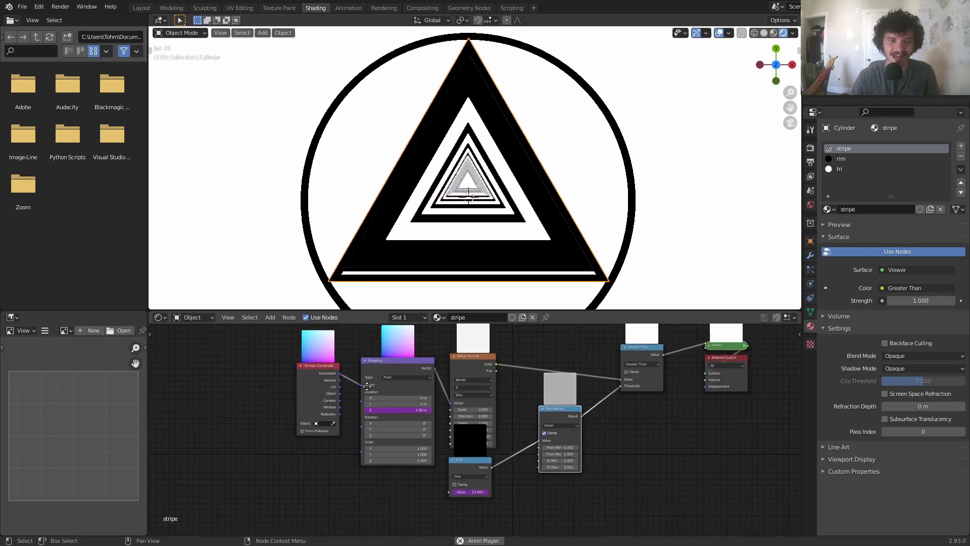
drag(453, 405, 298, 395)
scroll(298, 394, up, 3)
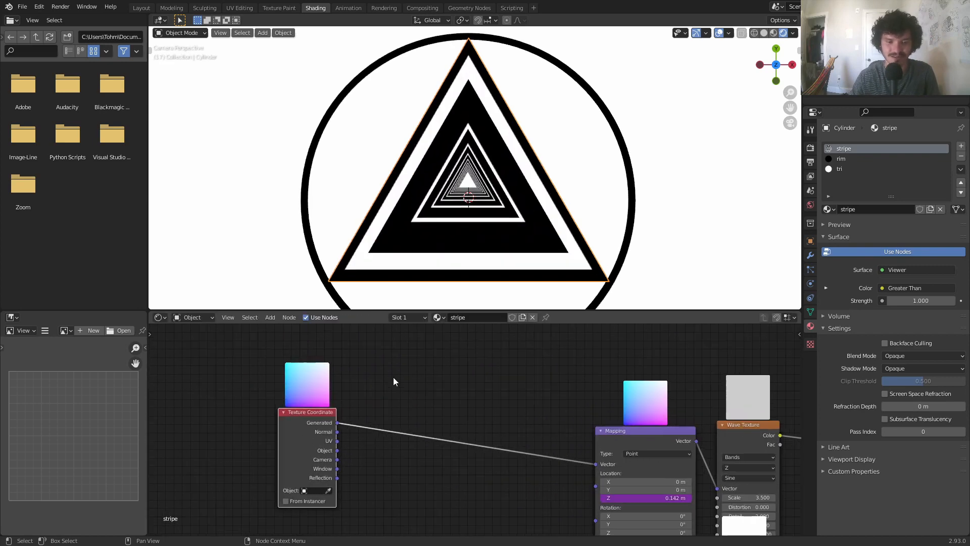
- Add a Separate XYZ node and connect the Texture Coordinate's Generated output to its Vector input
key(shift+a)
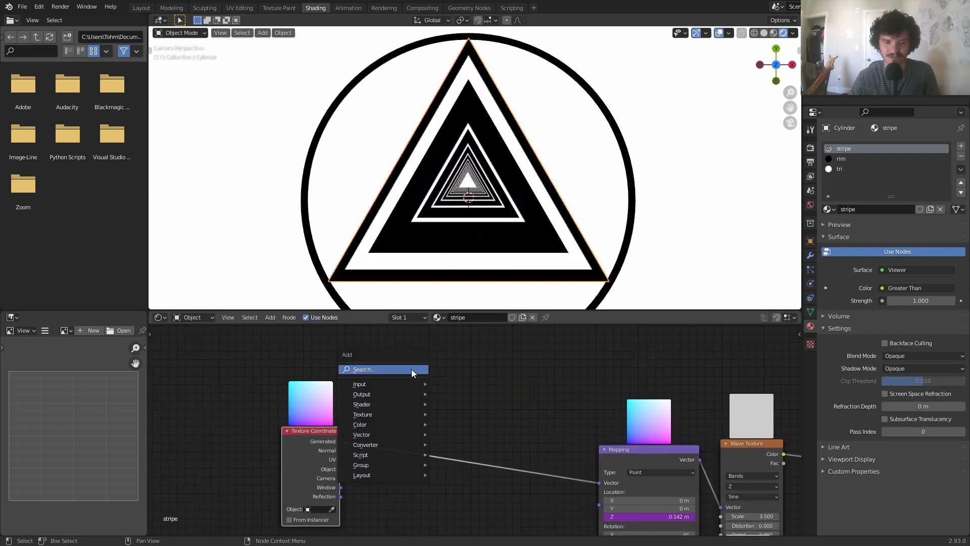
text(se)
drag(341, 441, 401, 411)
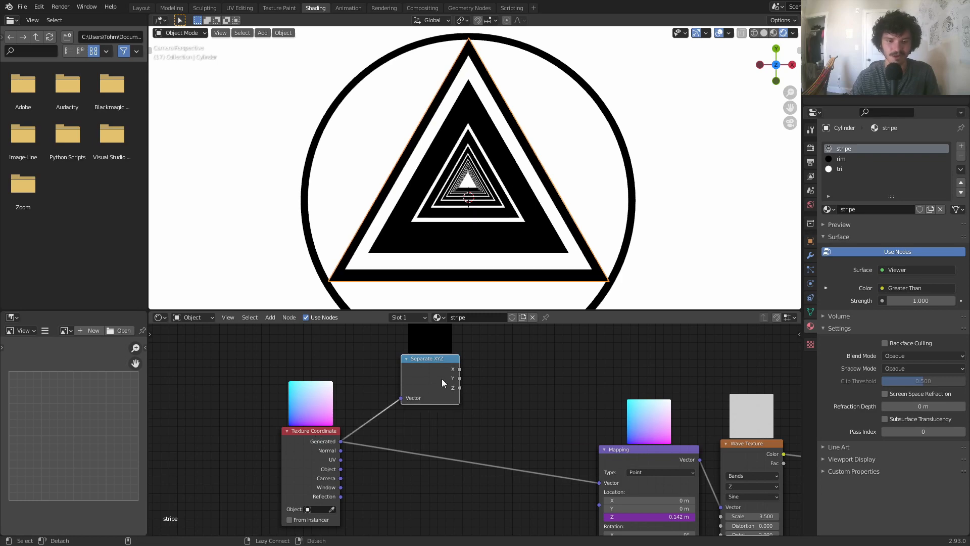
- Preview the Separate XYZ node's outputs through to Z and examine the gradient along the tunnel from outside and through the camera
middle_drag(477, 185, 493, 131)
ctrl+shift+click(438, 363)
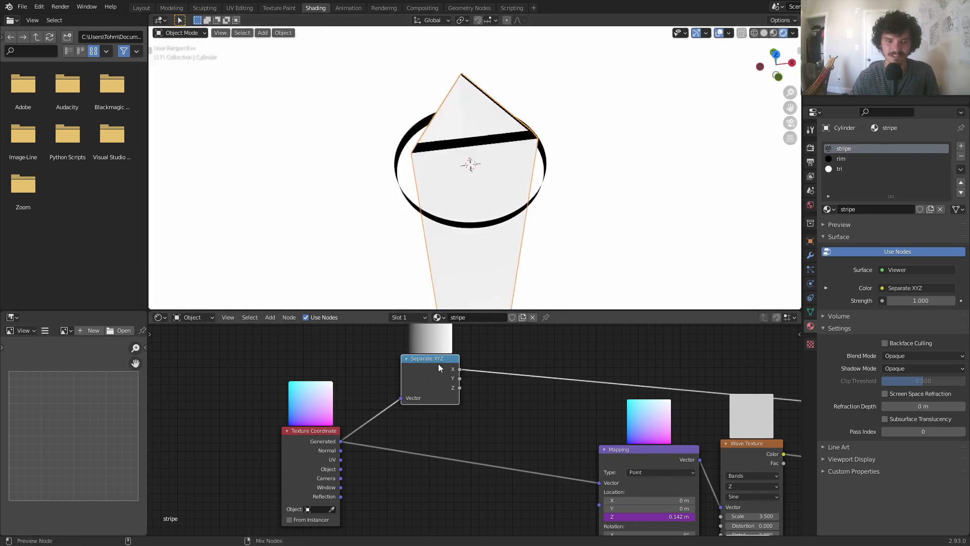
ctrl+shift+click(438, 362)
ctrl+shift+click(438, 361)
scroll(501, 182, down, 5)
scroll(493, 202, down, 2)
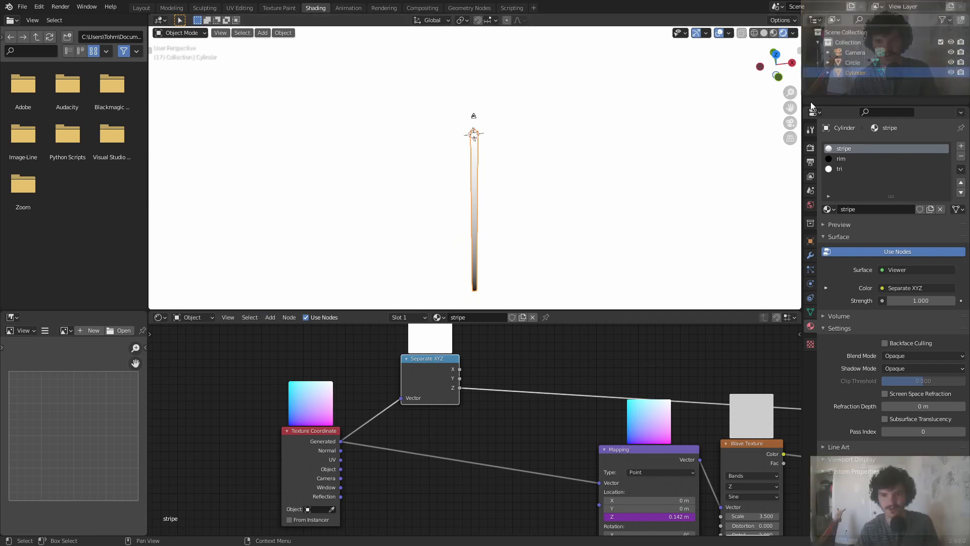
key(KP_0)
scroll(576, 228, up, 4)
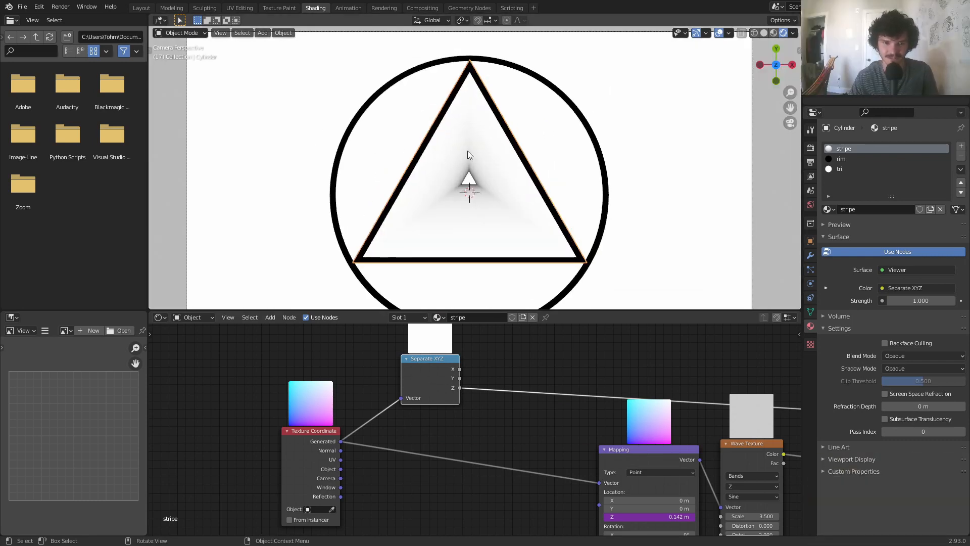
scroll(490, 197, down, 2)
middle_drag(502, 173, 521, 137)
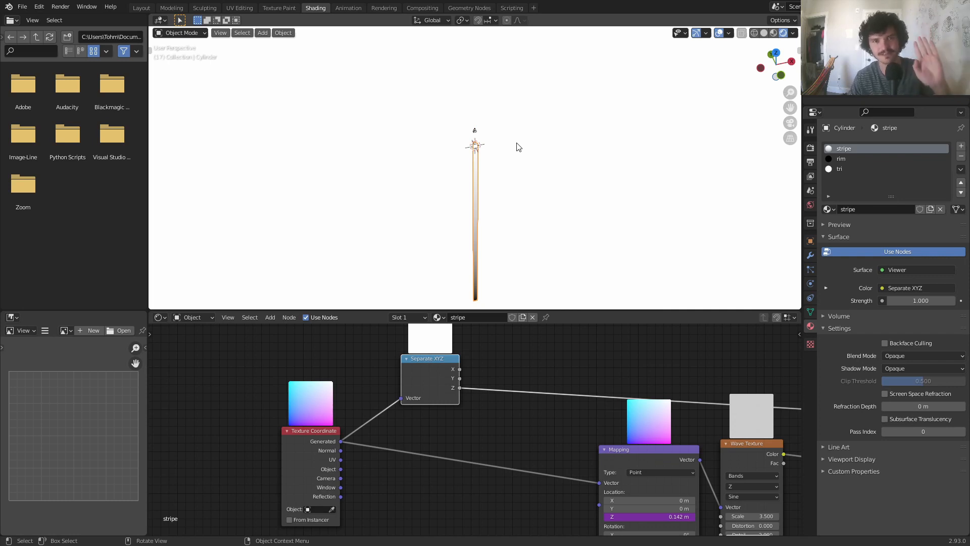
- Insert a Math node on the link from the Separate XYZ Z output and set its operation to Subtract
scroll(482, 377, up, 2)
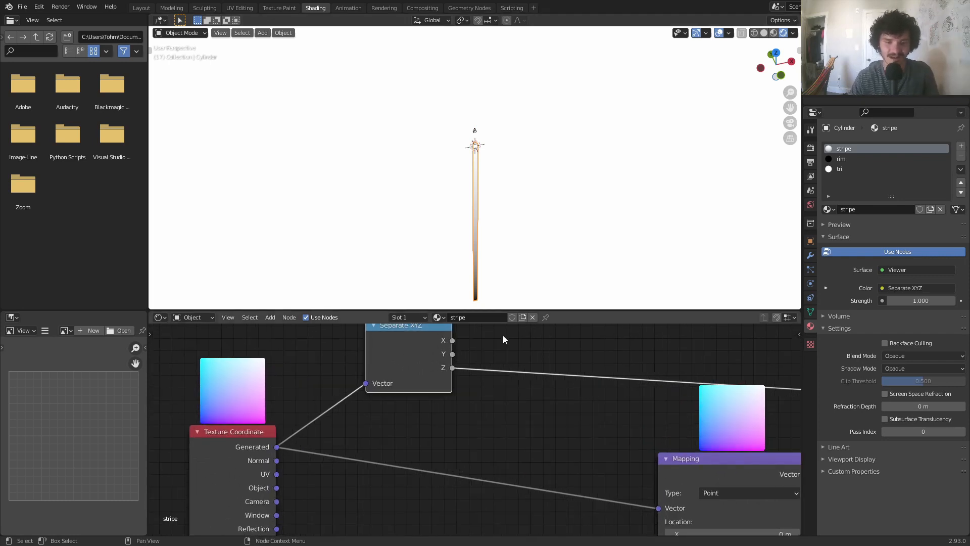
scroll(505, 339, up, 2)
middle_drag(507, 341, 450, 380)
key(shift+a)
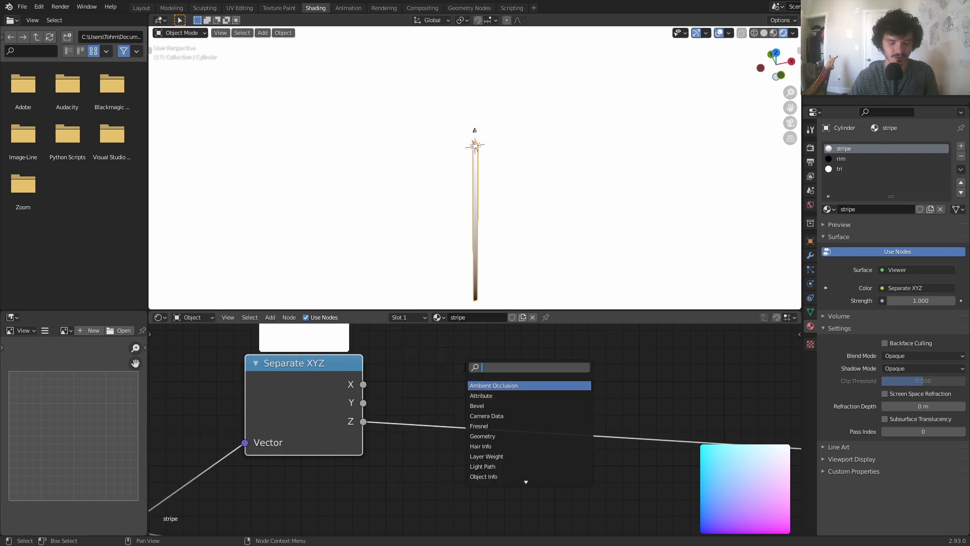
text(math)
click(521, 386)
click(487, 423)
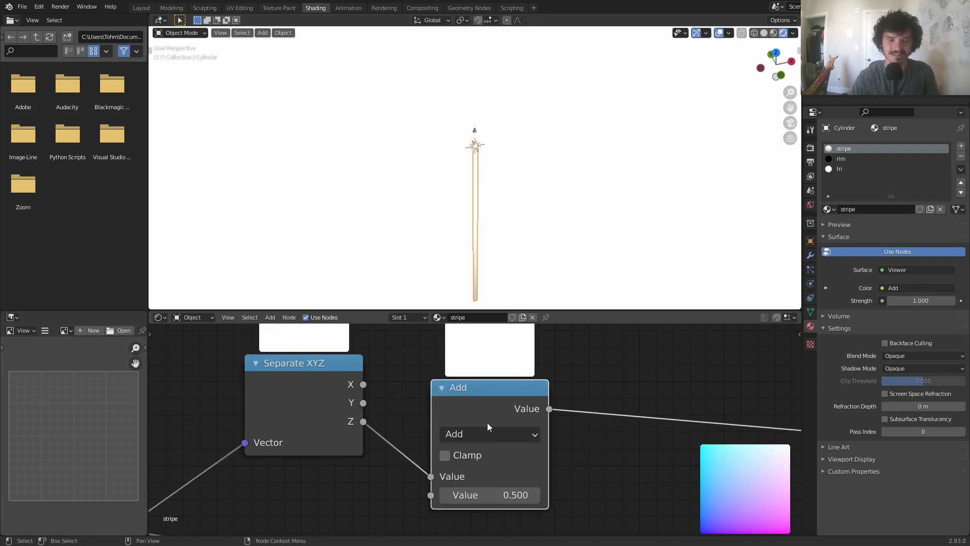
click(488, 433)
key(Down)
key(Return)
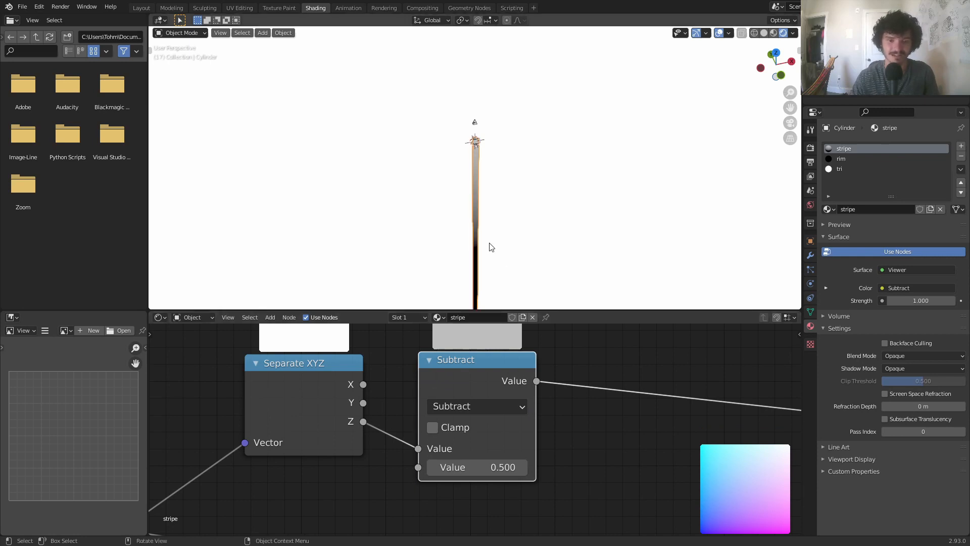
- Try Subtract values such as 0.52 and -0.11 to shift the gradient along the tunnel
mouse_move(475, 467)
mouse_down()
mouse_move(505, 467)
mouse_move(461, 466)
mouse_move(485, 467)
mouse_move(469, 467)
mouse_up()
middle_drag(500, 218, 476, 265)
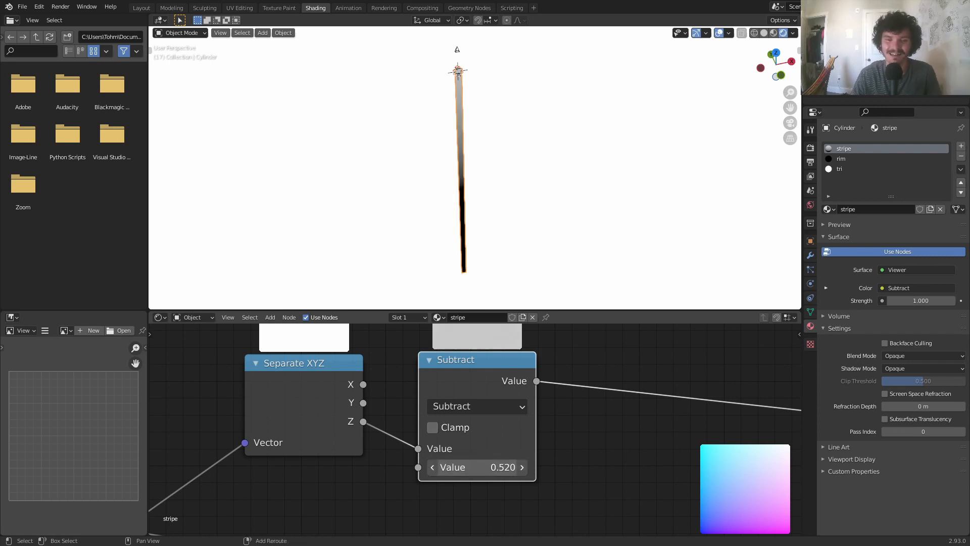
drag(478, 467, 455, 466)
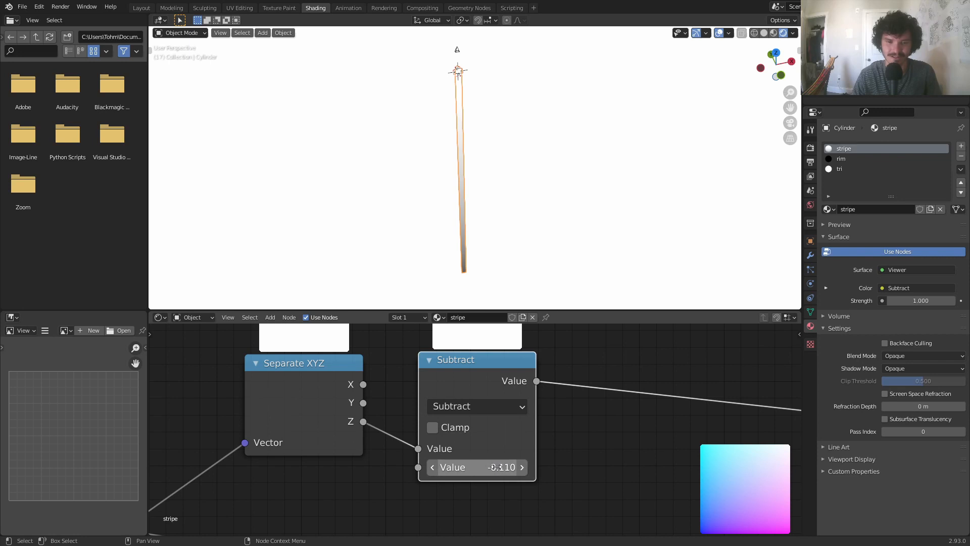
drag(496, 467, 508, 467)
key(ctrl+z)
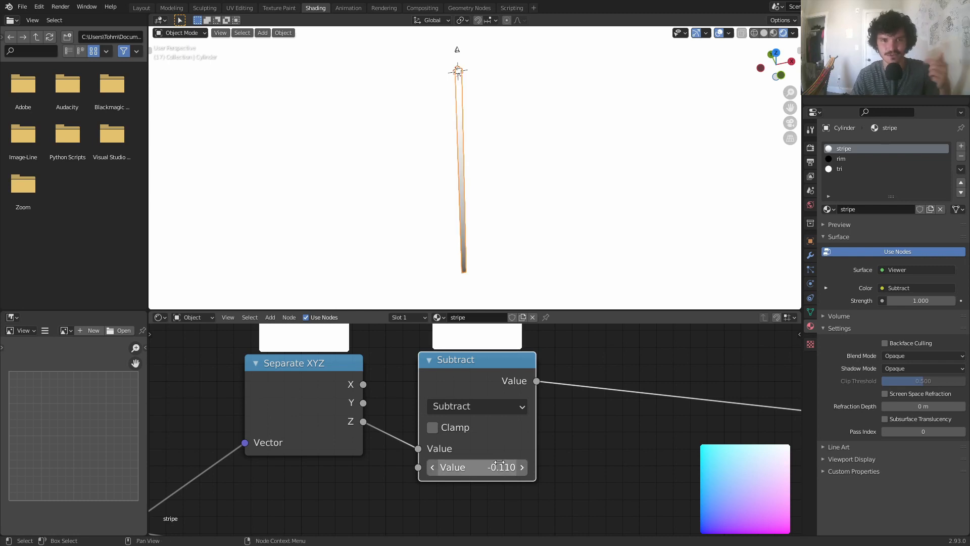
- Duplicate the Subtract node, insert the copy after it on the link to the viewer and set its operation to Fraction
middle_drag(507, 389, 415, 386)
key(shift+d)
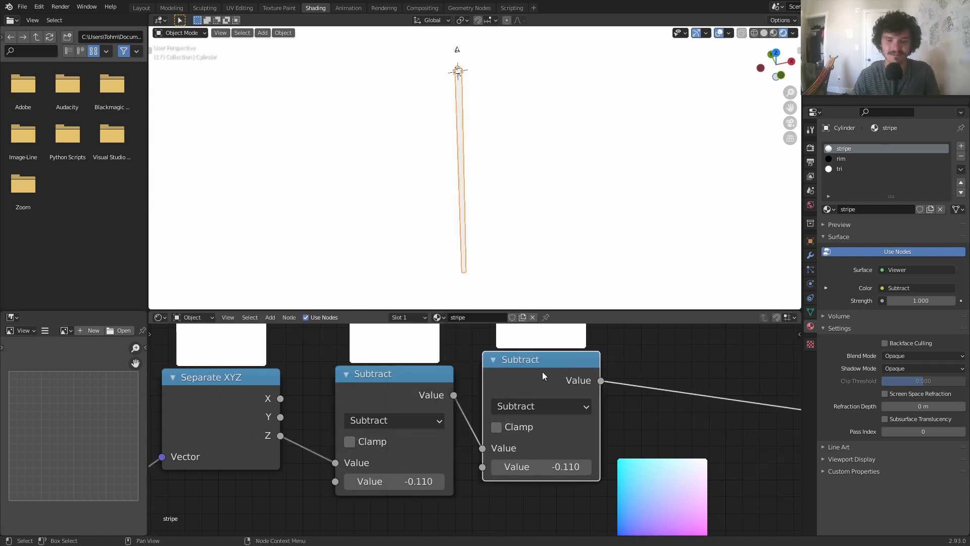
click(568, 407)
click(568, 407)
click(659, 276)
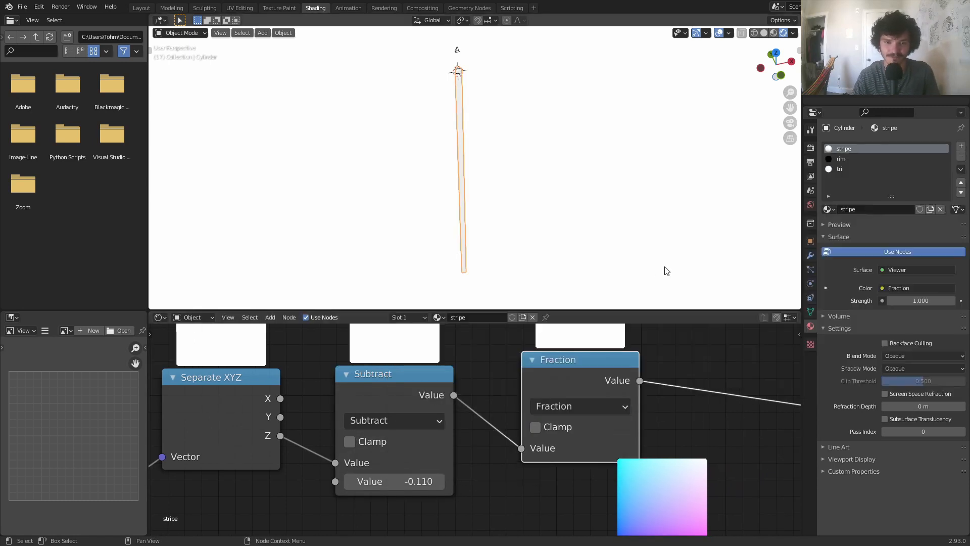
- Drive the Subtract node's value with #frame/30 and play the animation through the camera view
mouse_move(400, 477)
mouse_down()
mouse_move(506, 480)
mouse_move(394, 480)
mouse_move(477, 480)
mouse_move(412, 470)
mouse_up()
key(ctrl+z)
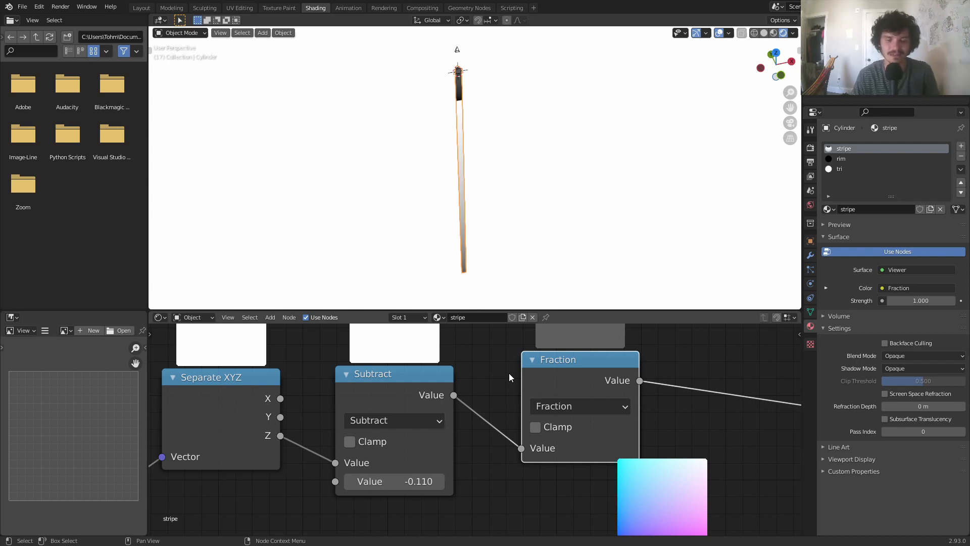
click(402, 481)
text(0.0)
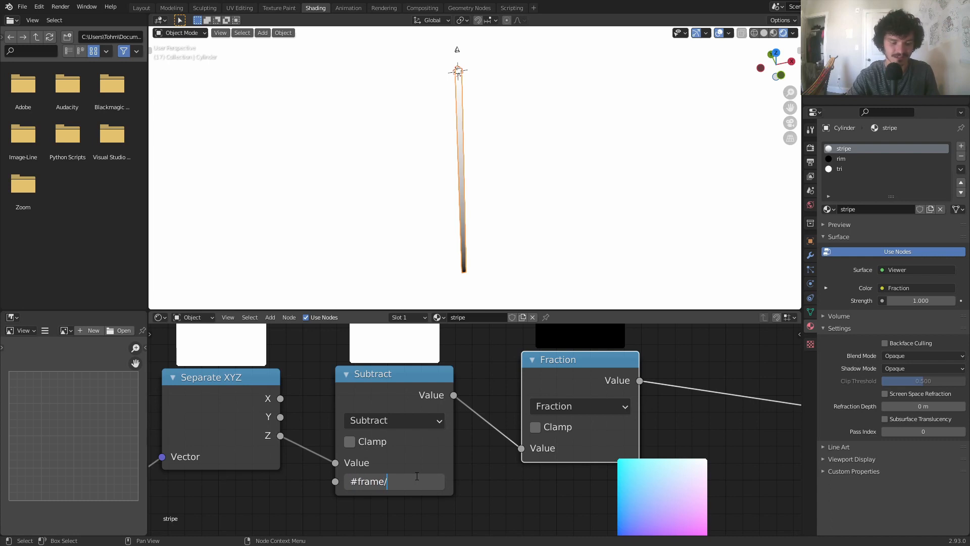
key(Return)
key(space)
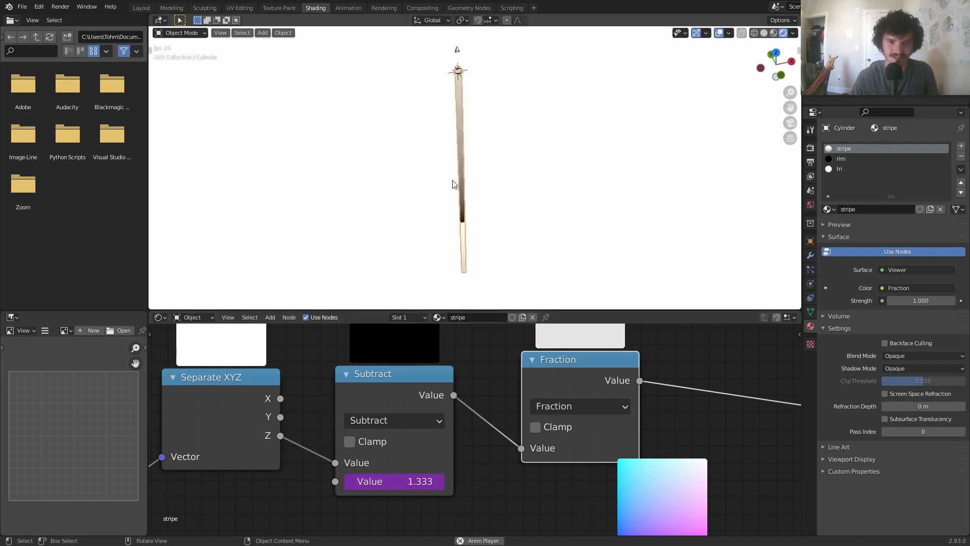
click(790, 123)
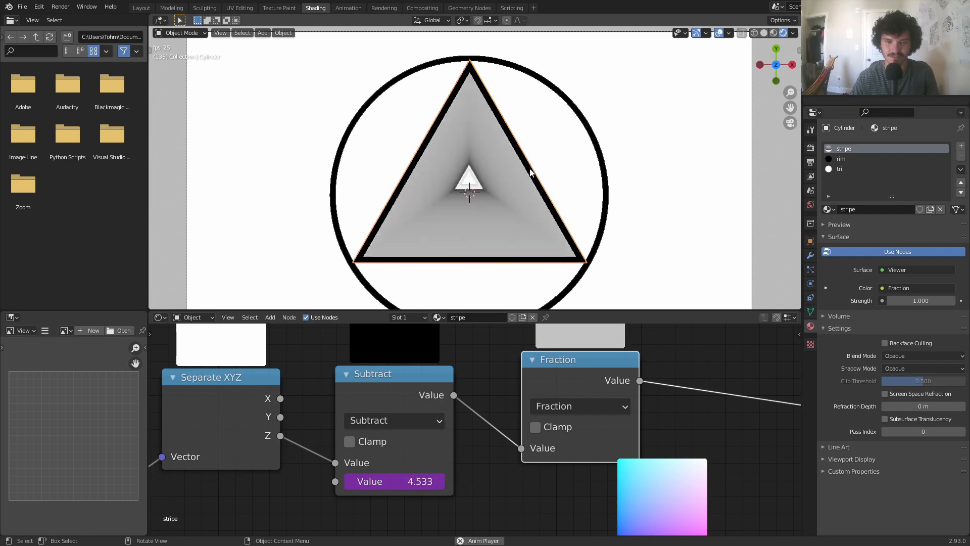
- Reverse the scrolling gradient by changing the Subtract node's driver expression to -frame/30
double_click(379, 476)
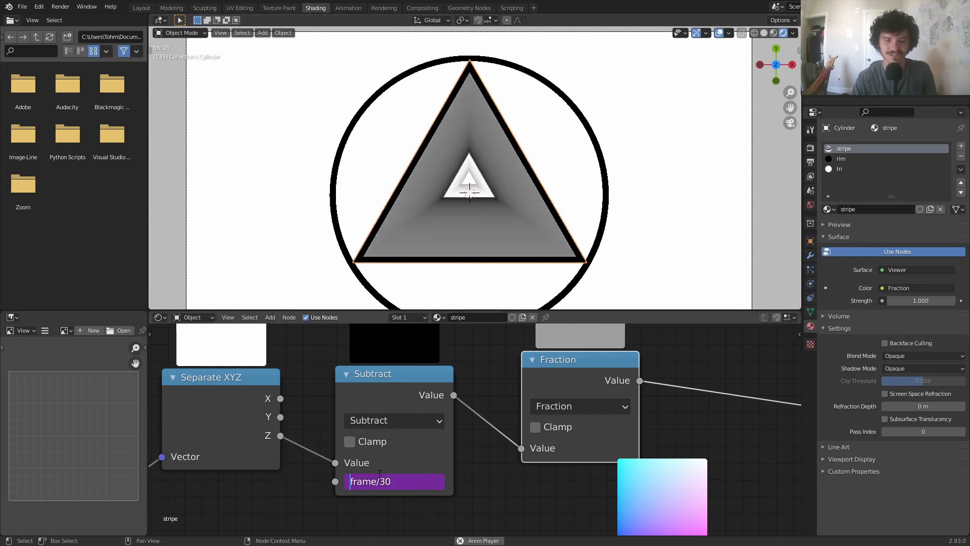
key(Return)
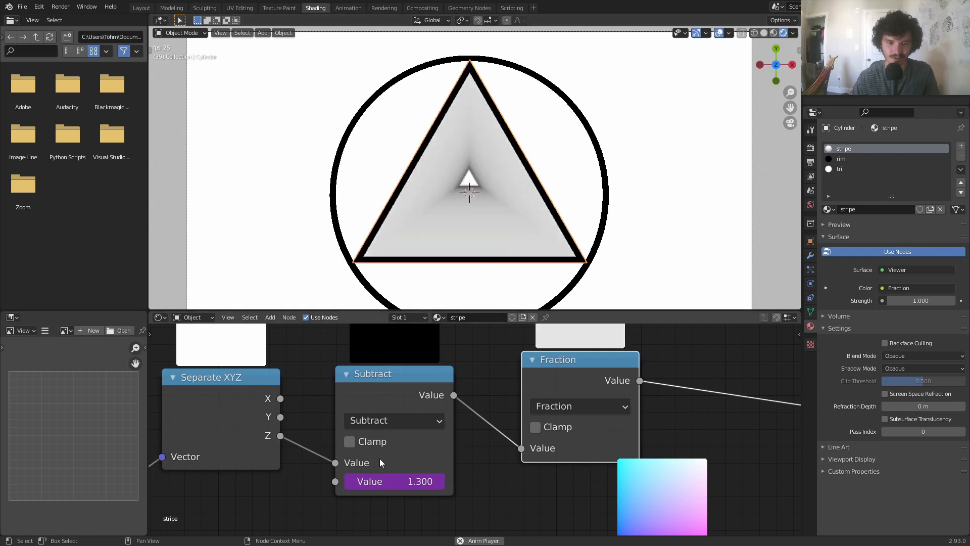
click(384, 478)
key(Left)
text(-)
key(Return)
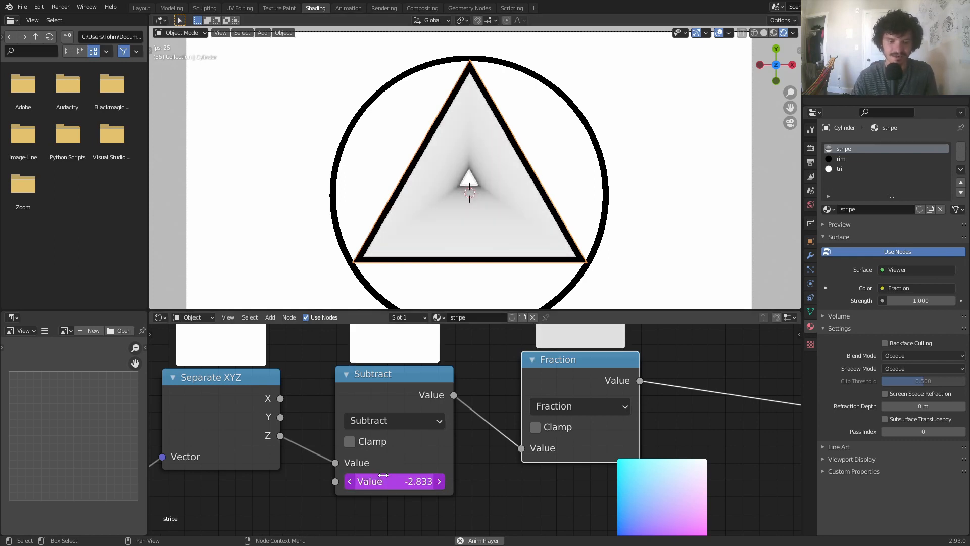
- Slow the Subtract node's driver to -frame/35, stop the playback and save the file
click(394, 481)
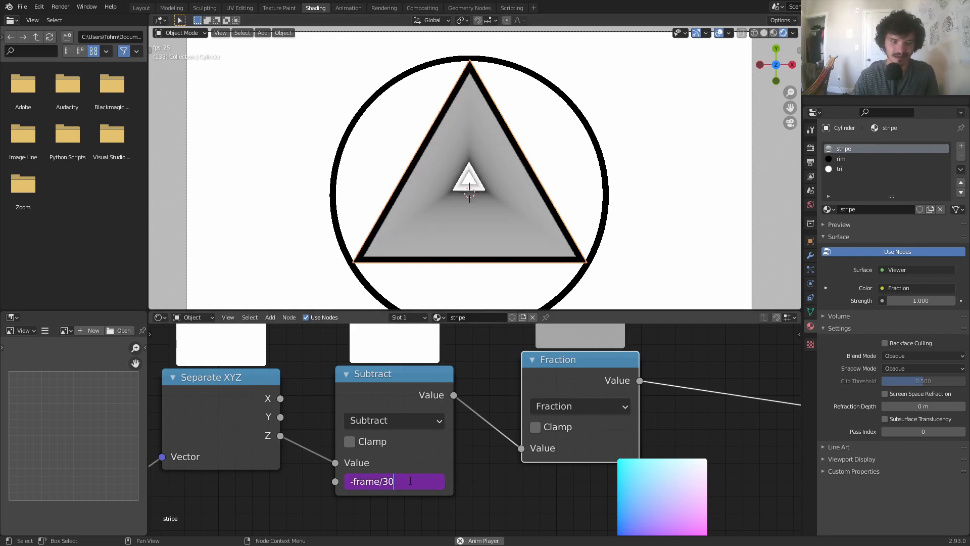
key(BackSpace)
key(Return)
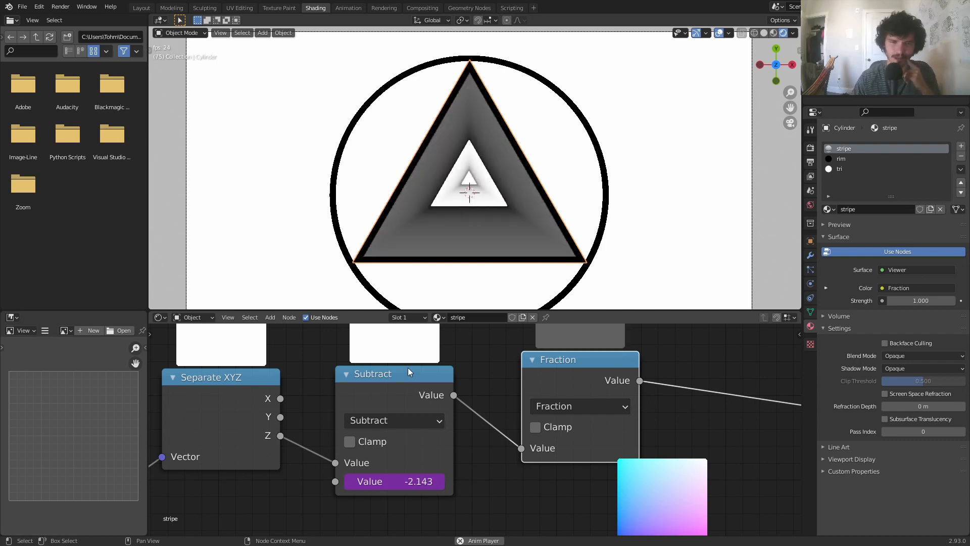
key(space)
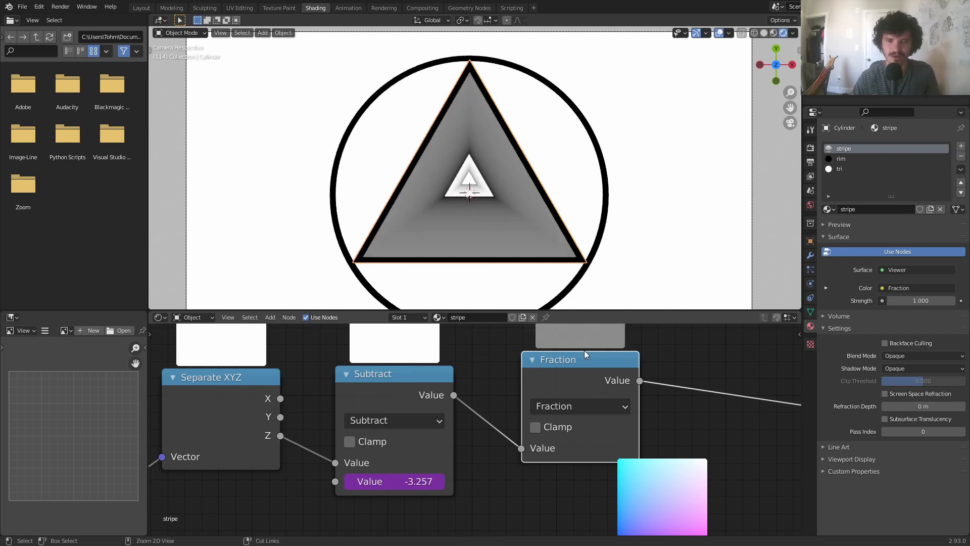
key(ctrl+s)
- Preview the Greater Than node and move the Viewer and Material Output nodes farther away from it
scroll(645, 376, down, 2)
middle_drag(644, 376, 393, 331)
middle_drag(537, 385, 340, 349)
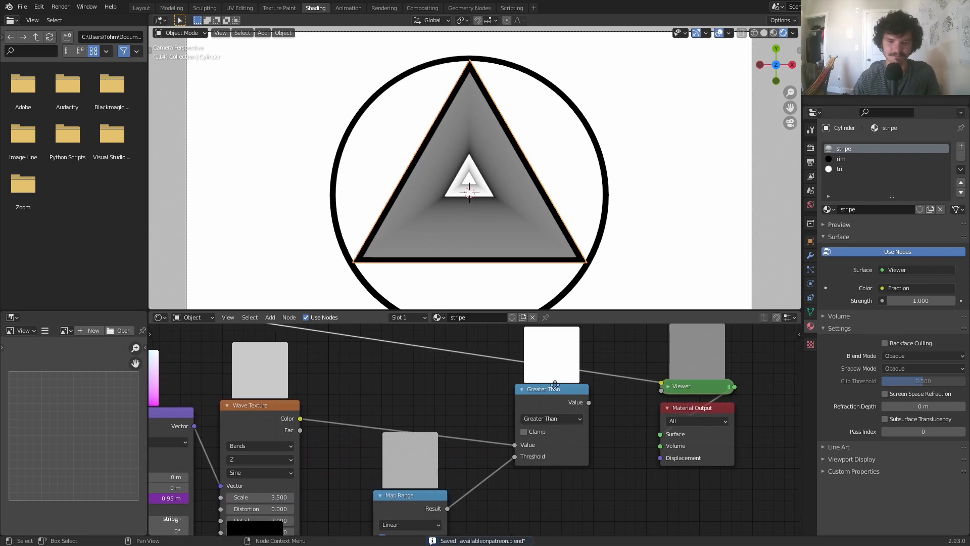
middle_drag(566, 392, 463, 427)
ctrl+shift+click(463, 427)
drag(681, 465, 578, 409)
key(g)
click(749, 399)
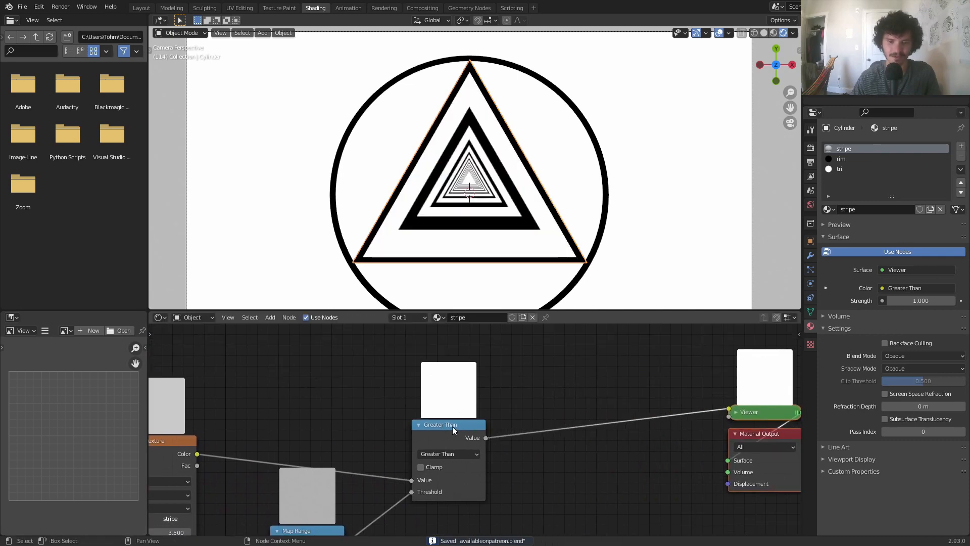
- Duplicate the Greater Than node and place the copy on the link between the original and the Viewer
click(453, 426)
key(shift+d)
click(614, 396)
middle_drag(327, 394, 526, 420)
scroll(526, 419, down, 2)
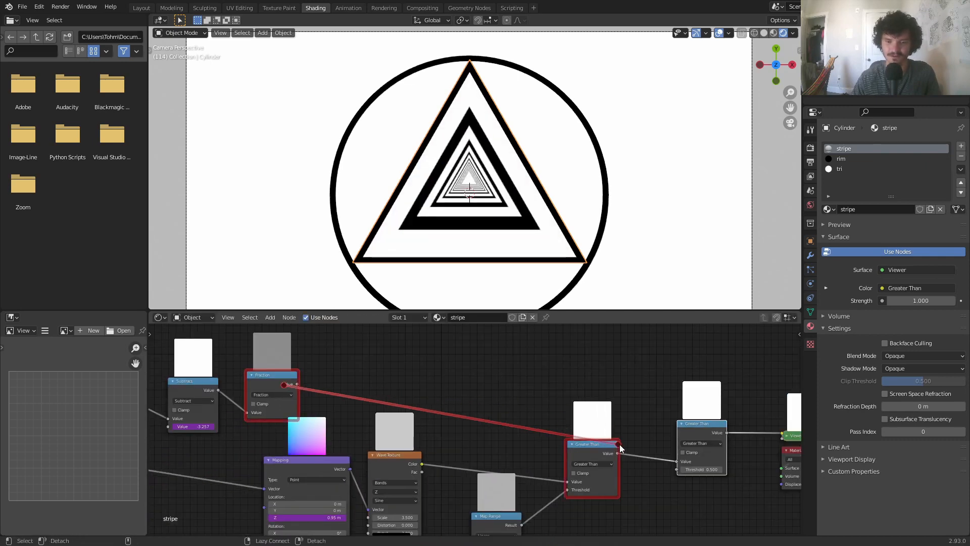
- Link the Fraction node's value into the duplicated math node's second input, then play the animation with that node set to Multiply
alt+right_drag(619, 444, 702, 454)
middle_drag(671, 420, 456, 406)
scroll(483, 430, up, 4)
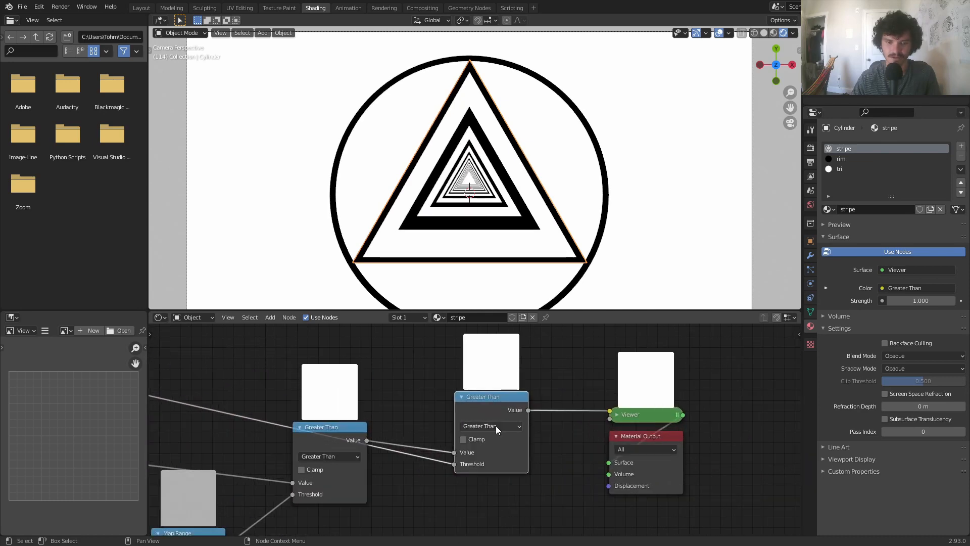
click(493, 425)
key(m)
key(space)
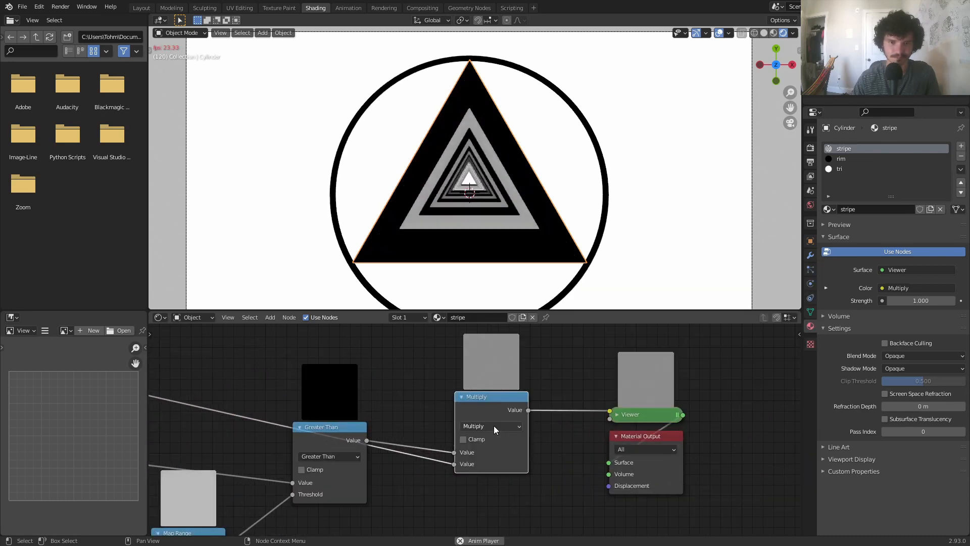
scroll(529, 211, up, 2)
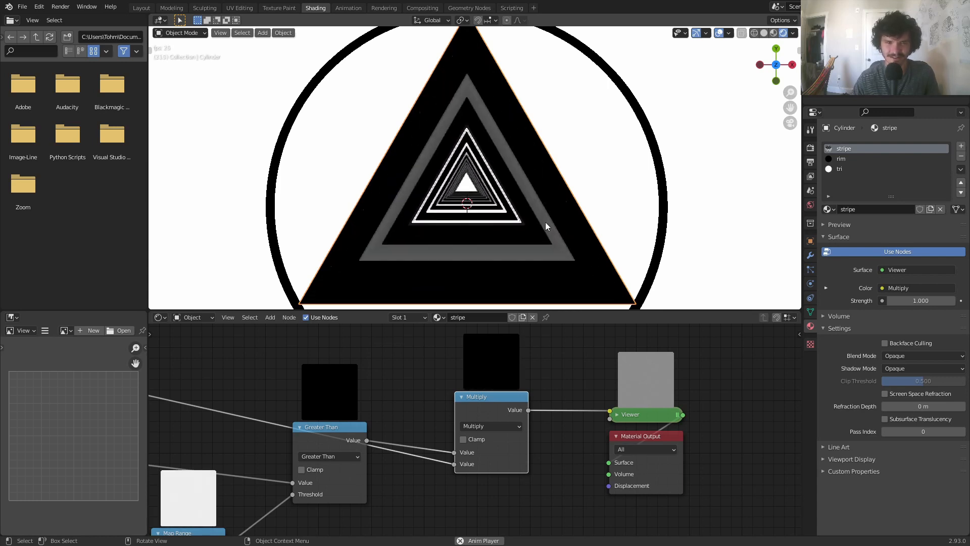
- Undo the Multiply attempt and try the Add and Subtract operations on the combining node during playback
key(space)
key(ctrl+z)
key(ctrl+z)
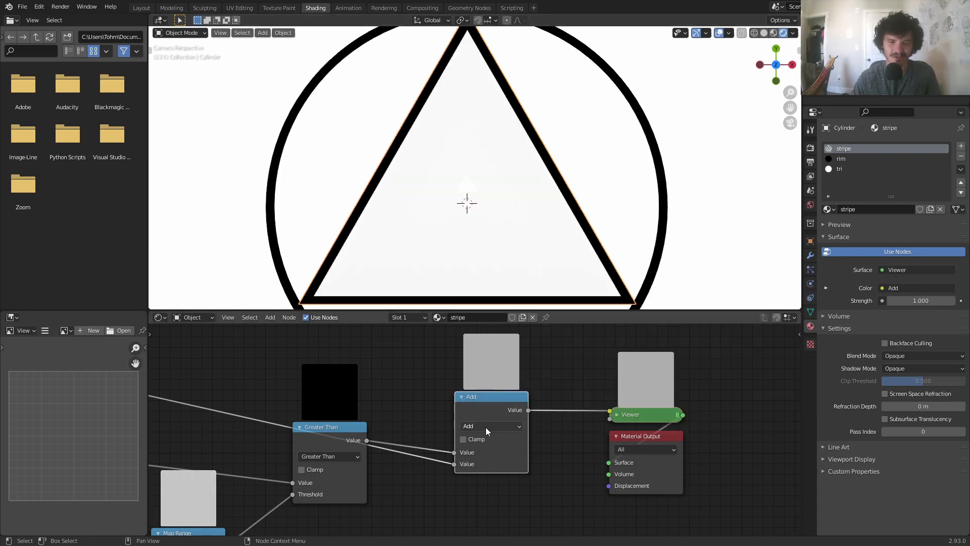
key(space)
click(484, 425)
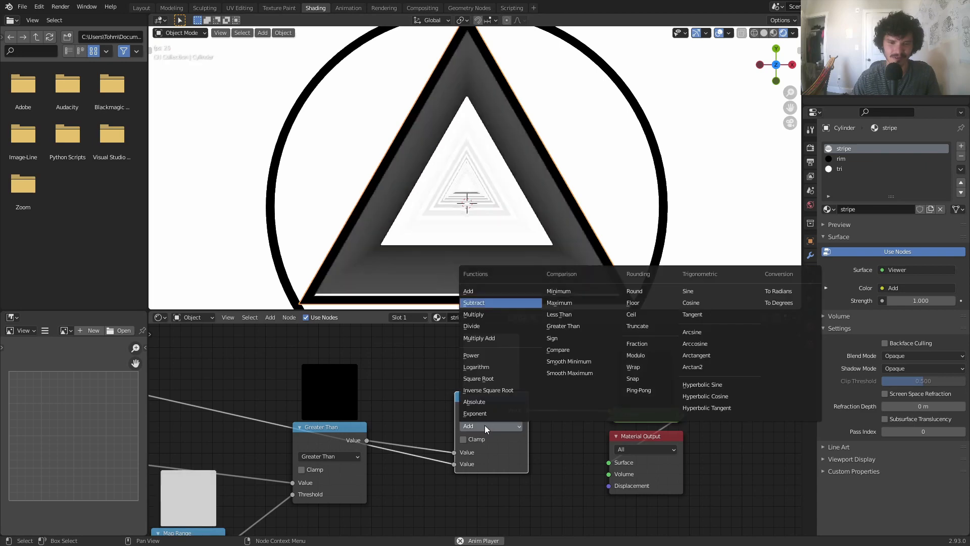
click(484, 426)
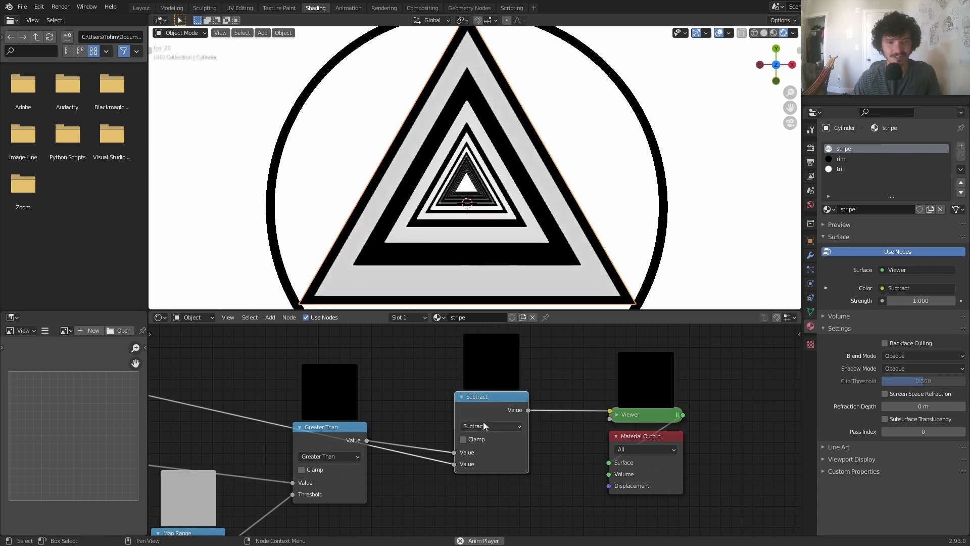
- Undo the trial operation changes and delete the duplicated math node while keeping the Greater Than node linked to the Viewer
key(space)
key(ctrl+z)
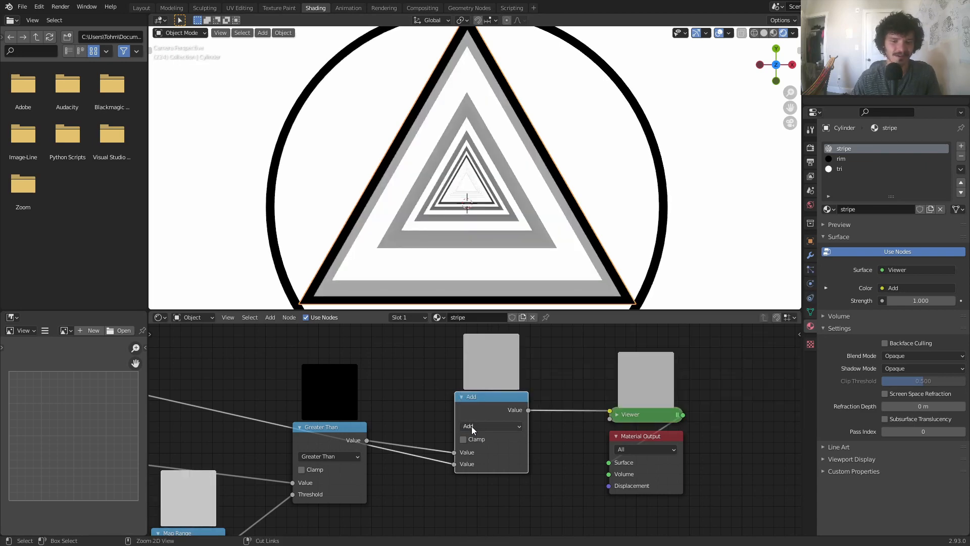
key(ctrl+z)
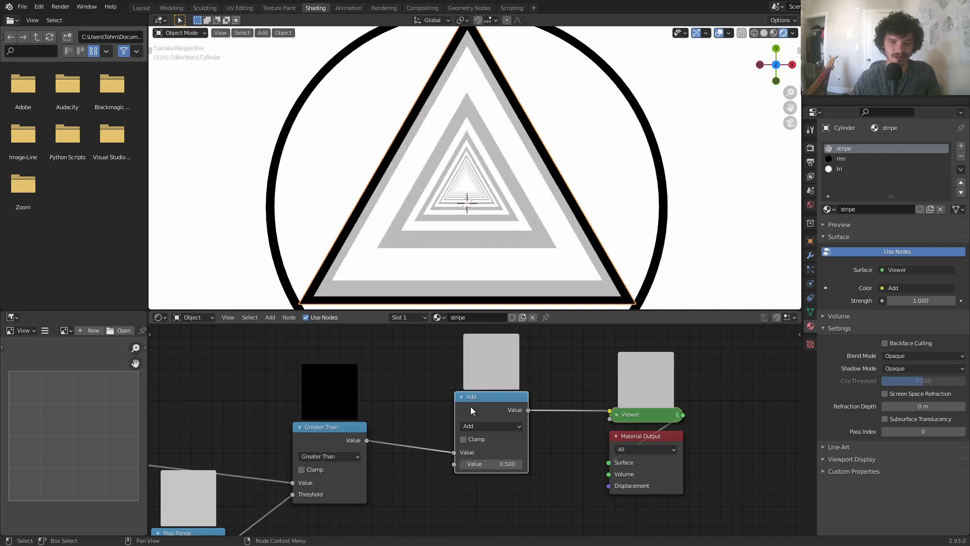
key(ctrl+x)
- Move the Fraction node up, away from the Mapping node, and preview its gradient along the side of the tunnel
middle_drag(272, 414, 460, 427)
scroll(461, 427, down, 5)
middle_drag(379, 394, 512, 418)
scroll(385, 417, up, 2)
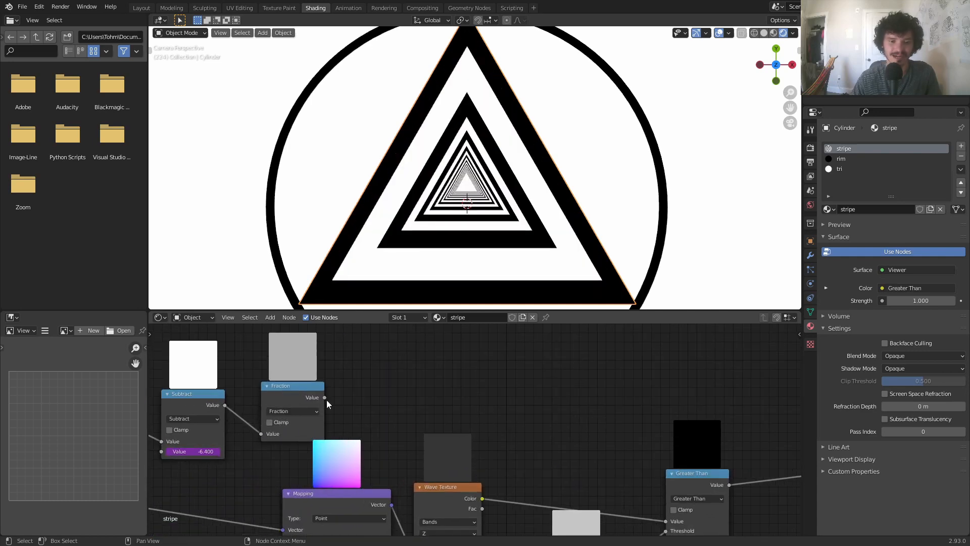
drag(326, 399, 320, 362)
ctrl+shift+click(320, 361)
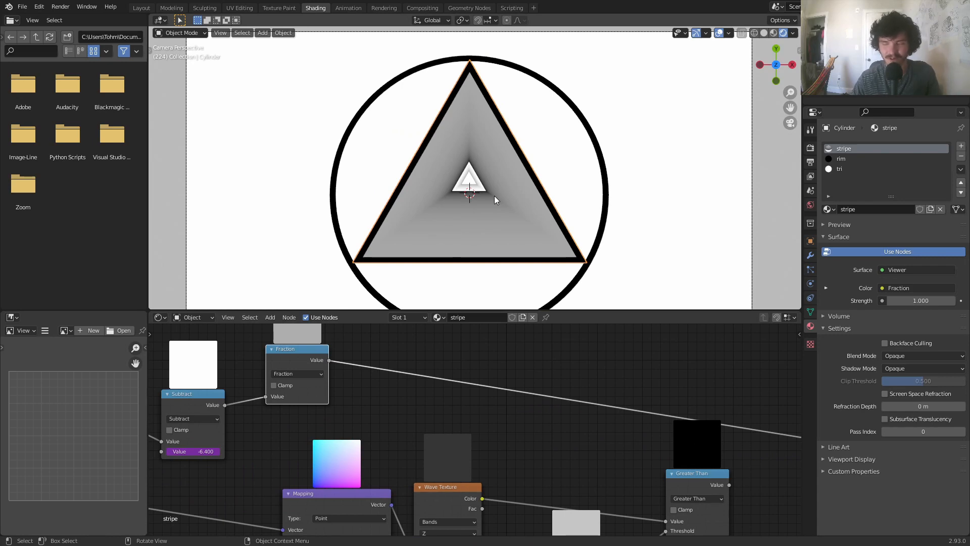
scroll(494, 196, up, 5)
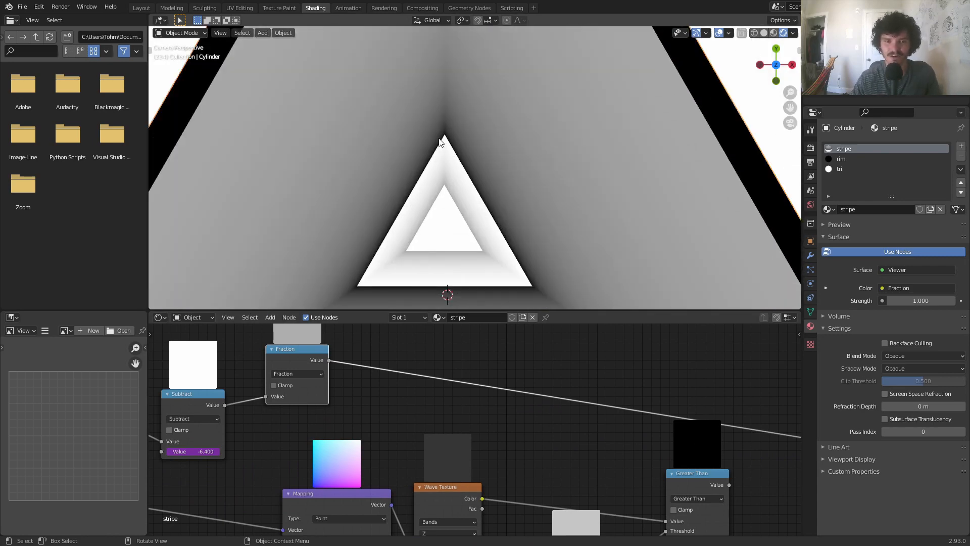
middle_drag(384, 211, 434, 131)
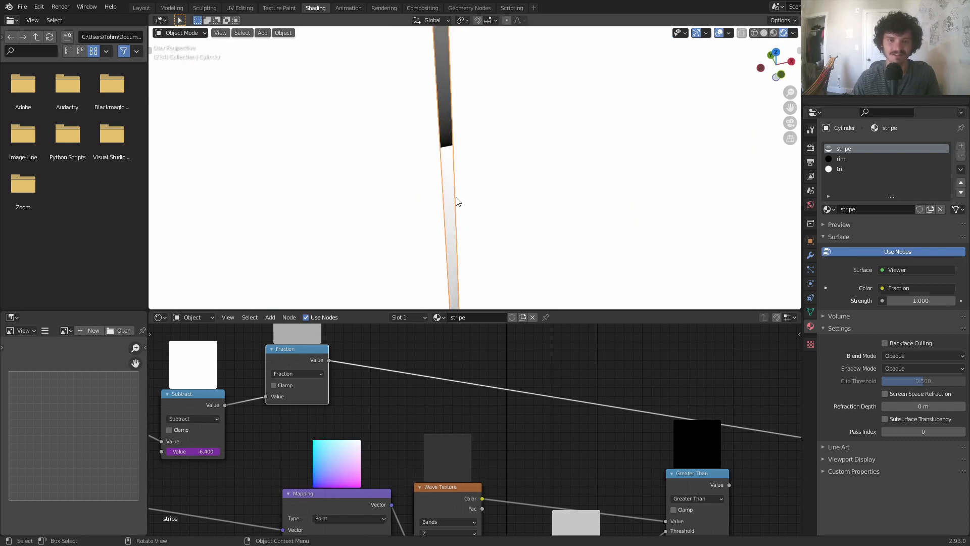
- Add a ColorRamp node on the link between the Fraction node and the Viewer
middle_drag(410, 387, 449, 423)
key(shift+a)
click(434, 360)
text(c)
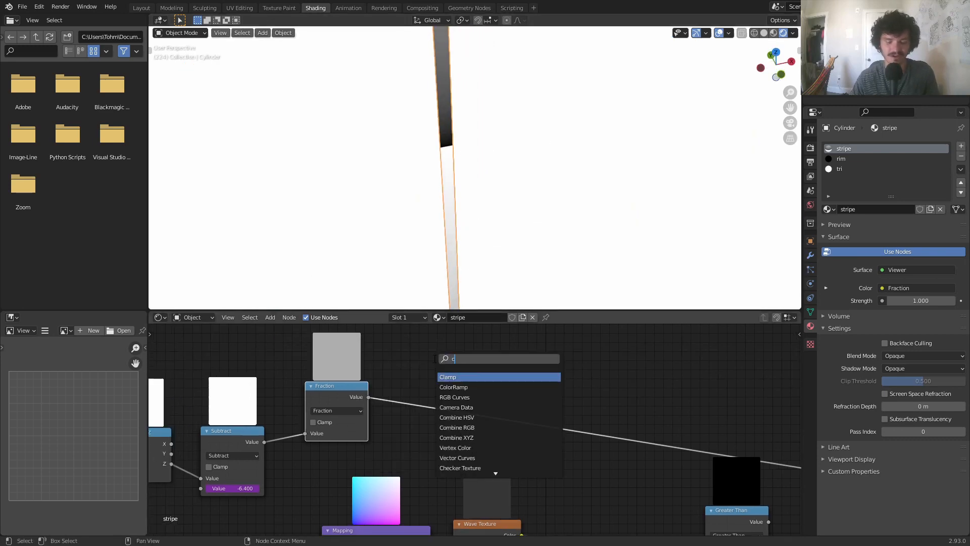
text(olo)
click(457, 378)
click(479, 378)
drag(468, 348, 492, 333)
- Set the ColorRamp's end stop at position 1.000 to black
scroll(457, 360, up, 5)
middle_drag(457, 361, 501, 440)
scroll(474, 160, up, 4)
shift+middle_drag(453, 153, 467, 209)
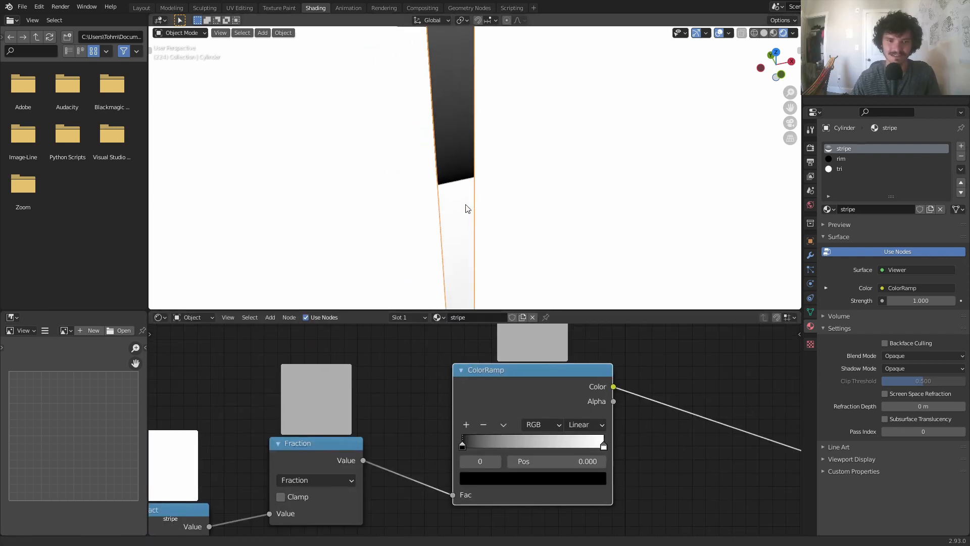
scroll(460, 202, up, 3)
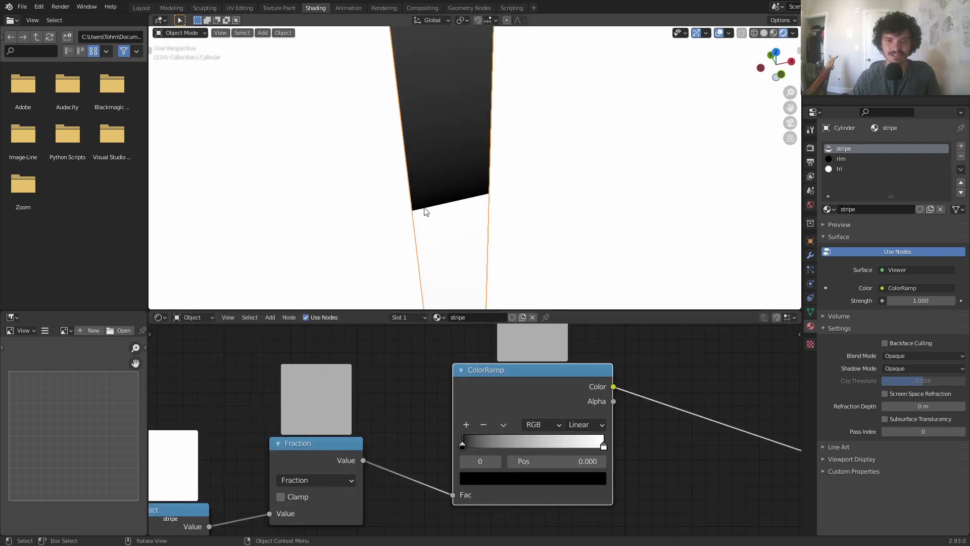
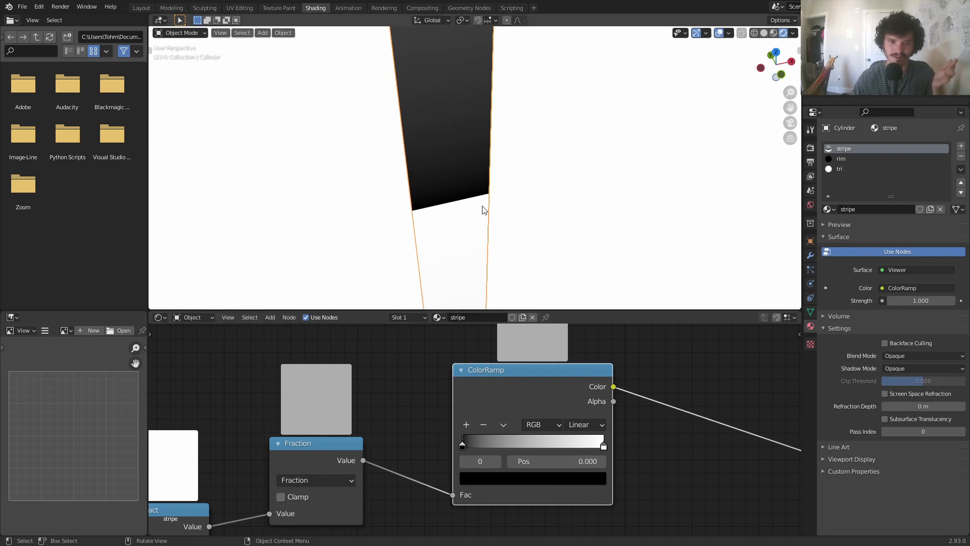
click(497, 461)
click(515, 477)
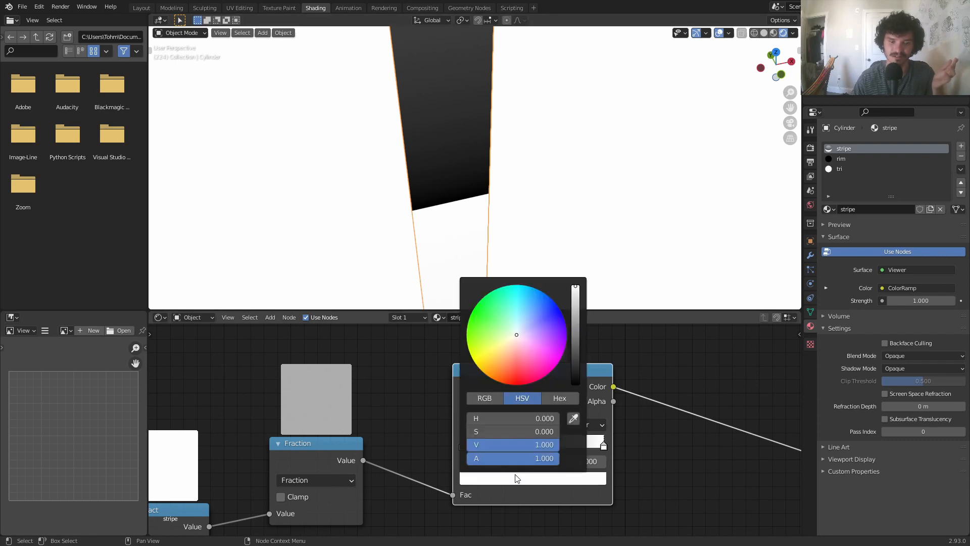
drag(577, 369, 576, 383)
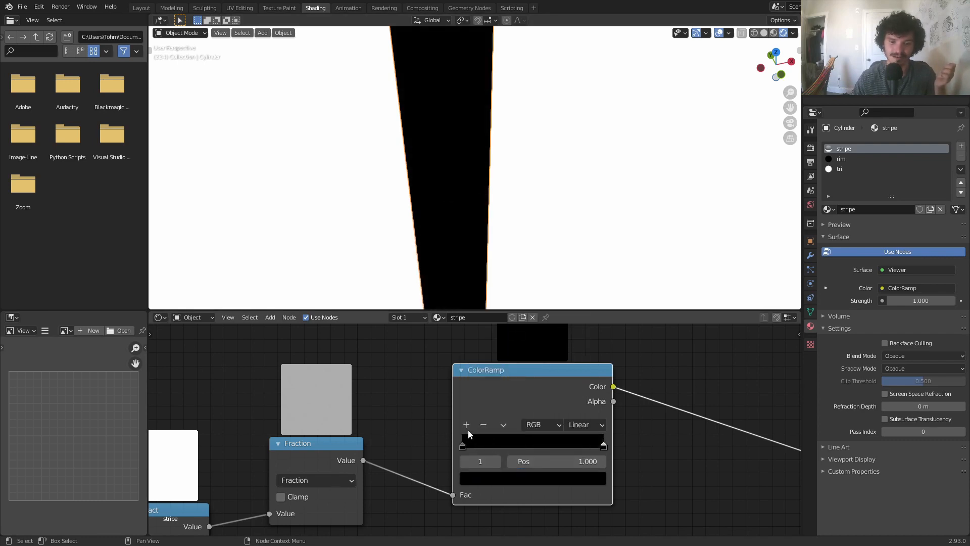
- Add a white stop at position 0.500 to the ColorRamp and check the gradient during playback
click(467, 427)
click(562, 481)
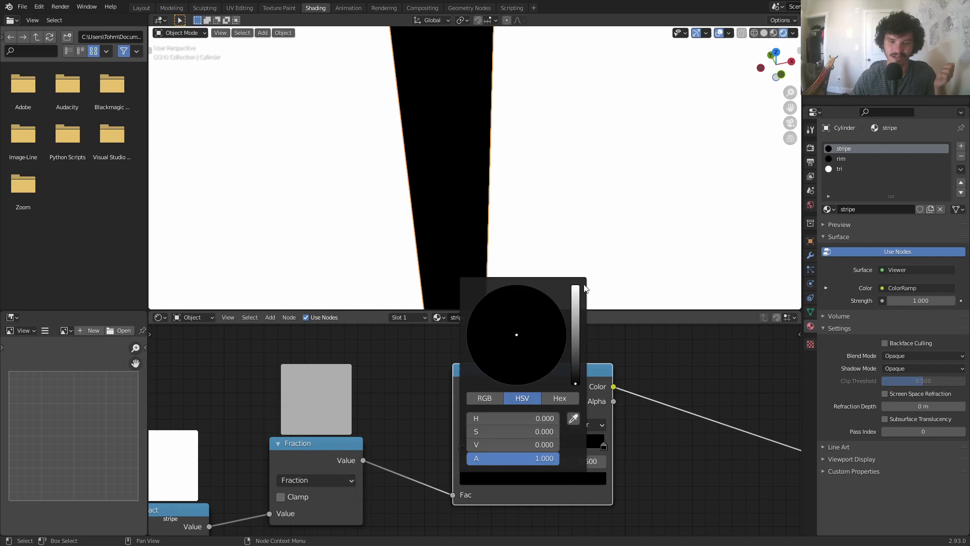
drag(575, 304, 575, 285)
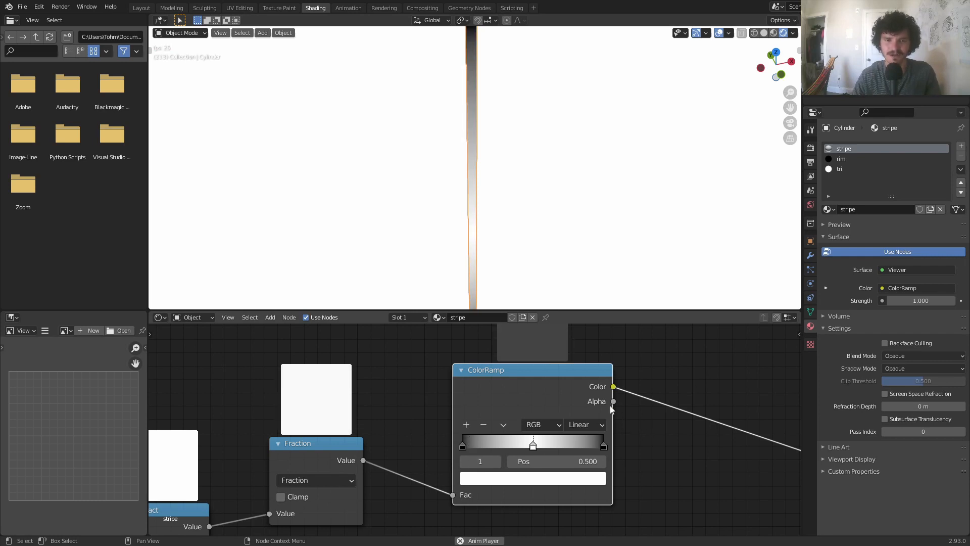
scroll(610, 405, down, 1)
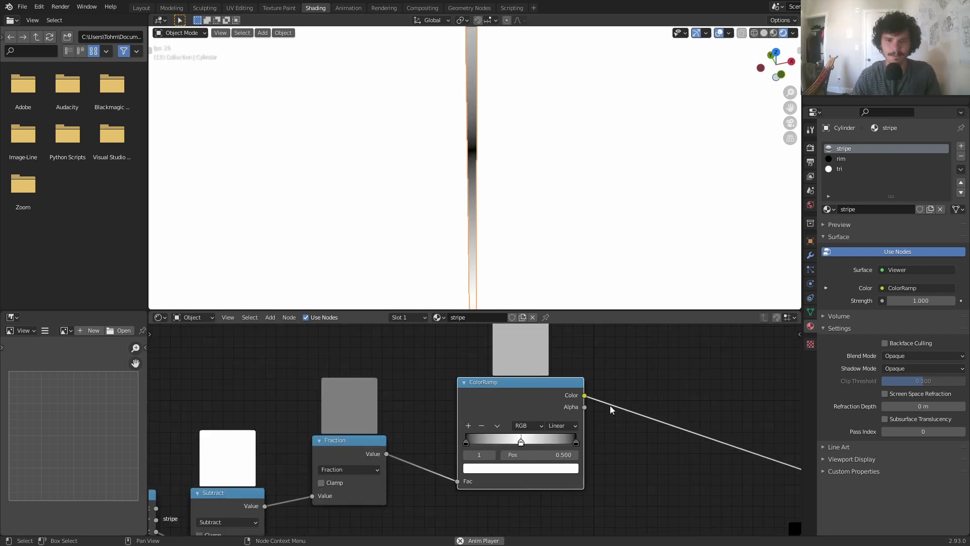
scroll(516, 217, down, 5)
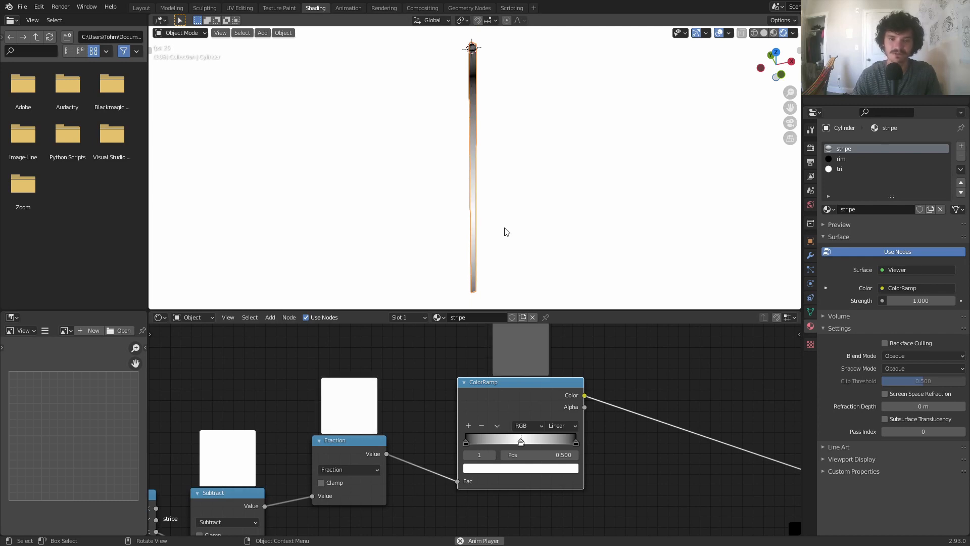
key(space)
- Duplicate the Greater Than node between the original and the Viewer, with the original's output feeding the copy's Value input
middle_drag(632, 399, 193, 291)
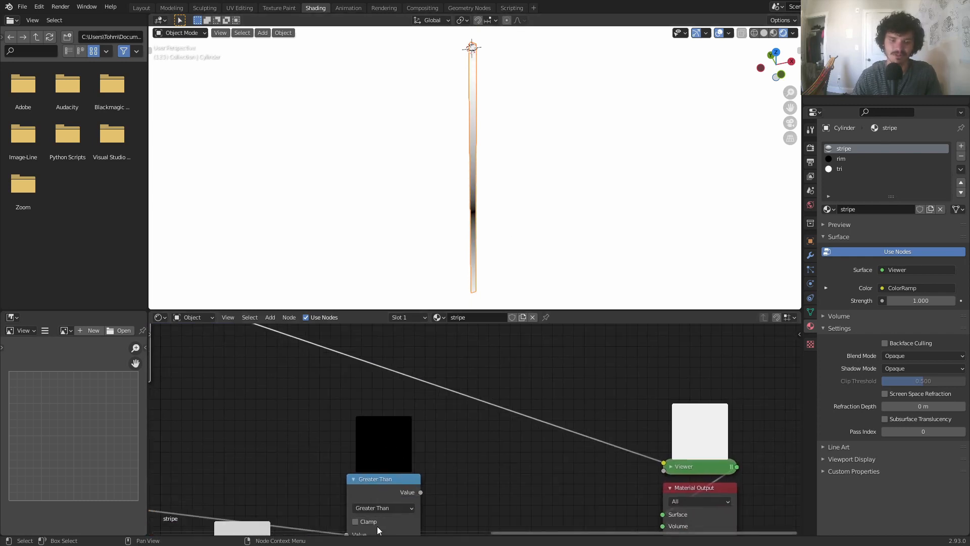
scroll(393, 482, down, 3)
middle_drag(265, 416, 524, 459)
scroll(476, 435, up, 2)
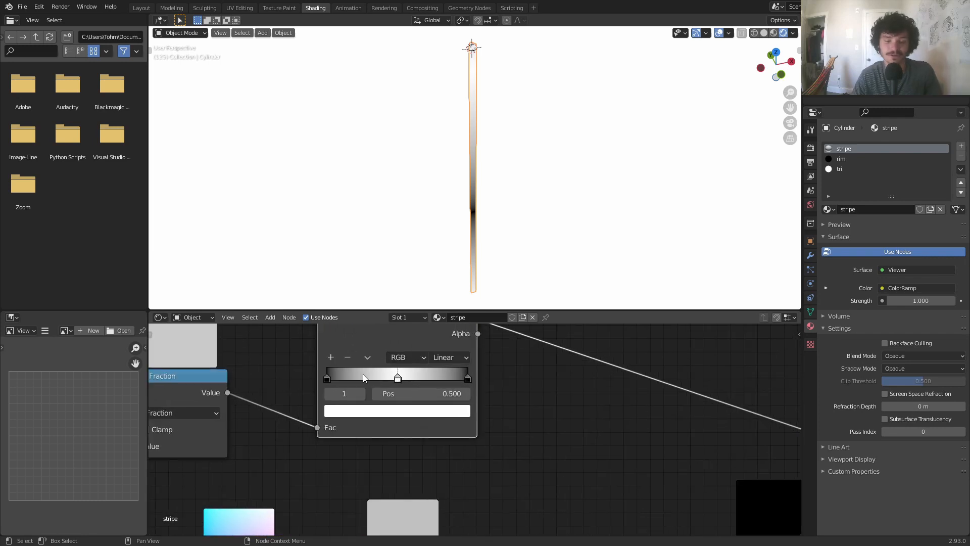
middle_drag(363, 374, 460, 405)
scroll(460, 405, up, 2)
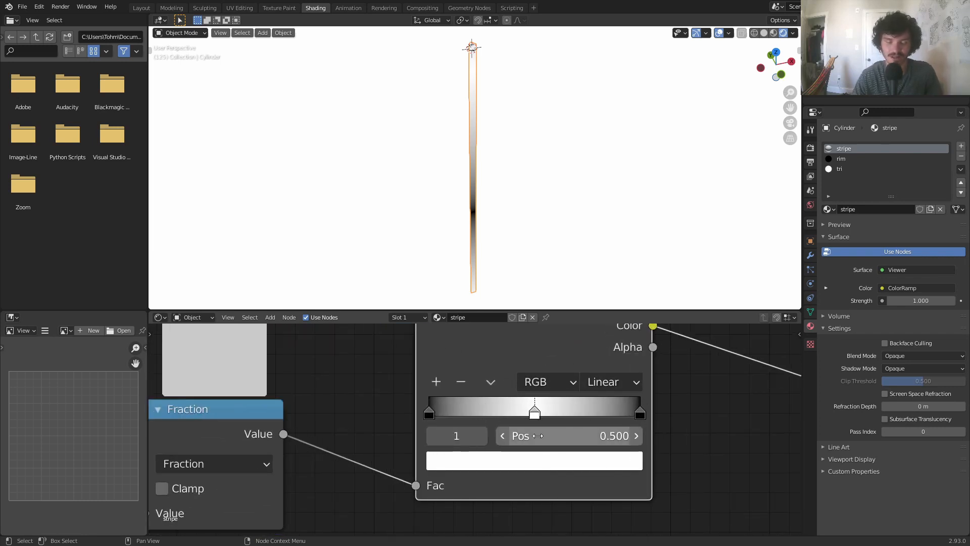
scroll(537, 435, down, 6)
middle_drag(721, 472, 309, 348)
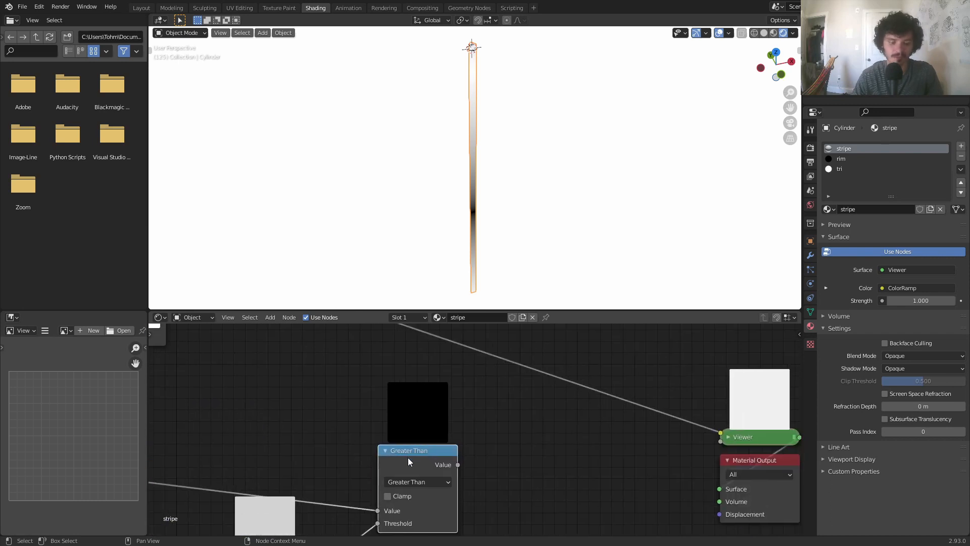
key(shift+d)
click(559, 451)
scroll(492, 463, down, 3)
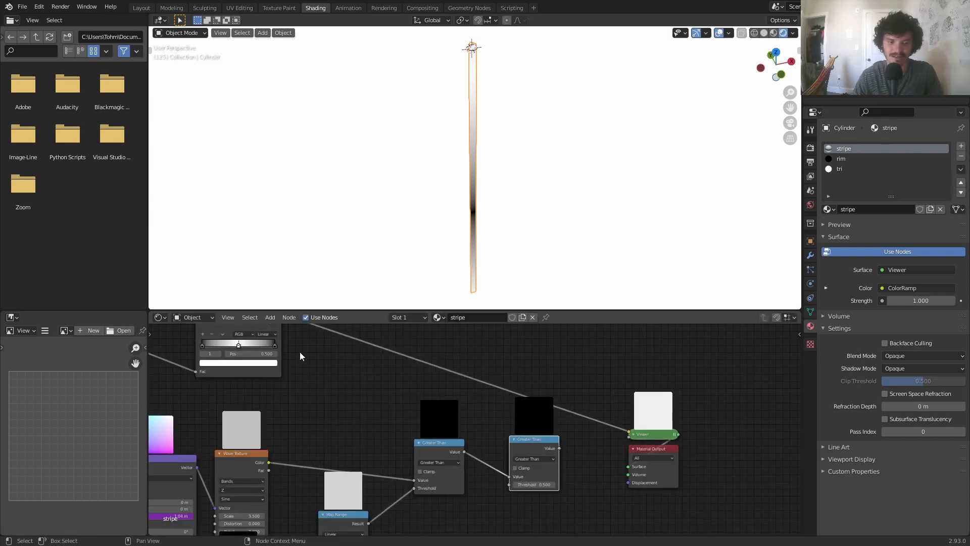
- Link the ColorRamp's Color output to the duplicated node's Threshold and preview that node through the camera during playback
middle_drag(299, 358, 329, 375)
drag(547, 520, 547, 525)
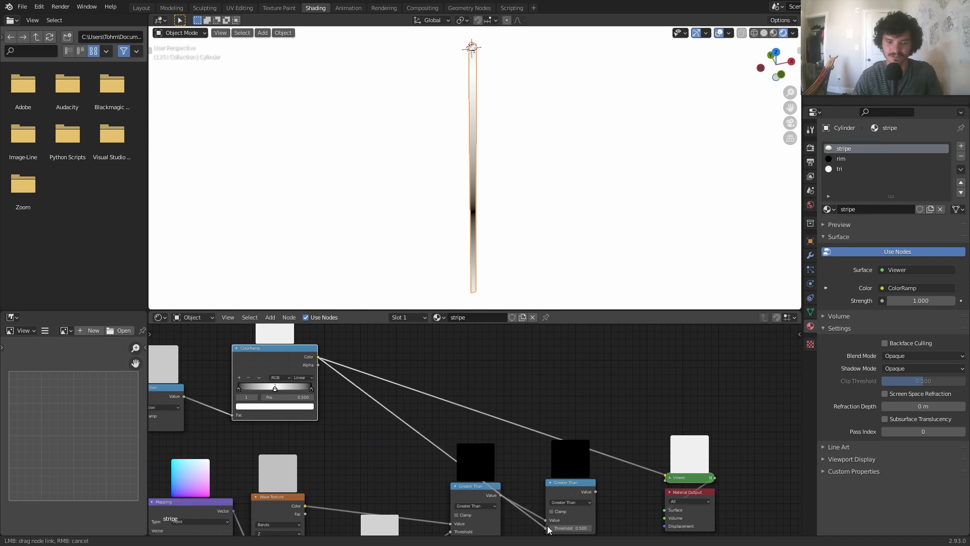
ctrl+shift+click(570, 483)
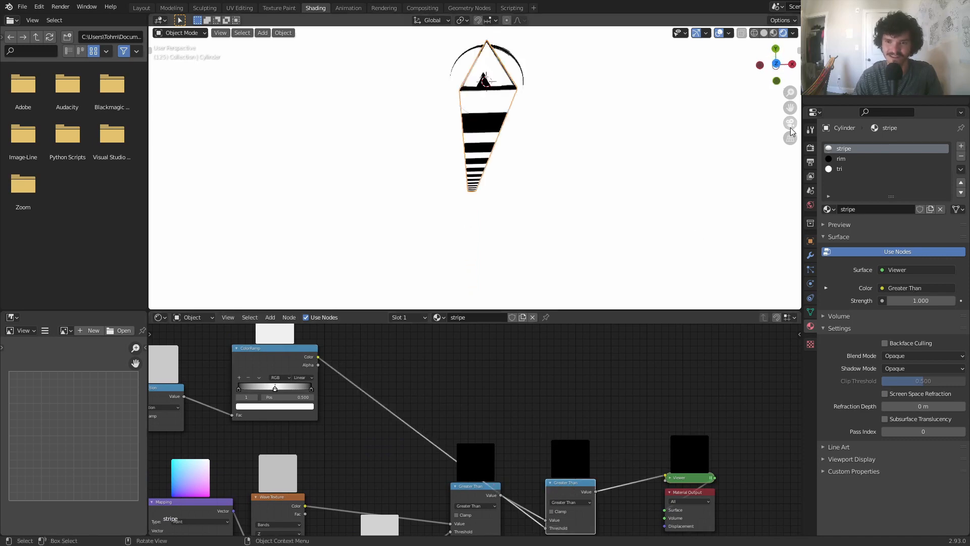
click(790, 123)
key(space)
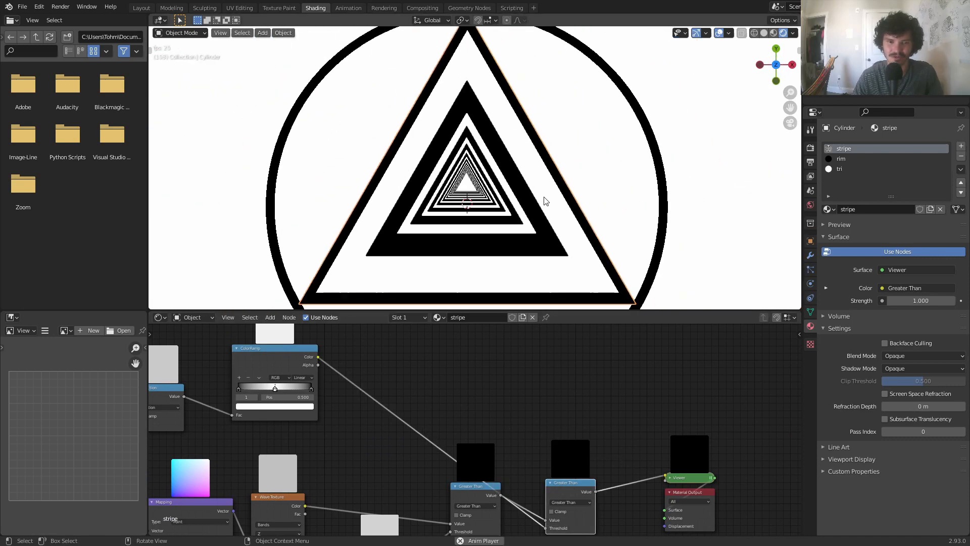
- Try the Add and then the Subtract operation on the duplicated node combining the stripes with the ColorRamp
key(KP_Decimal)
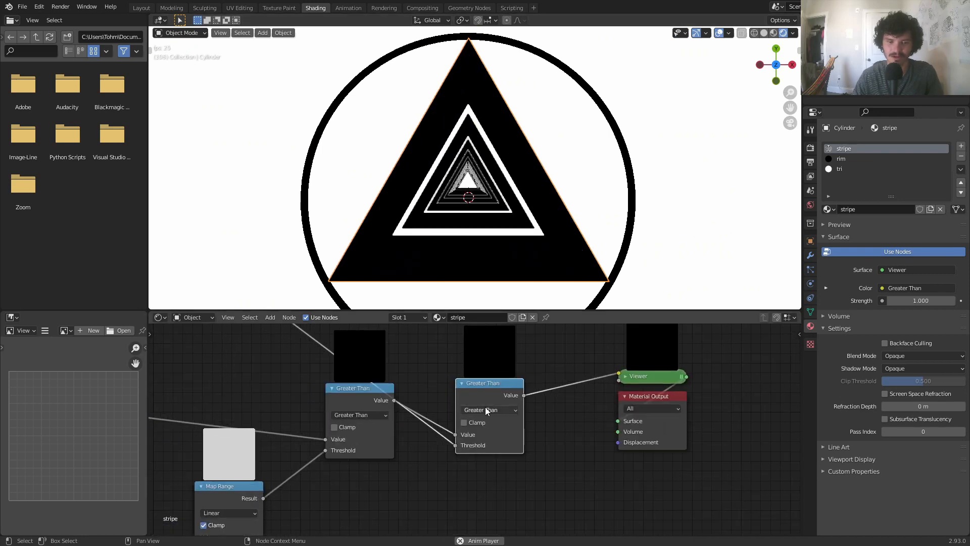
click(485, 409)
key(Return)
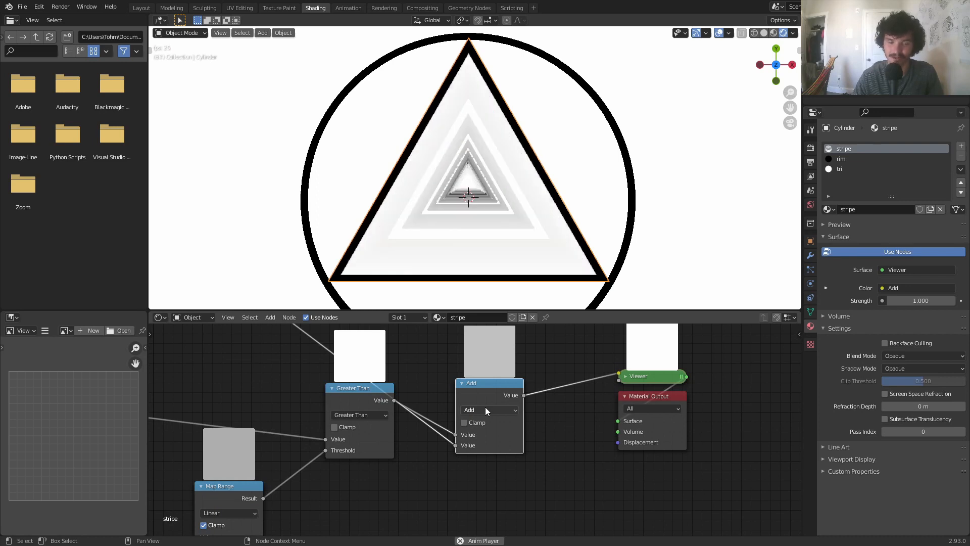
click(486, 409)
key(Down)
key(Return)
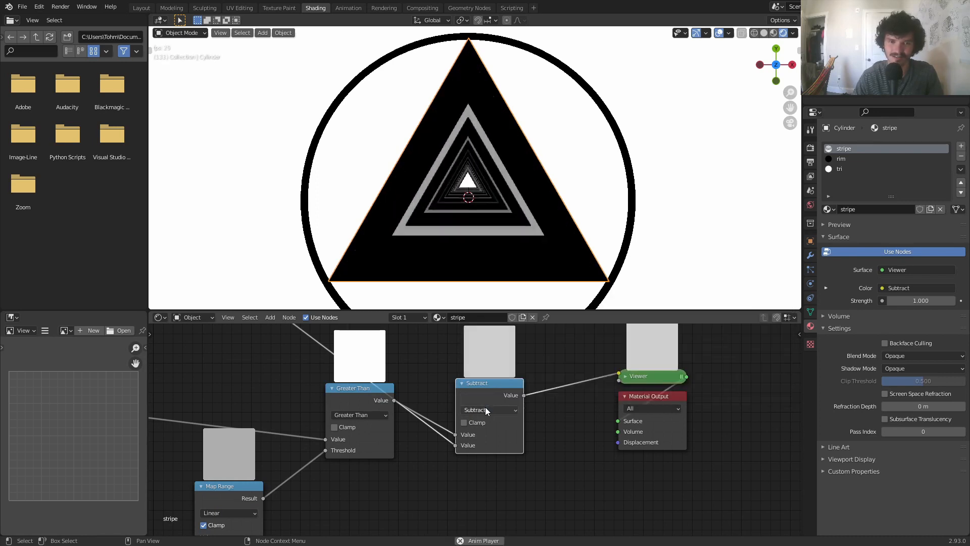
- Set the math node combining the stripes with the ColorRamp to Multiply
click(485, 409)
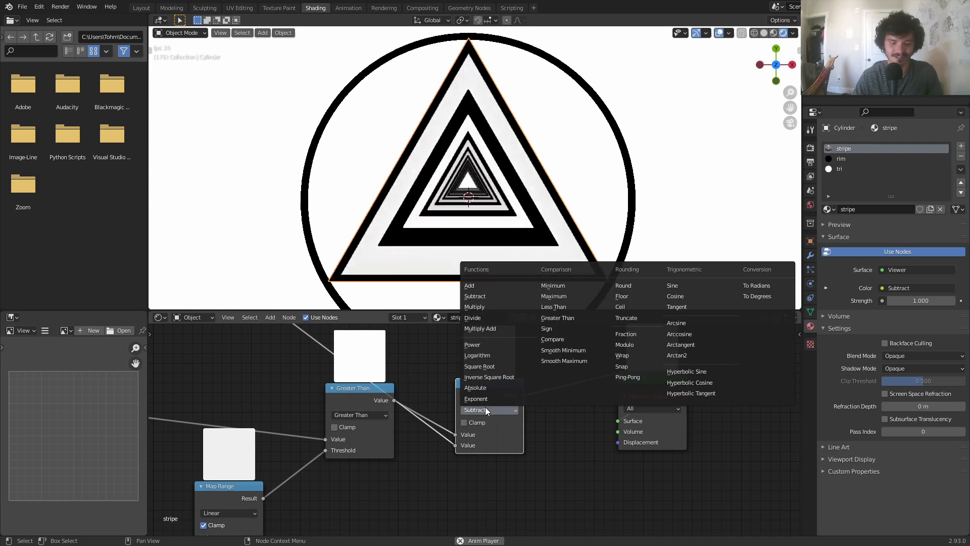
key(Down)
key(Return)
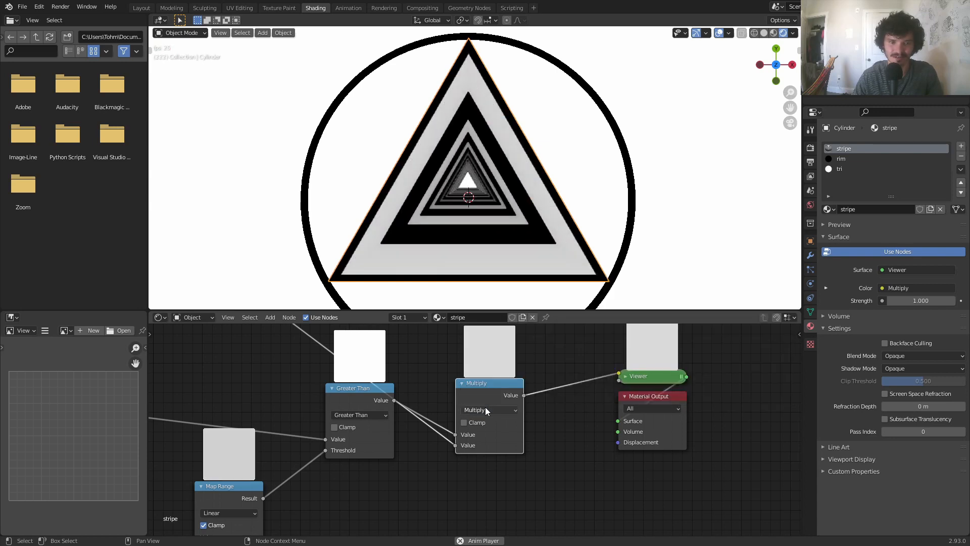
- Set the math node combining the stripes with the ColorRamp to Add
click(485, 409)
key(Up)
key(Up)
key(Return)
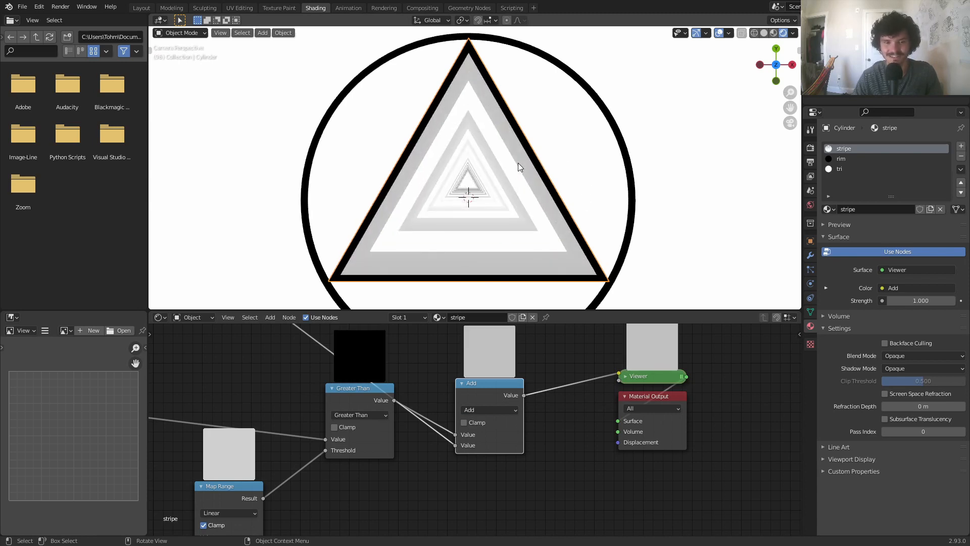
- Insert a duplicate of the Add node on the ColorRamp's output link and set its operation to Multiply
middle_drag(476, 385, 619, 478)
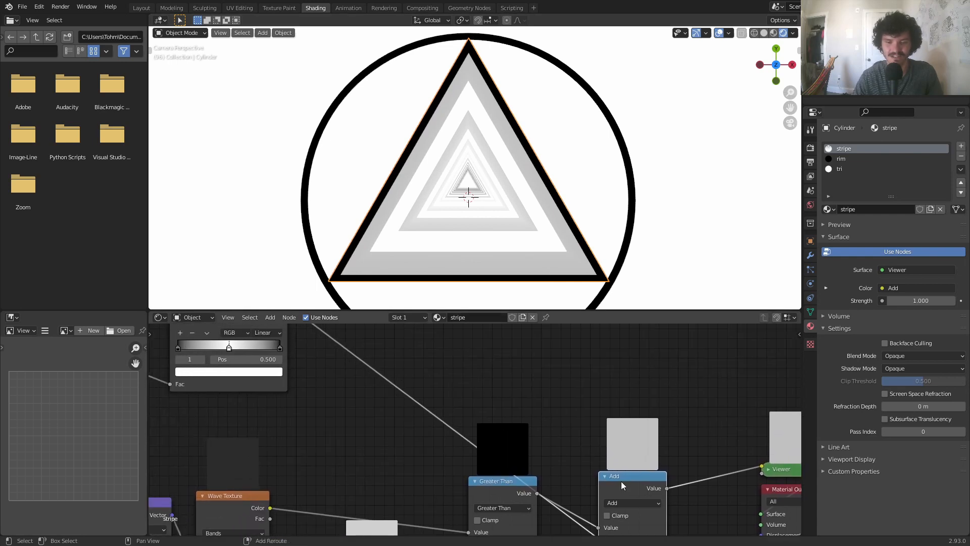
key(shift+d)
click(401, 360)
middle_drag(428, 392, 472, 416)
click(458, 408)
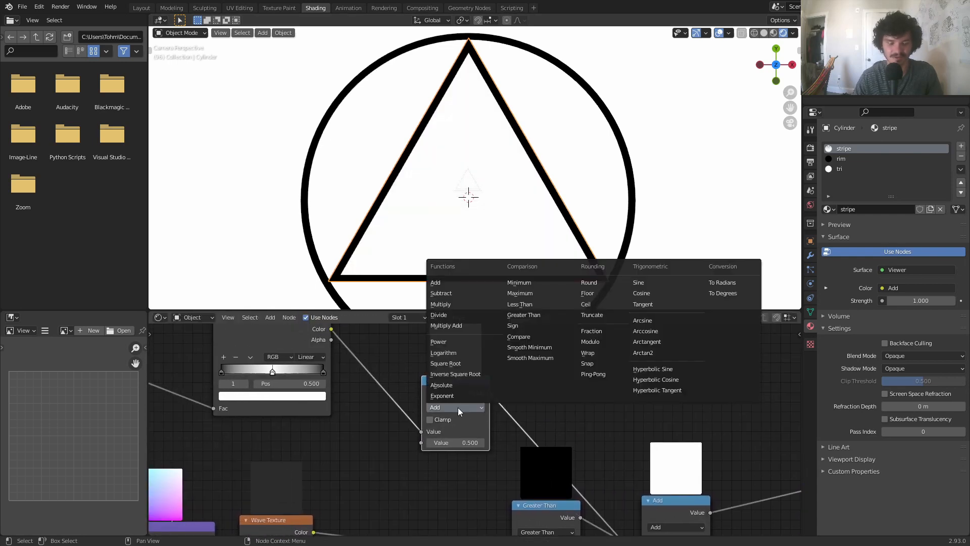
click(458, 428)
- Try 0 and then 1 as the Multiply node's second value, checking the stripes with the animation playing
middle_drag(406, 387, 435, 413)
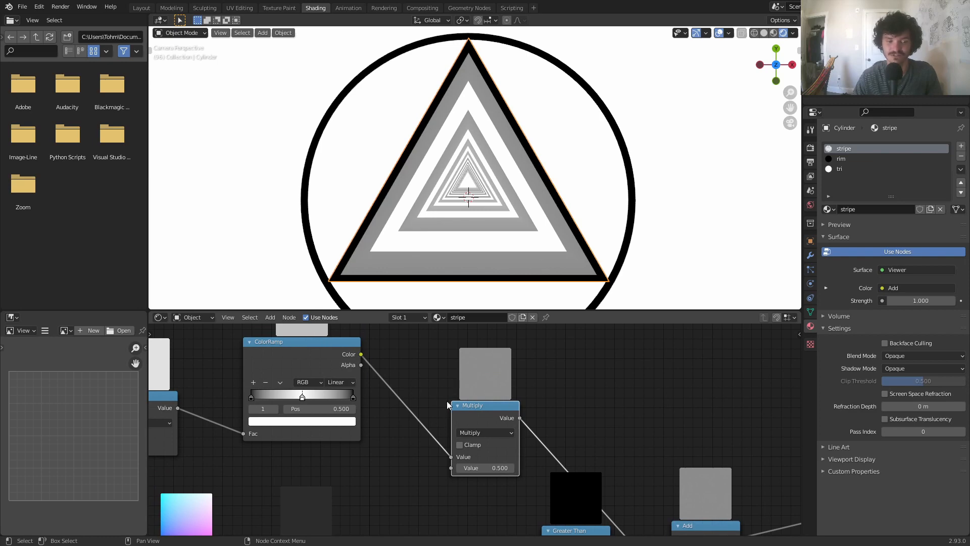
scroll(501, 432, up, 1)
text(0)
key(Return)
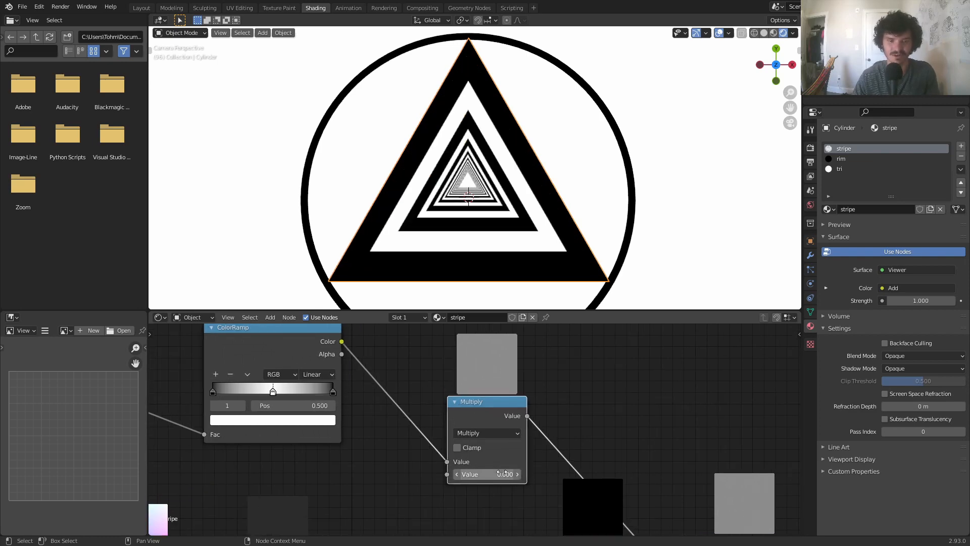
key(space)
click(488, 474)
text(1)
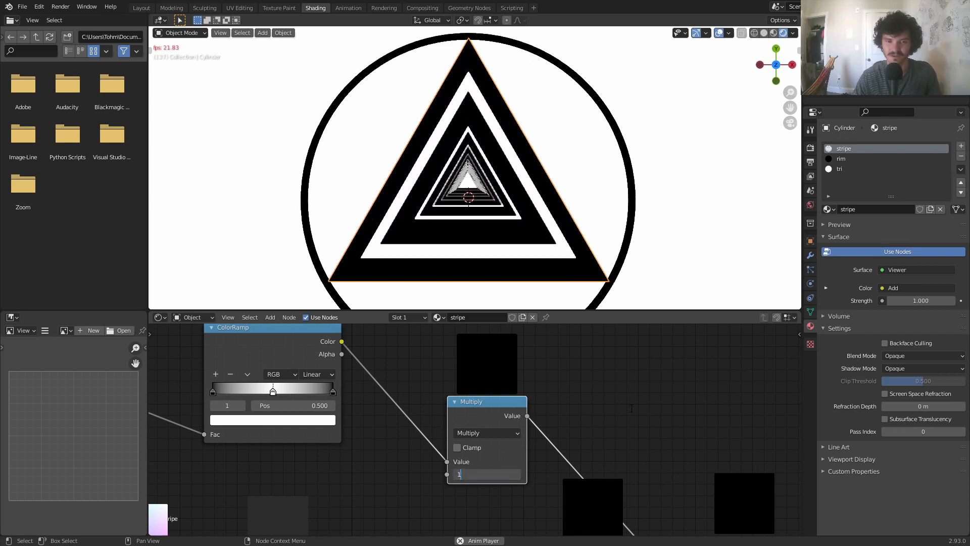
key(Return)
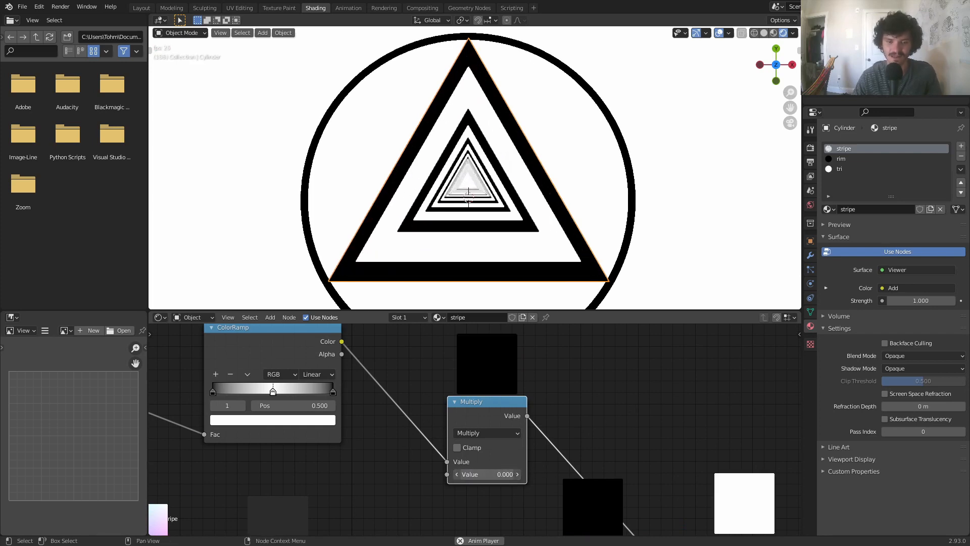
- Set the Multiply node's second value to 0.5
click(509, 473)
text(.5)
key(Return)
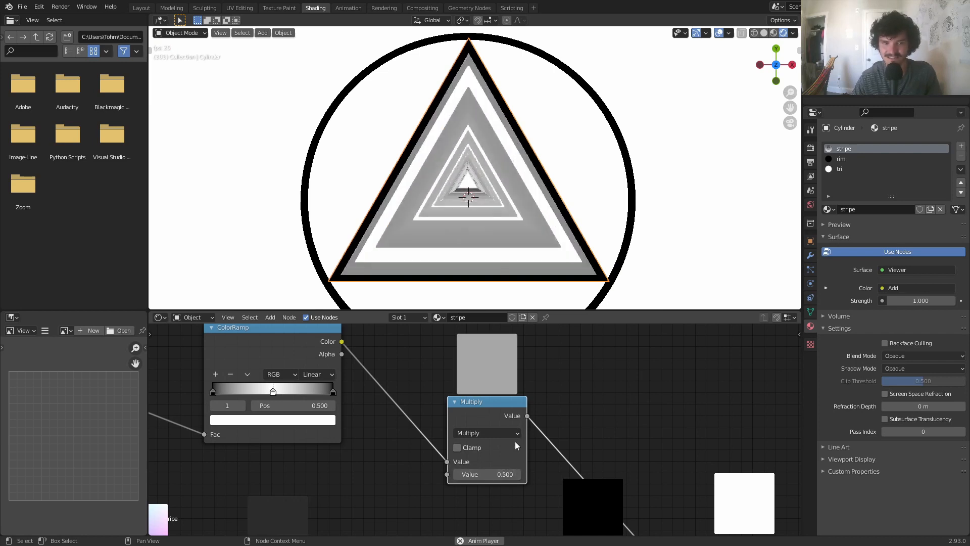
- Move the ColorRamp's two outer black stops inward, placing the last one at position 0.820
middle_drag(398, 408, 559, 404)
scroll(408, 396, up, 2)
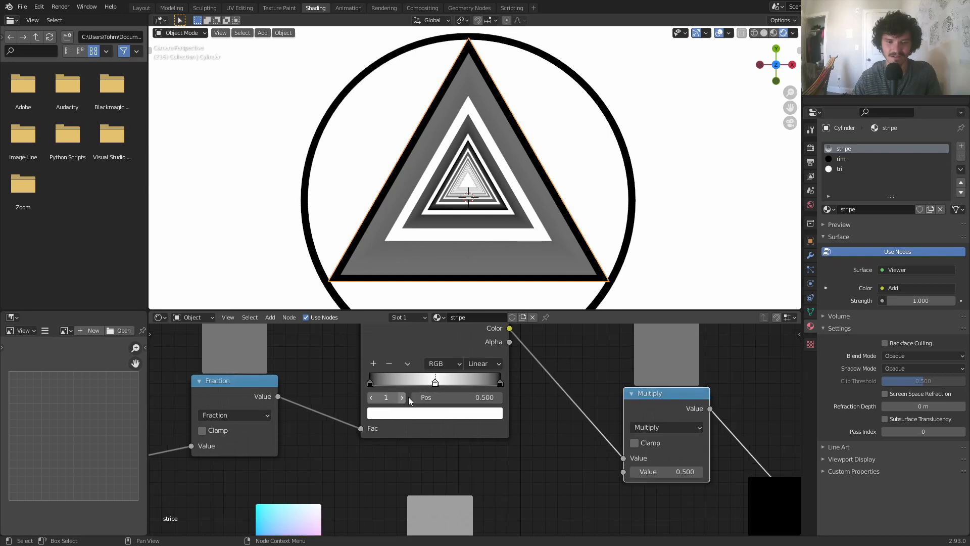
scroll(548, 428, down, 5)
middle_drag(542, 416, 293, 331)
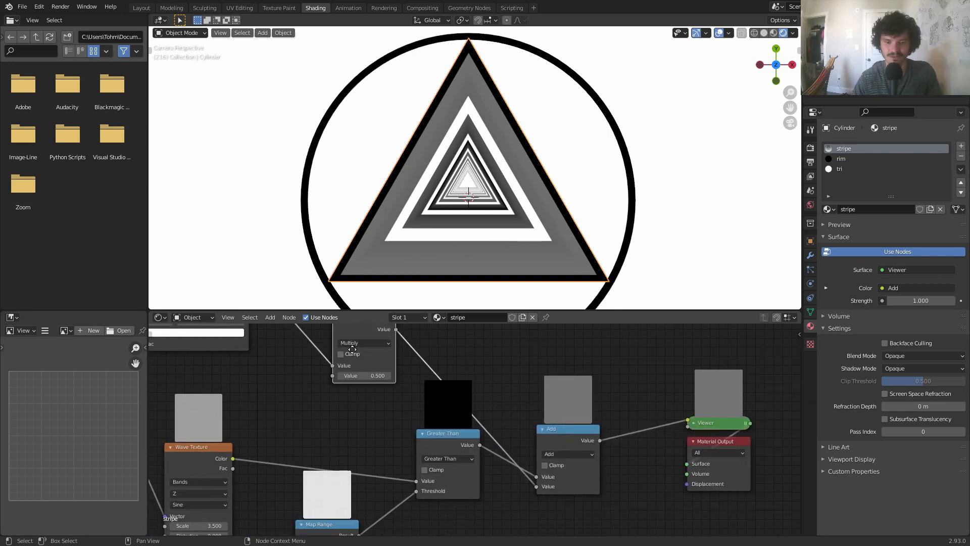
middle_drag(349, 348, 637, 456)
scroll(479, 419, up, 5)
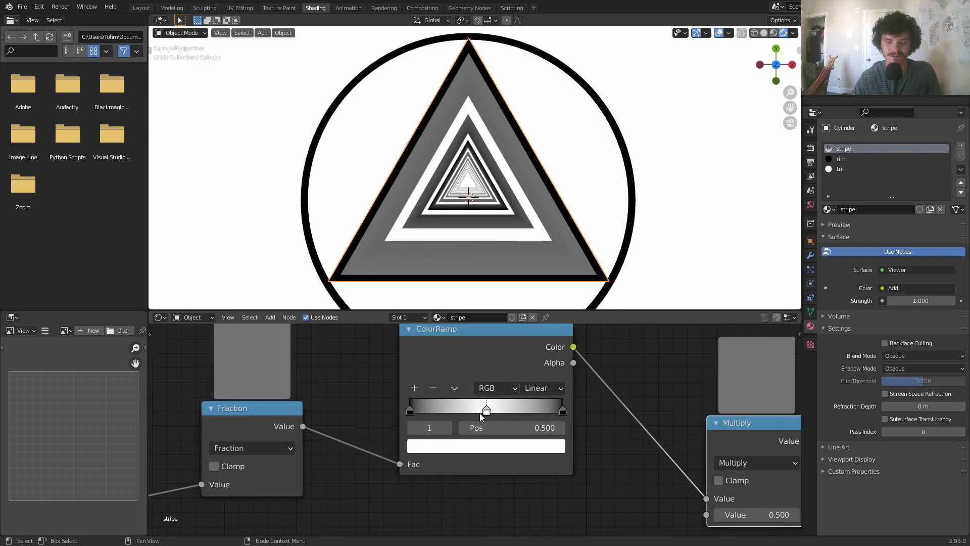
scroll(476, 429, up, 2)
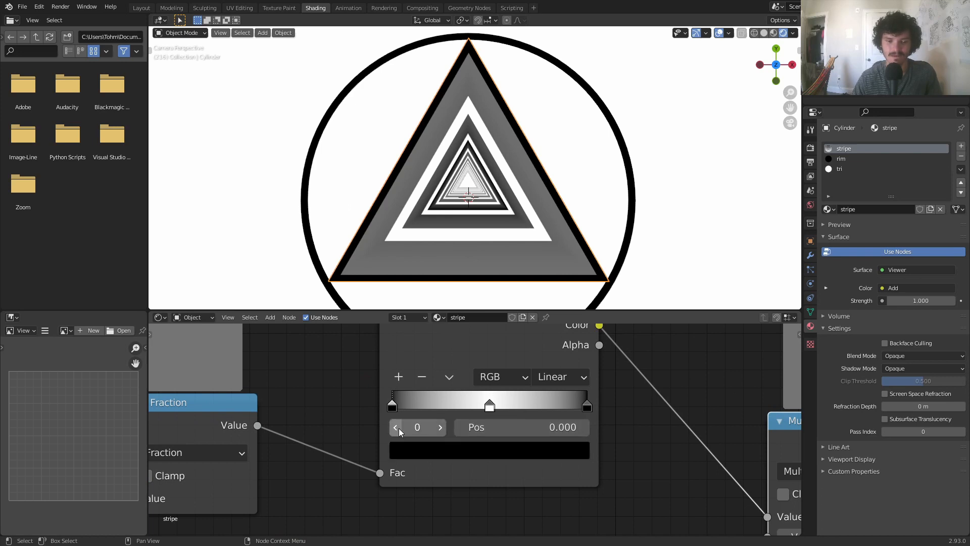
drag(525, 432, 555, 433)
click(443, 426)
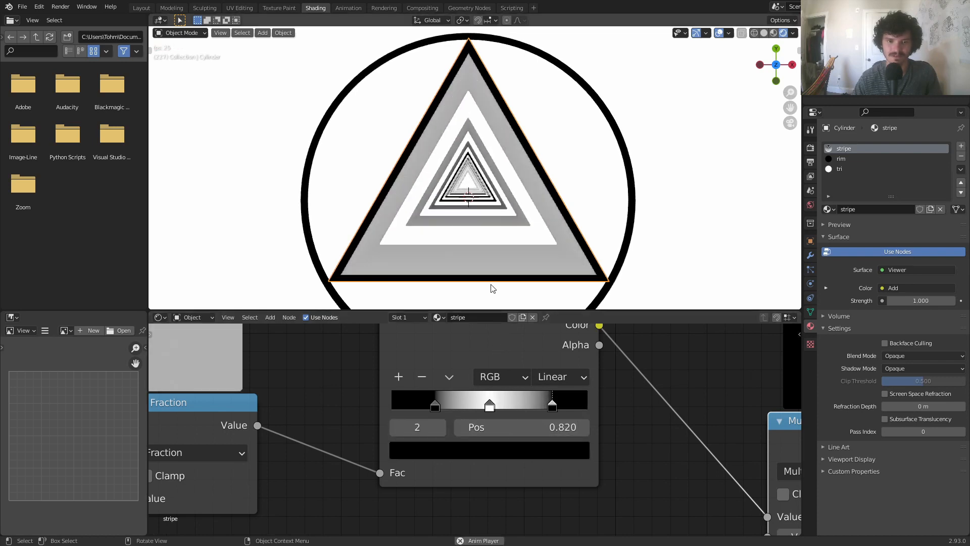
- Preview the ColorRamp's output along the cylinder's side and narrow its white band, with the last black stop at 0.662
middle_drag(492, 285, 468, 143)
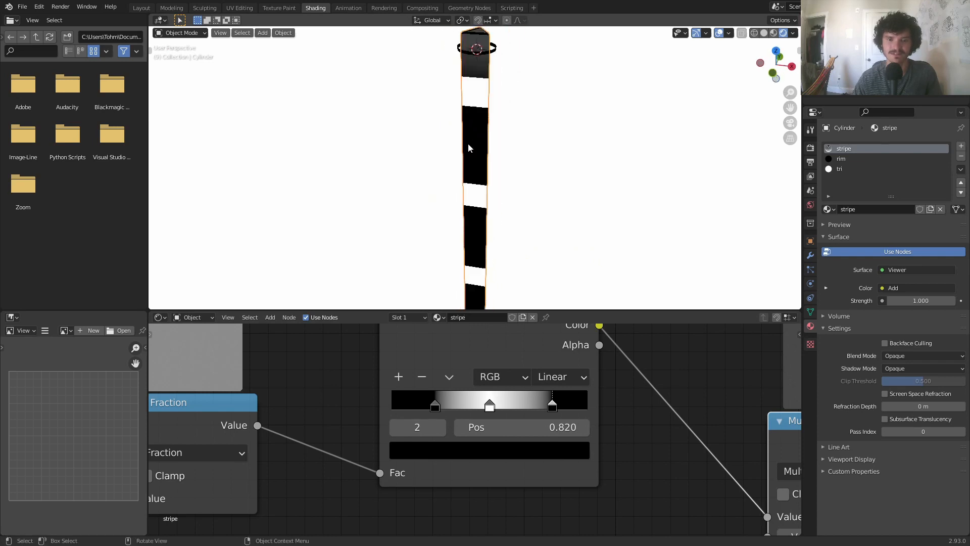
middle_drag(541, 348, 508, 325)
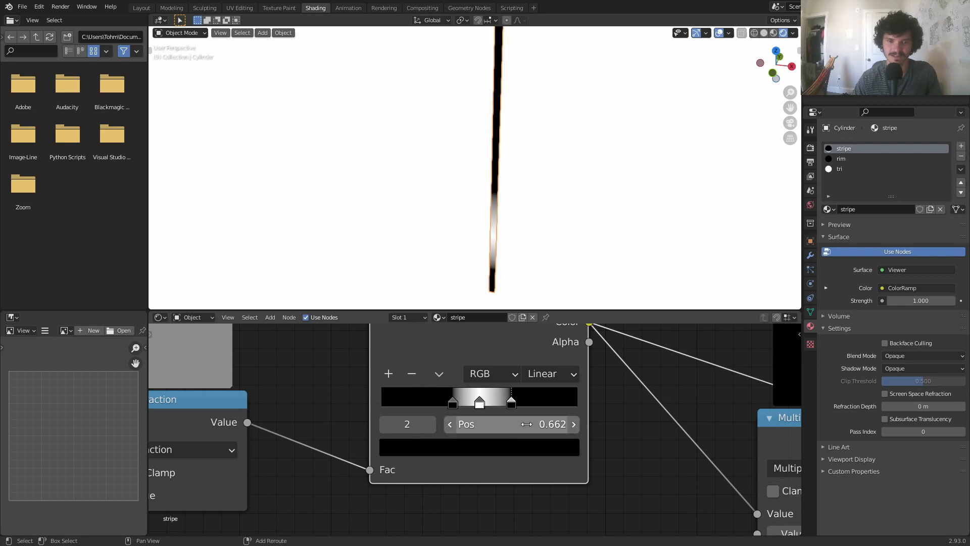
key(space)
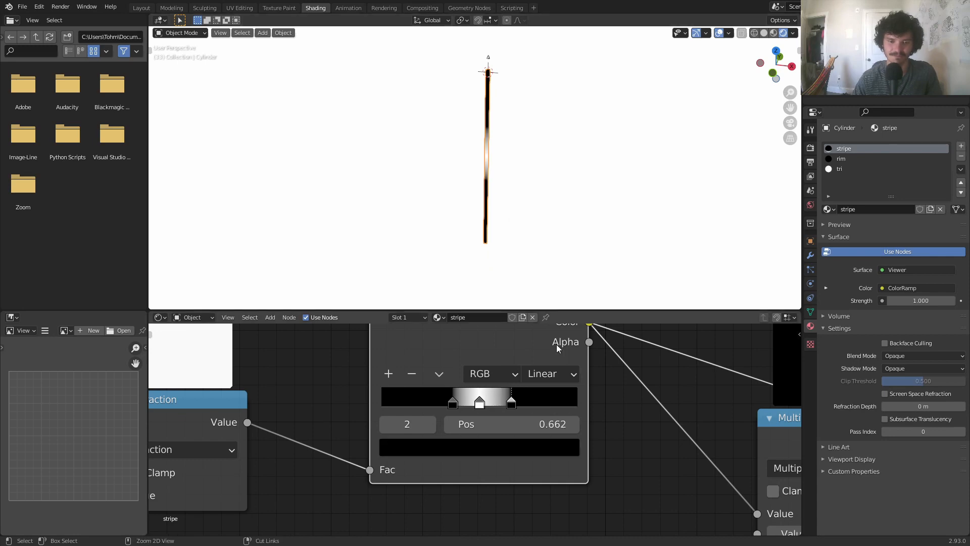
- Save the file and preview the Add node's output on the cylinder
key(ctrl+s)
scroll(595, 416, down, 3)
middle_drag(677, 439, 313, 382)
scroll(484, 428, down, 2)
ctrl+shift+click(567, 486)
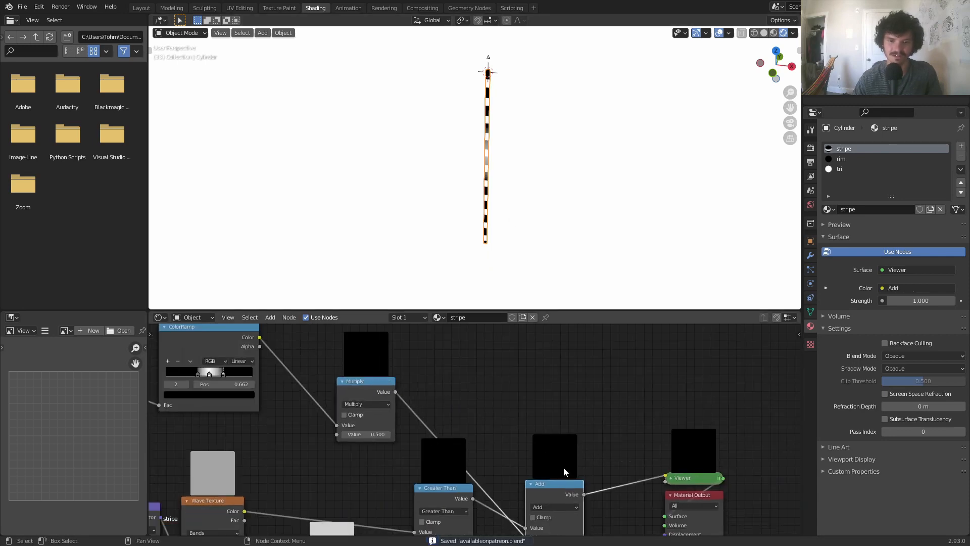
- Play the animation looking down the tunnel, with overlays hidden and the viewport maximized
key(space)
key(KP_7)
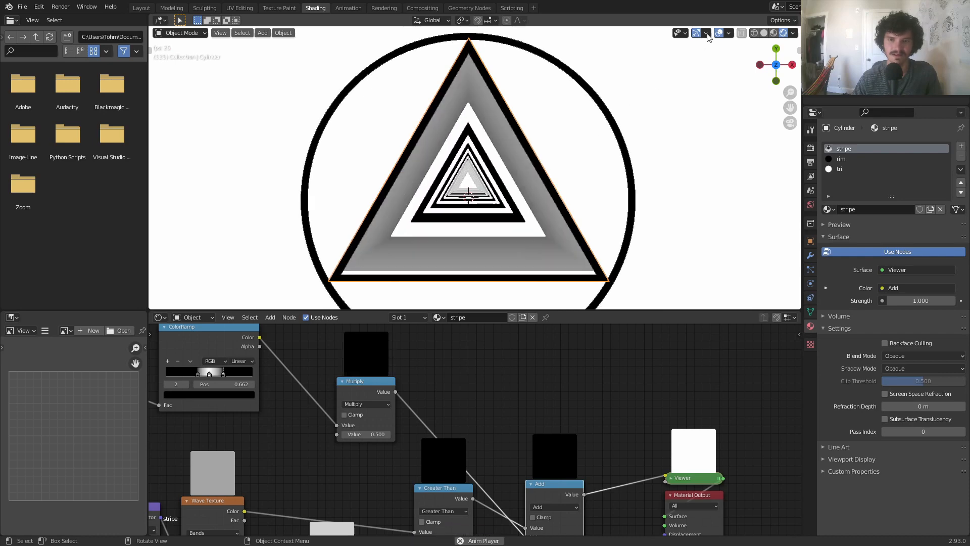
key(shift+alt+z)
key(ctrl+space)
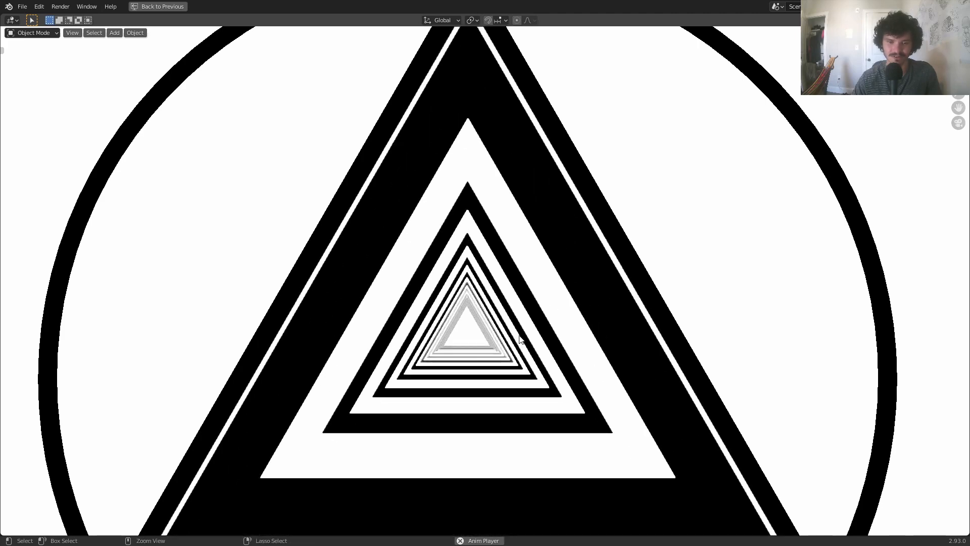
key(ctrl+space)
- Move the end face at the cylinder's far end down along the global Z axis to lengthen the tunnel
scroll(508, 199, down, 6)
middle_drag(507, 195, 504, 88)
scroll(500, 104, down, 8)
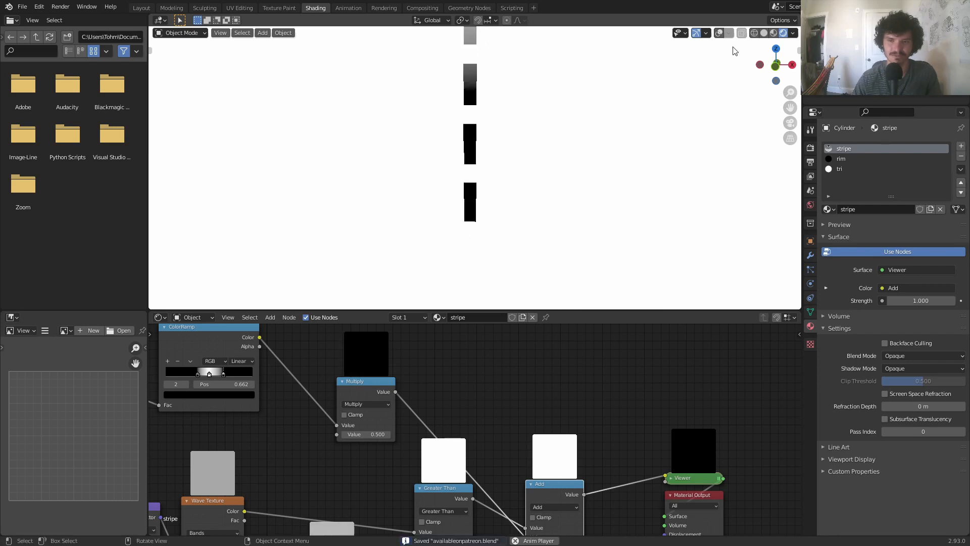
key(Tab)
middle_drag(487, 206, 493, 161)
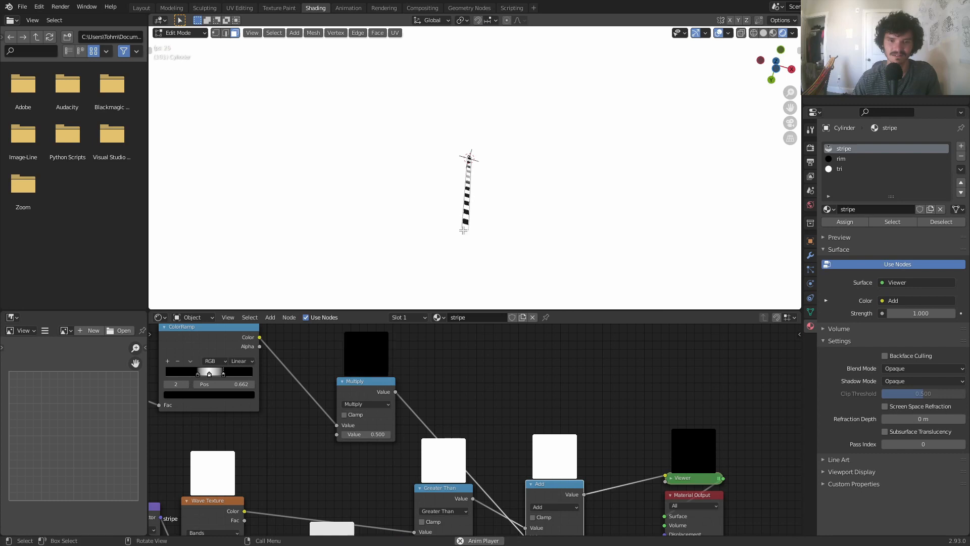
click(464, 230)
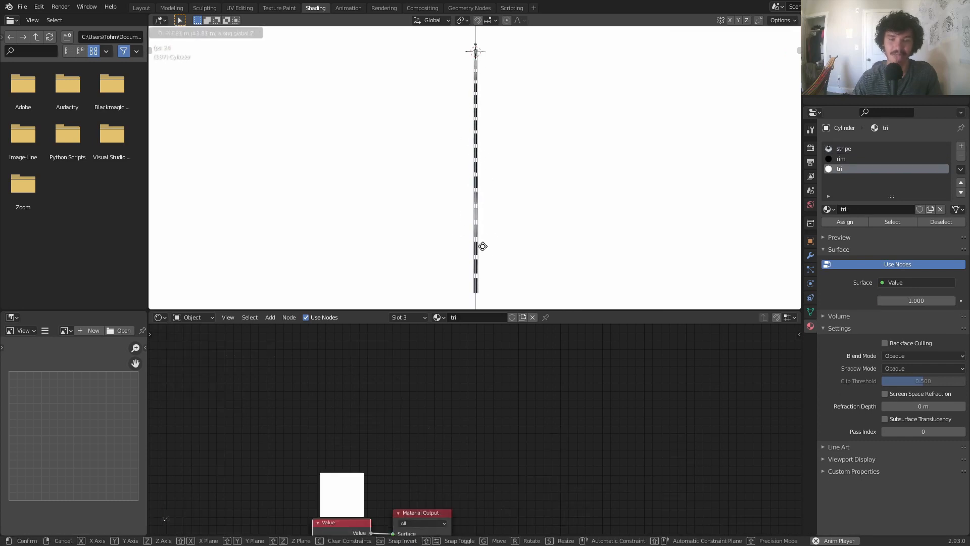
click(482, 246)
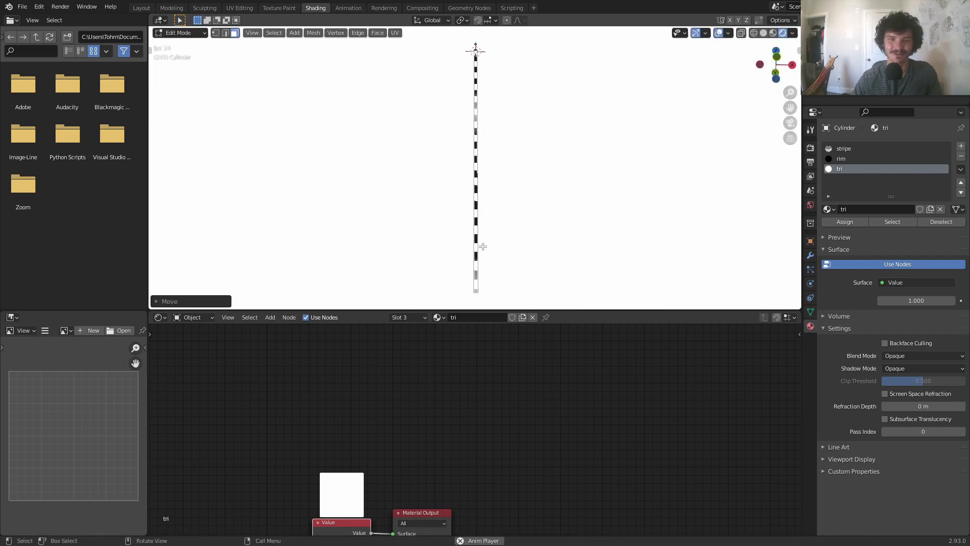
key(Tab)
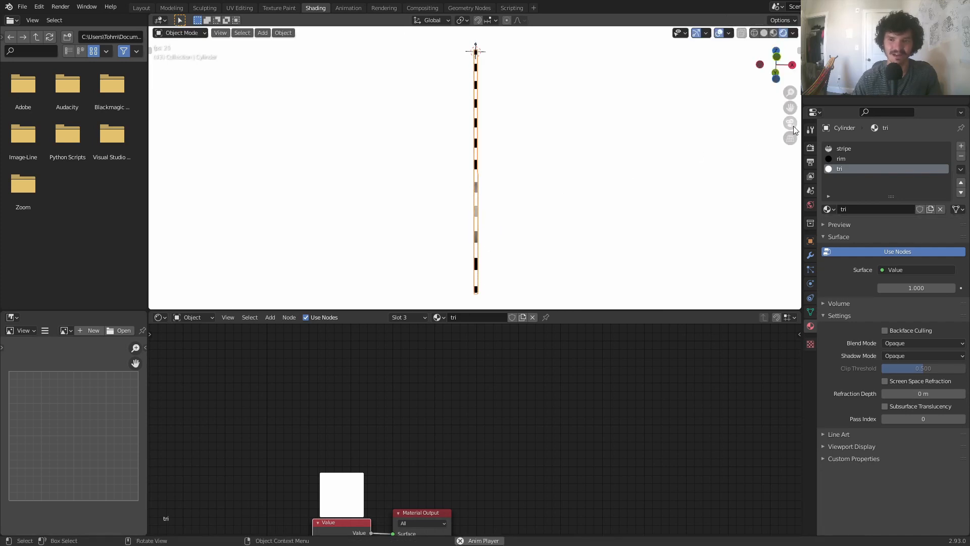
- Try scaling up the tunnel's far end face while looking straight down the tunnel
key(KP_7)
scroll(559, 182, up, 5)
key(Tab)
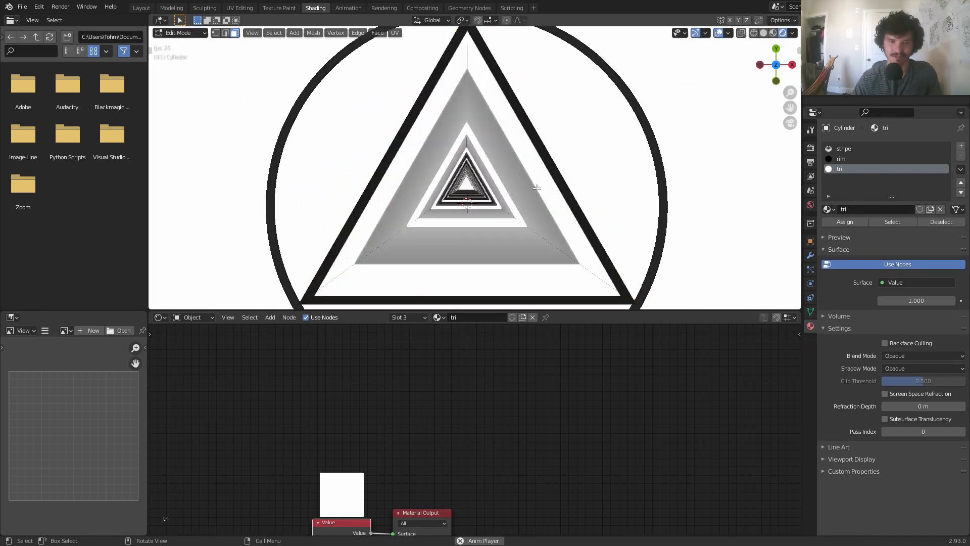
key(s)
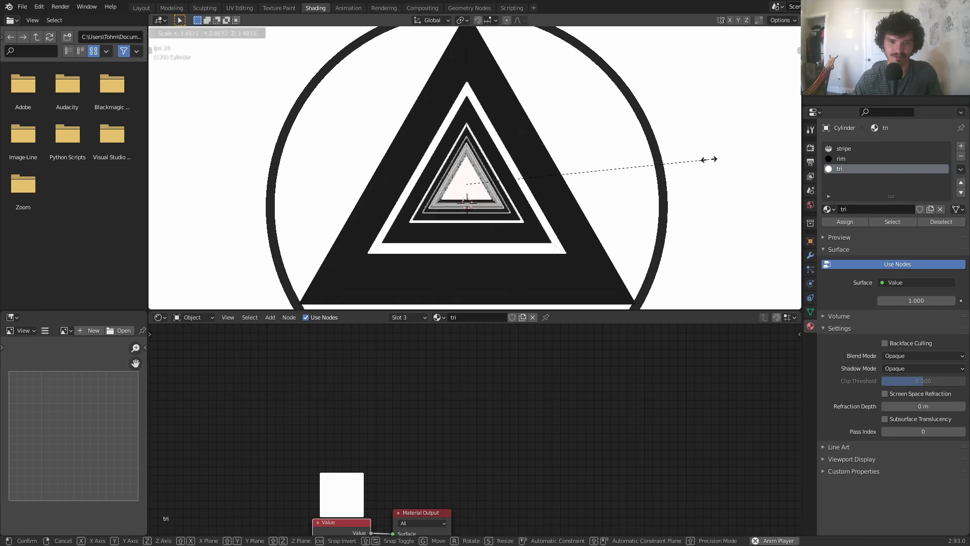
click(709, 159)
key(Tab)
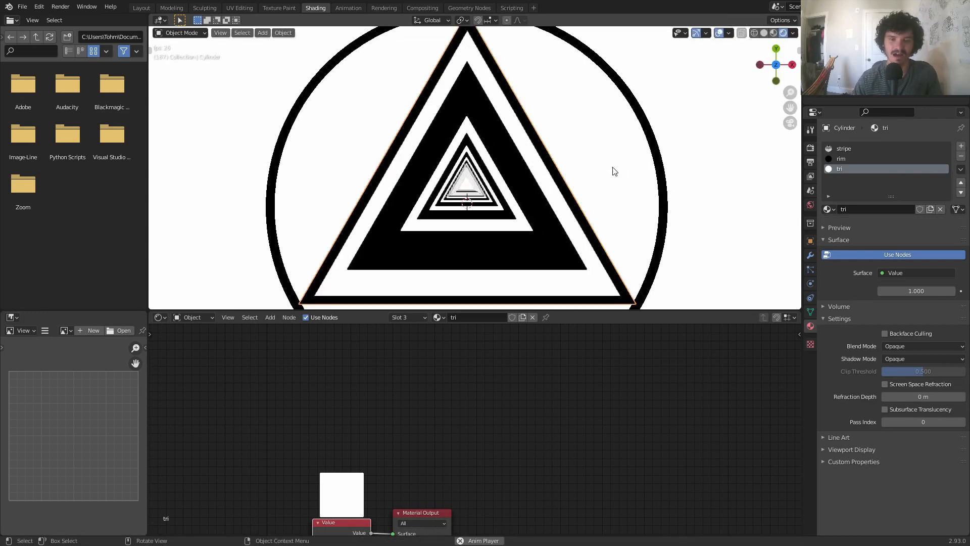
- Set the Wave Texture's scale to 4.000 in the stripe material and check the tunnel during playback
key(KP_0)
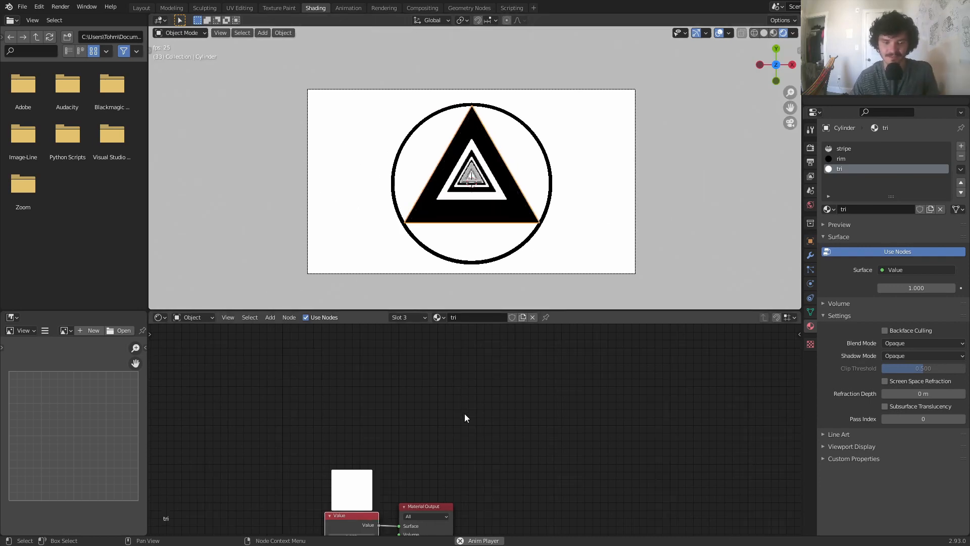
middle_drag(419, 441, 485, 514)
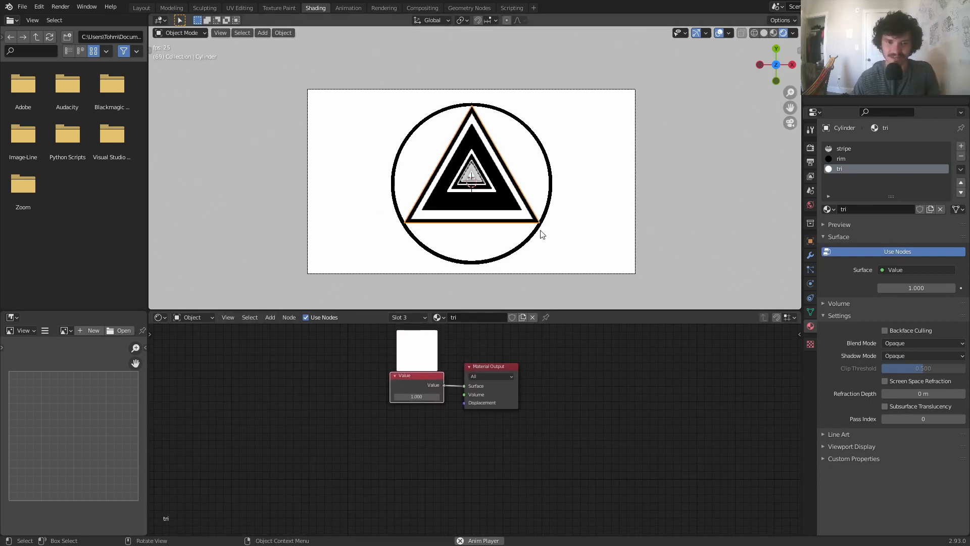
click(846, 150)
middle_drag(375, 408, 529, 424)
scroll(529, 423, up, 2)
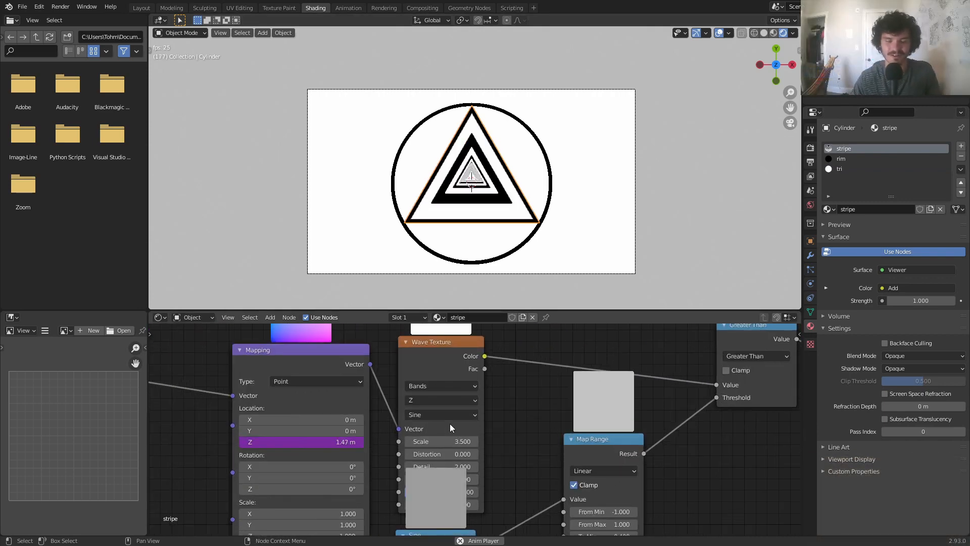
scroll(452, 427, up, 2)
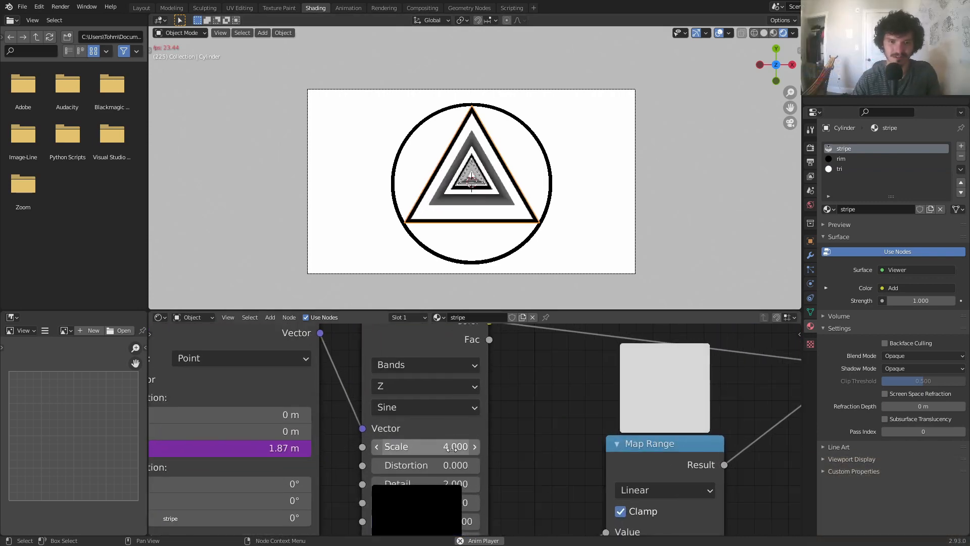
scroll(550, 160, up, 4)
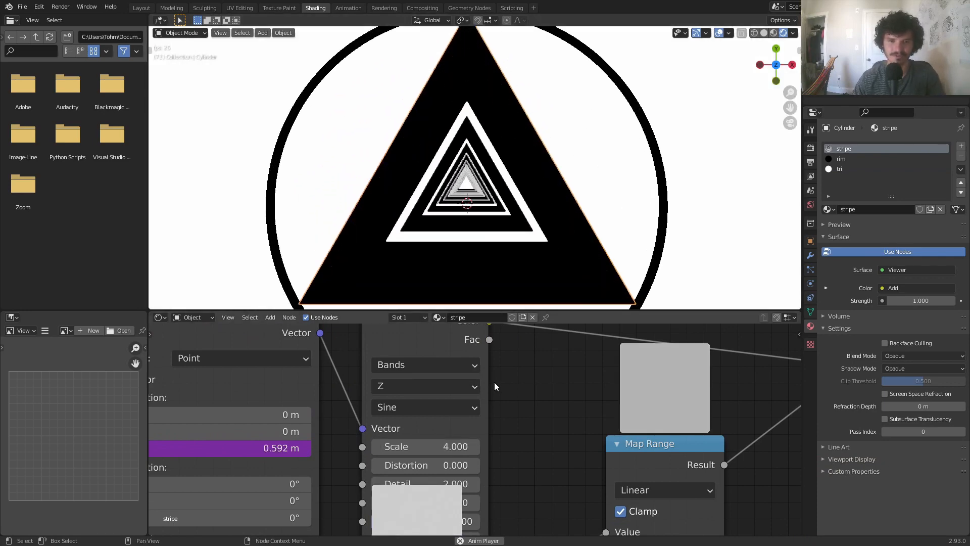
- Increase the divisor in the frame-based driver on the stripe material's Mapping Z location, and save the file
scroll(463, 402, down, 2)
middle_drag(462, 399, 528, 369)
click(401, 411)
click(399, 412)
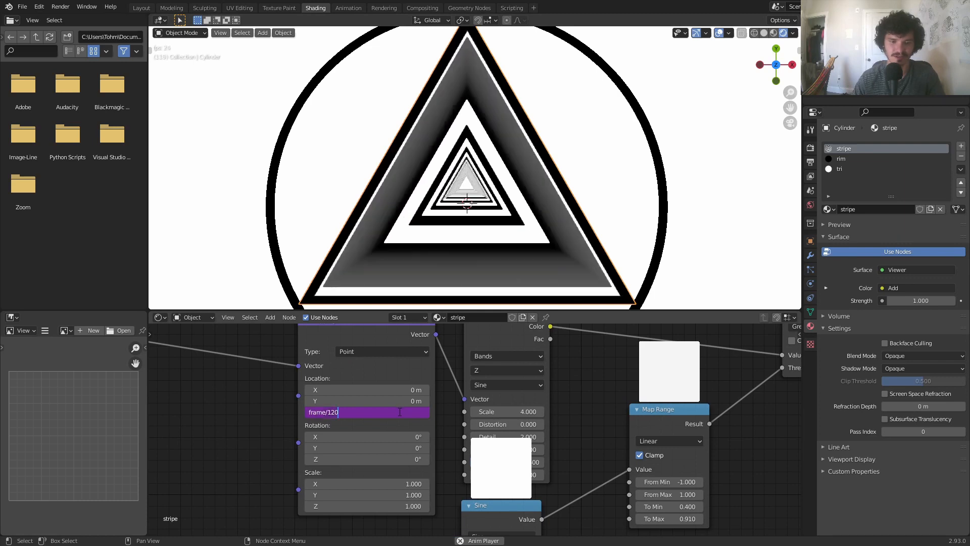
key(Return)
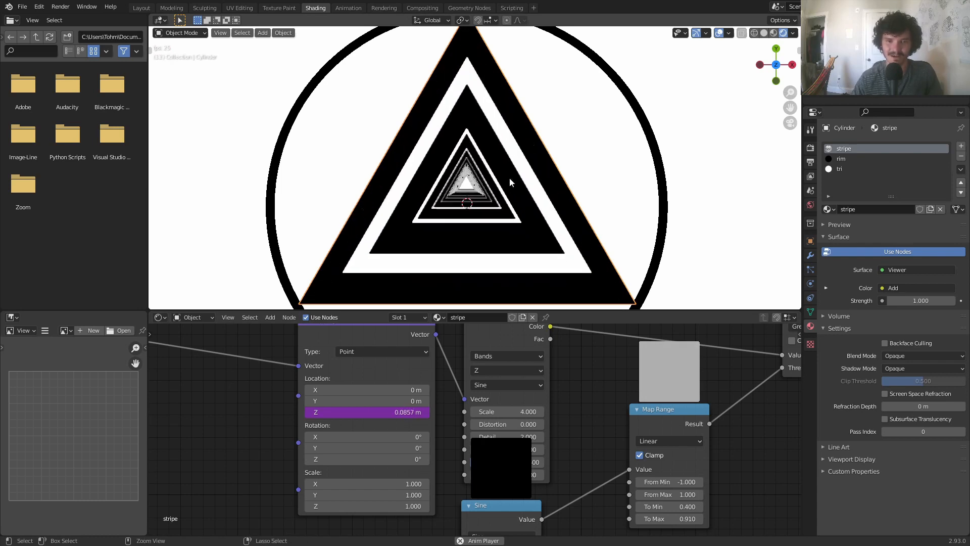
key(ctrl+s)
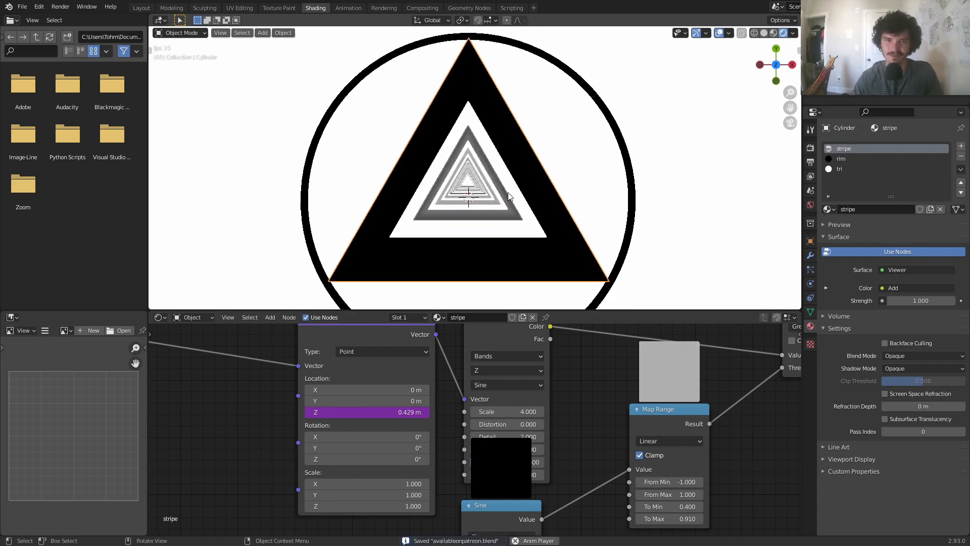
- Try moving the tunnel's far end face sideways in the camera view, and undo the move
key(Tab)
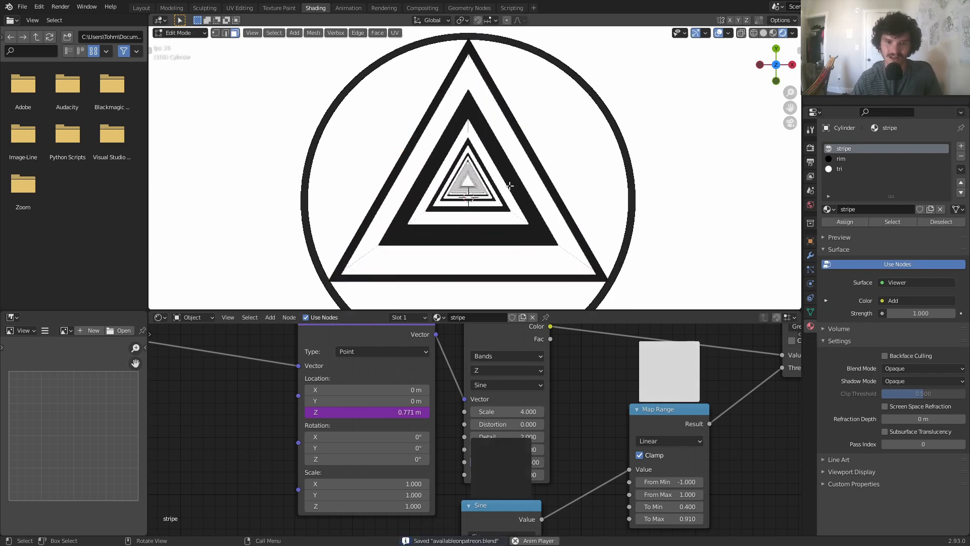
key(g)
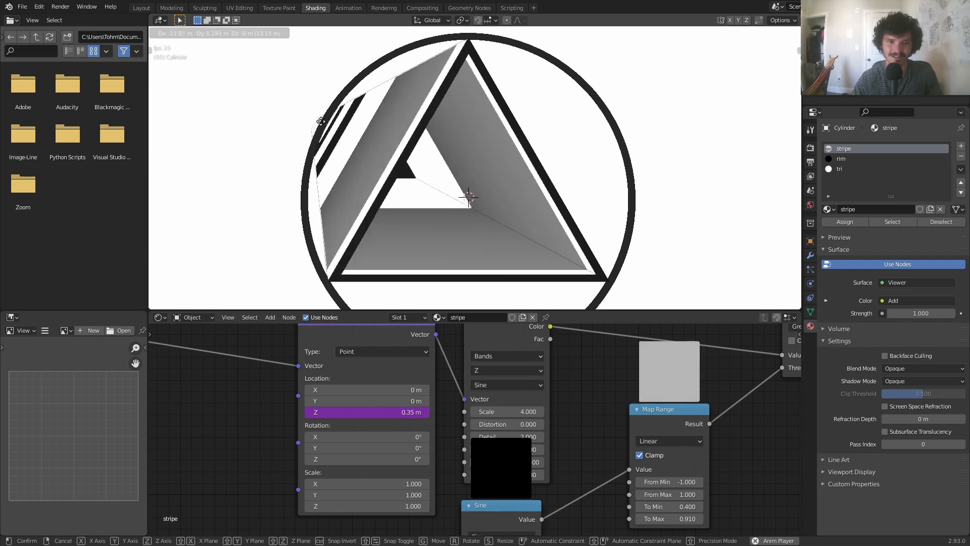
click(598, 123)
key(ctrl+z)
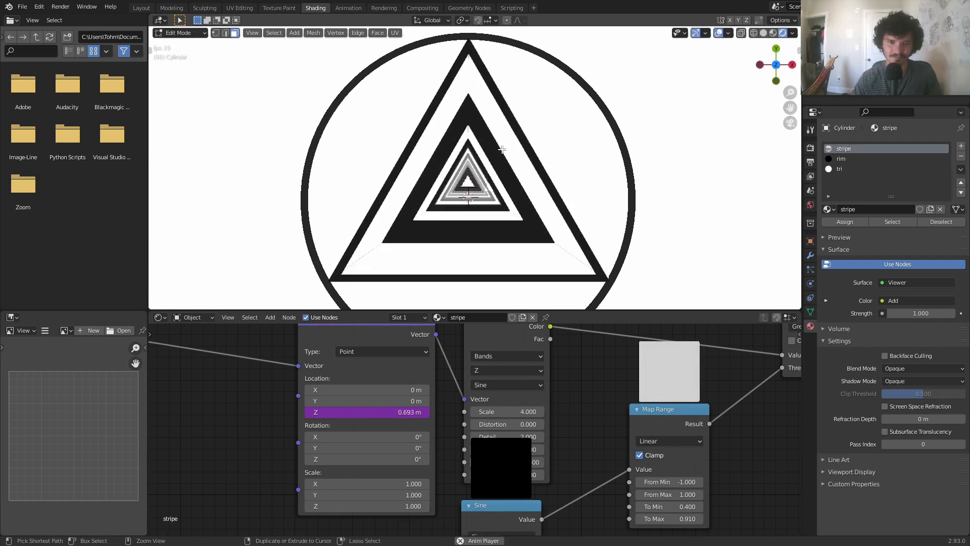
- Try moving the tunnel's far end face while viewing the tunnel from the side, and check it through the camera
scroll(482, 187, down, 4)
middle_drag(478, 185, 495, 128)
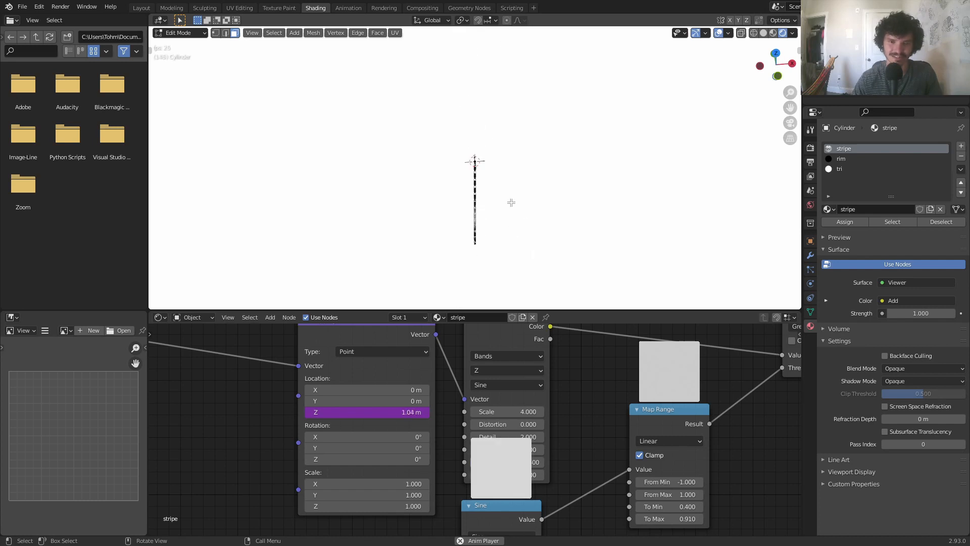
key(g)
click(540, 195)
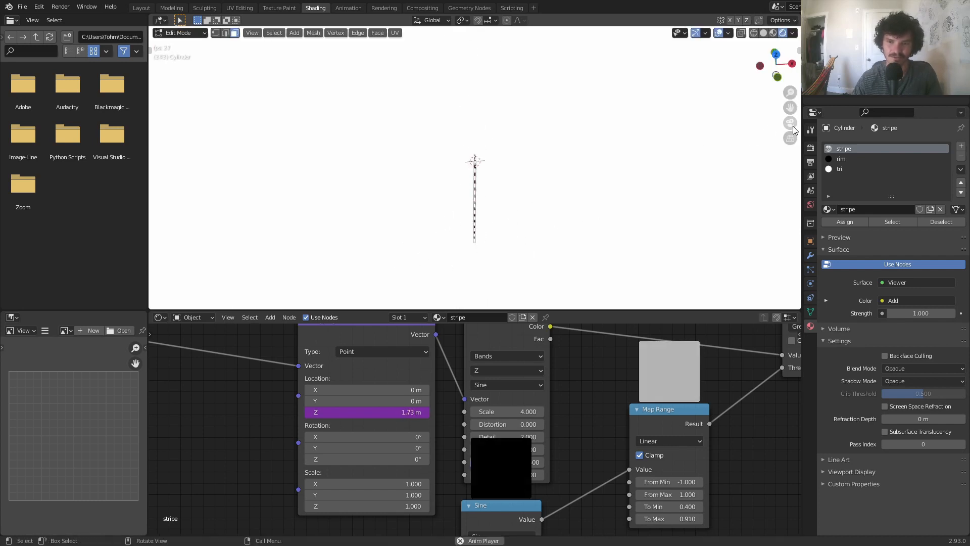
click(790, 123)
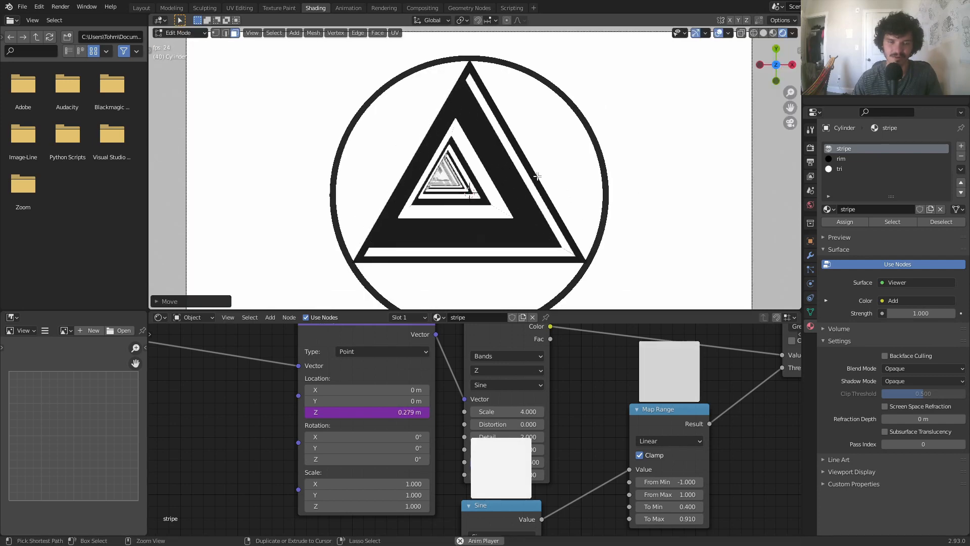
ctrl+middle_drag(537, 176, 531, 191)
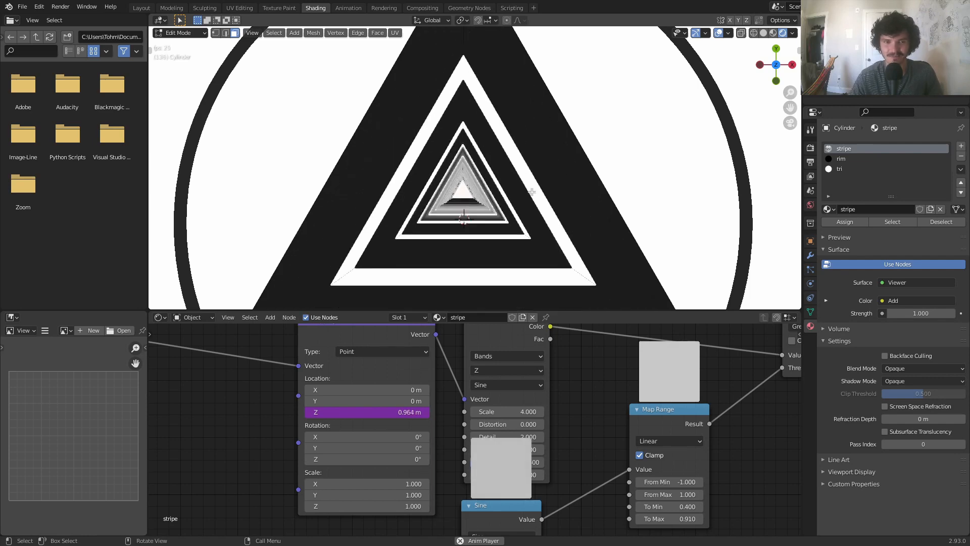
key(Tab)
key(r)
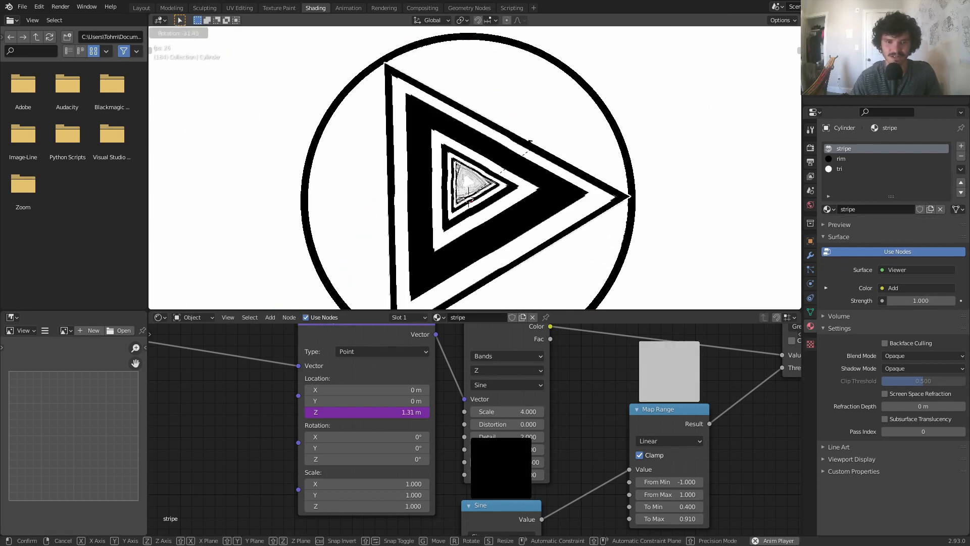
key(Escape)
- In solid shading, select the tunnel's far end face and hook it to a new object
key(Tab)
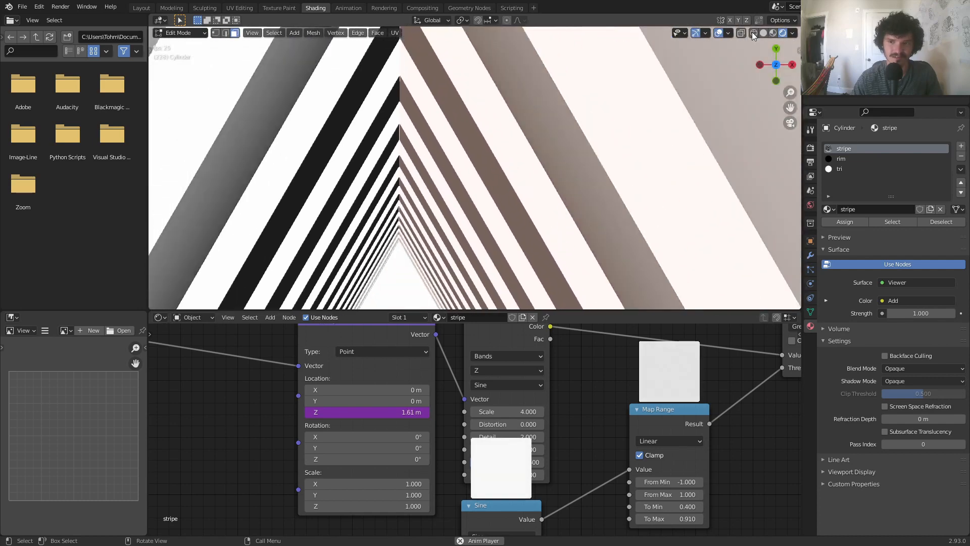
click(763, 33)
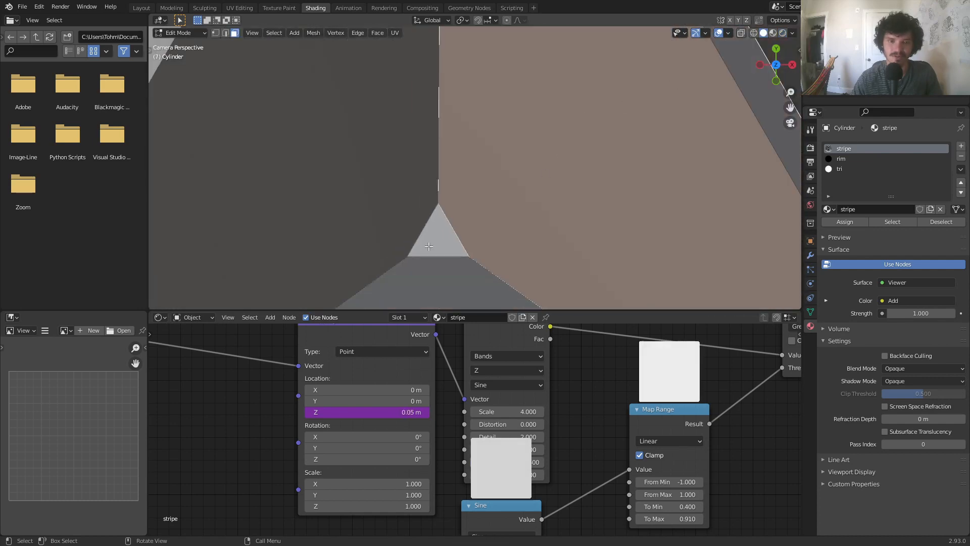
click(429, 246)
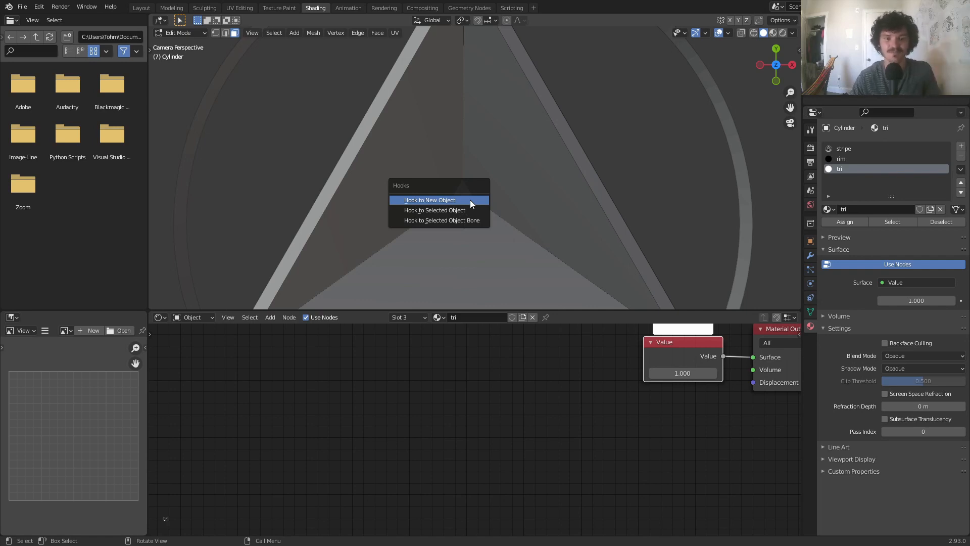
click(470, 199)
scroll(466, 205, up, 5)
key(Tab)
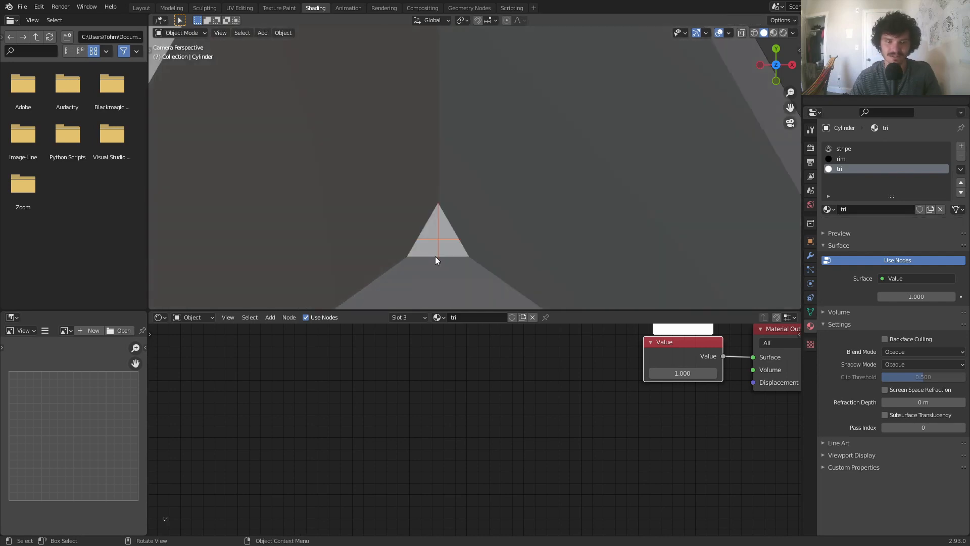
- Select the hook empty at the tunnel's far end and try moving it sideways in the camera view
click(438, 238)
middle_drag(438, 238, 492, 133)
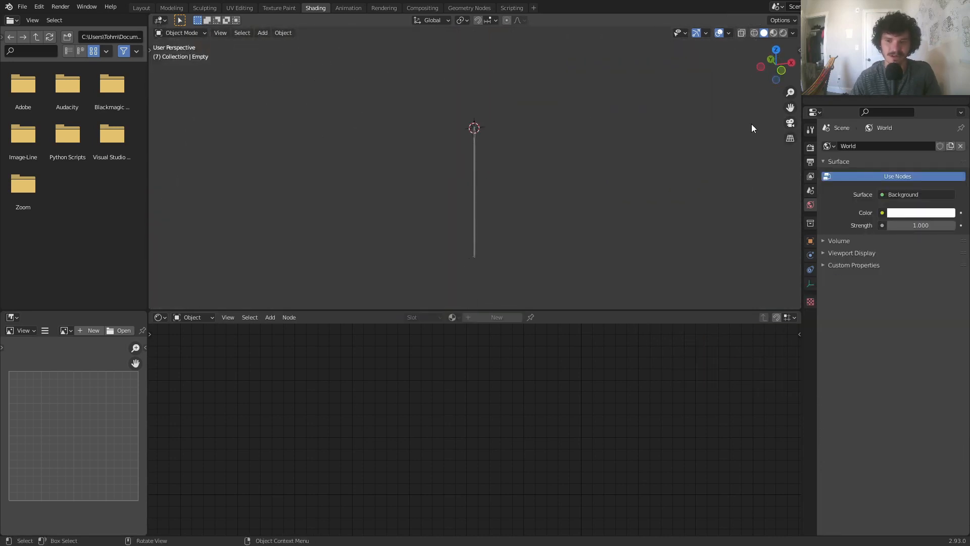
click(792, 124)
scroll(505, 184, up, 4)
scroll(491, 186, down, 5)
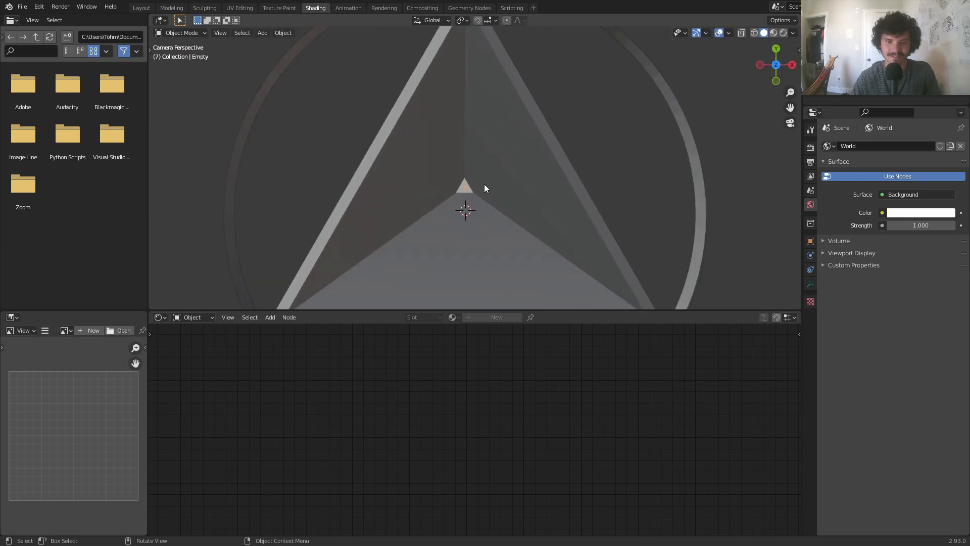
key(g)
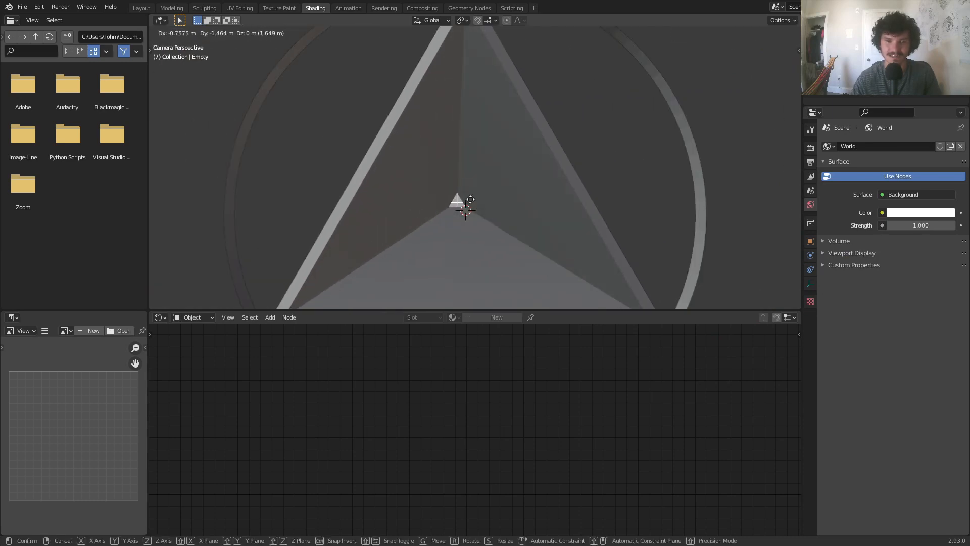
click(457, 192)
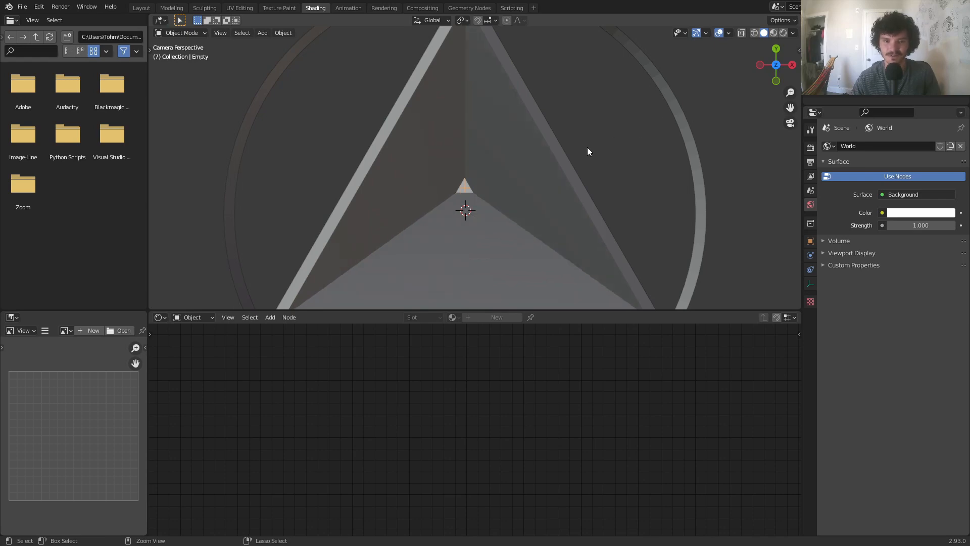
- Switch the viewport to rendered shading and check the tunnel animation during playback
click(782, 34)
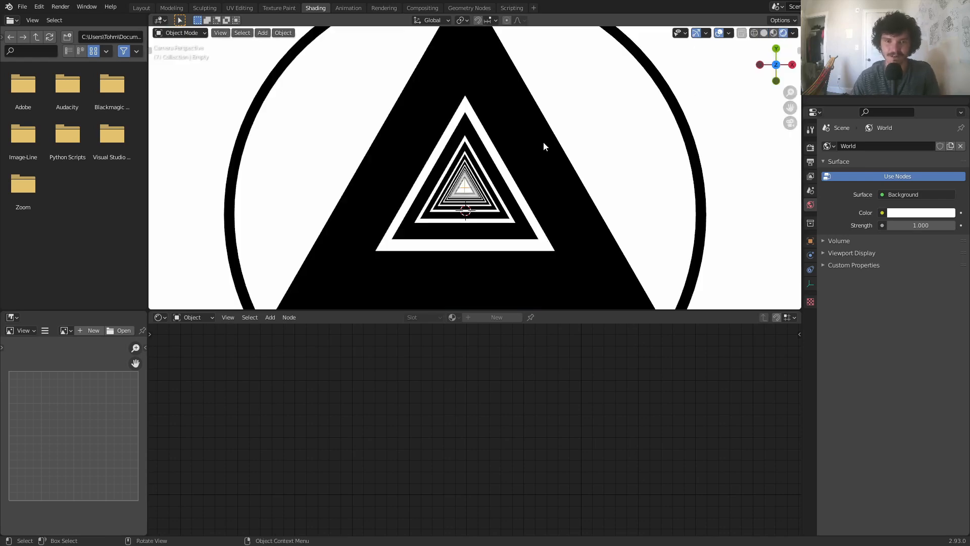
key(space)
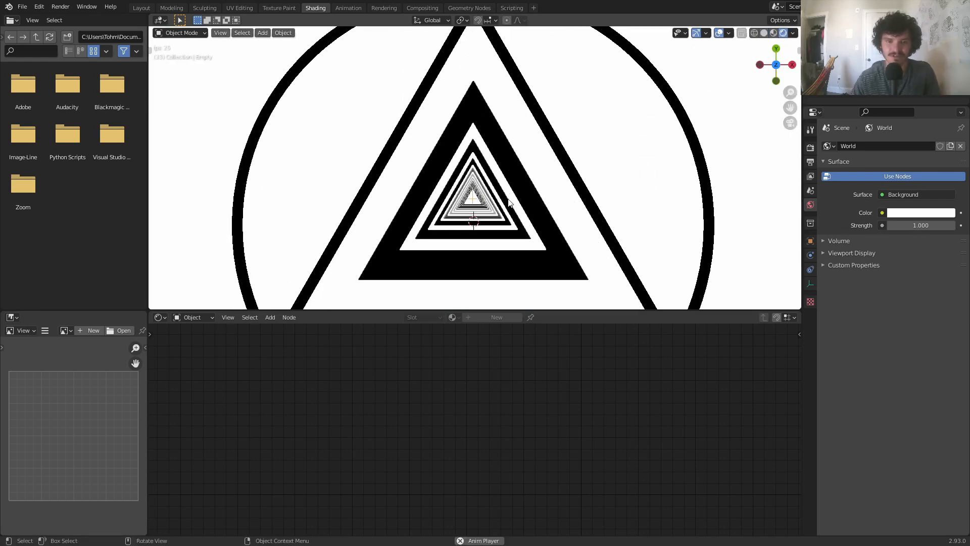
key(Escape)
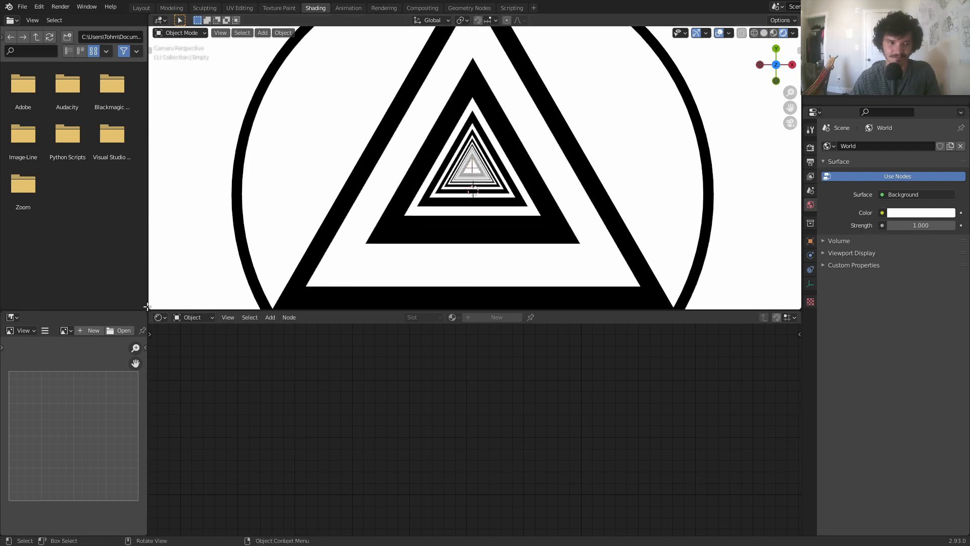
- Split the 3D viewport horizontally and turn the new lower area into a timeline
drag(154, 310, 158, 275)
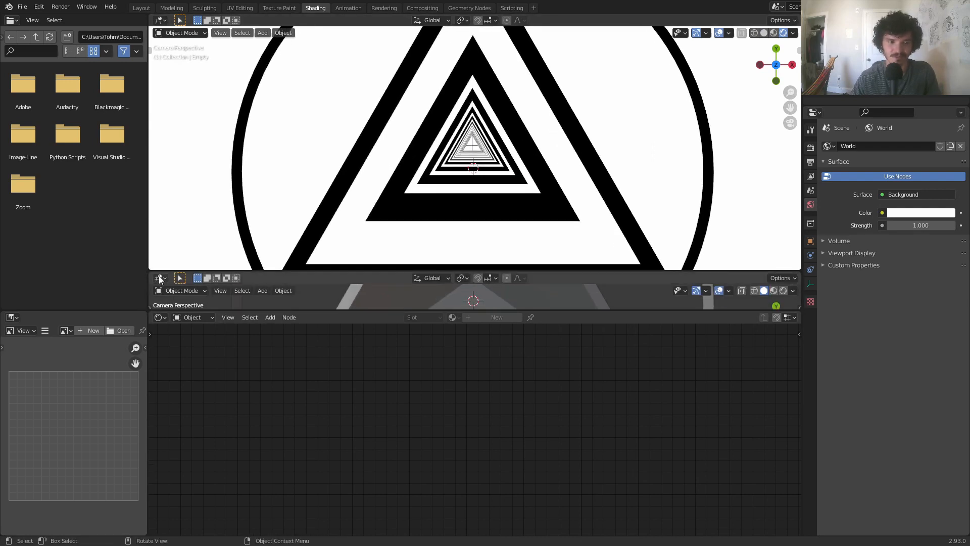
click(160, 277)
click(277, 318)
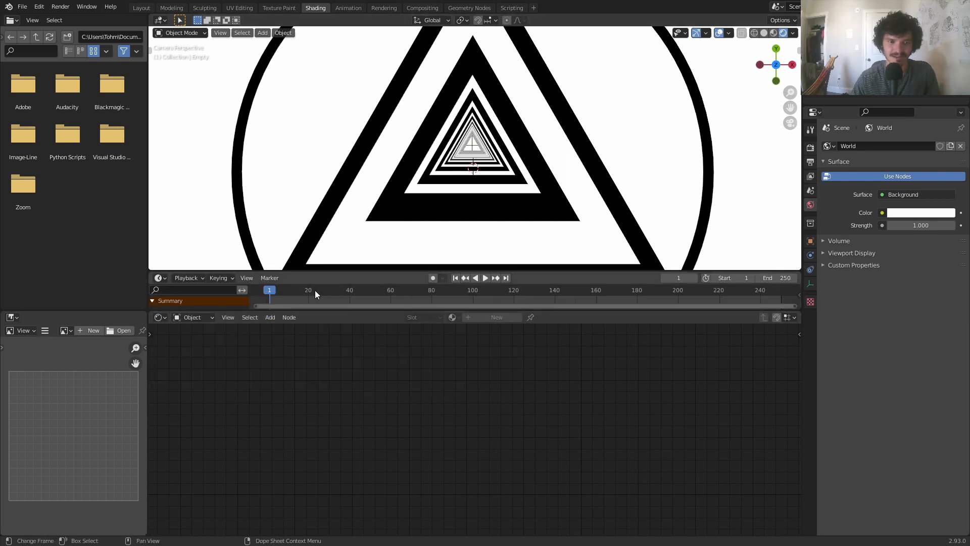
- At frame 60, insert a location keyframe on the hook empty
drag(315, 294, 390, 297)
key(i)
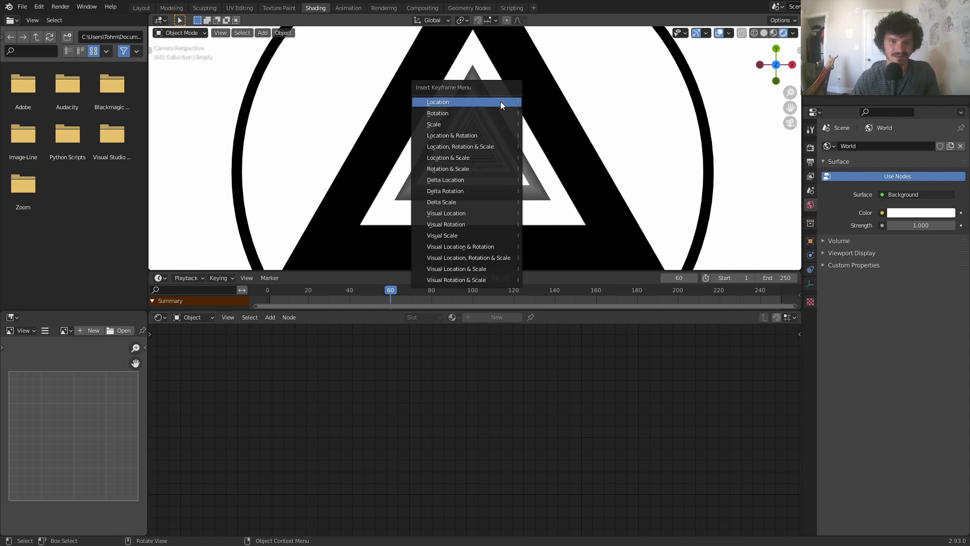
click(501, 102)
click(471, 150)
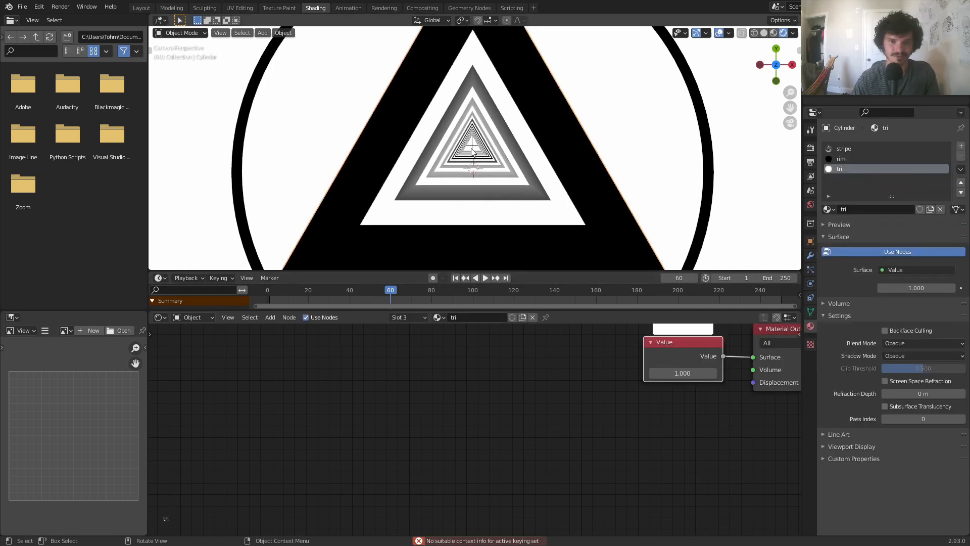
click(473, 148)
key(i)
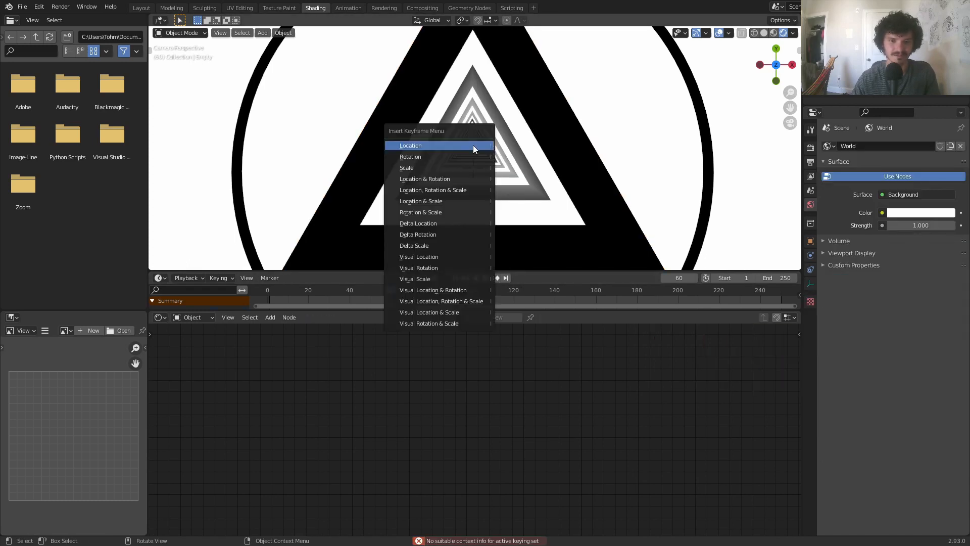
click(473, 145)
- At frame 80, move the hook empty near the triangle's lower-left corner and insert a location keyframe
click(431, 290)
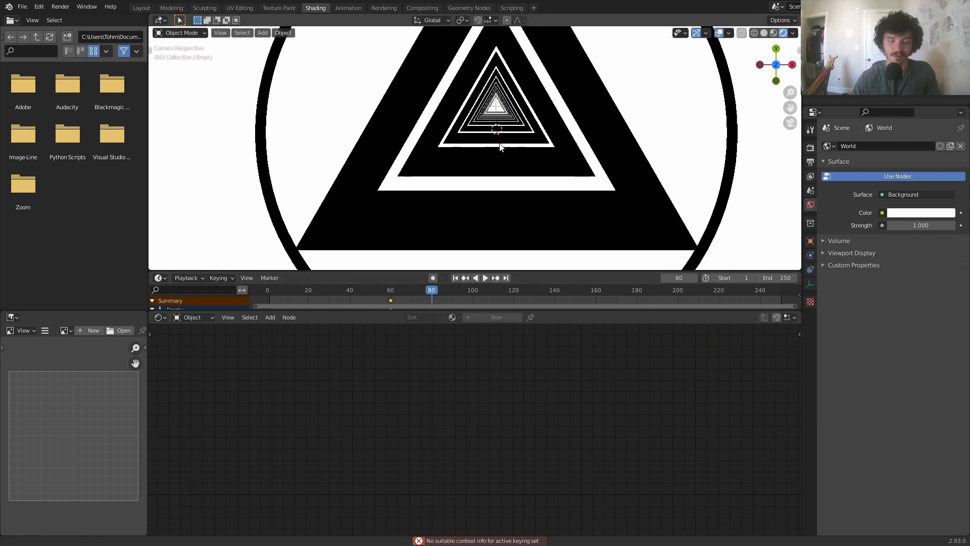
key(g)
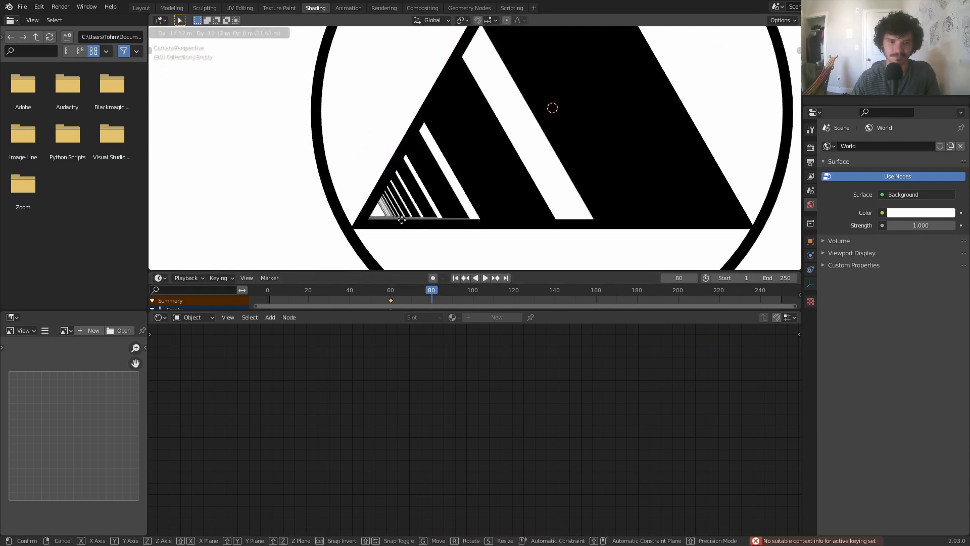
click(392, 230)
scroll(486, 131, up, 3)
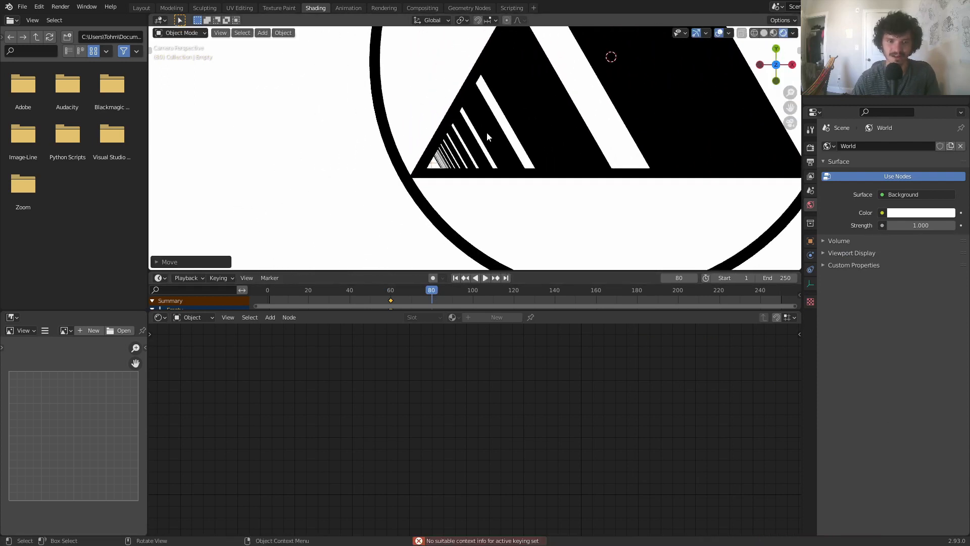
key(g)
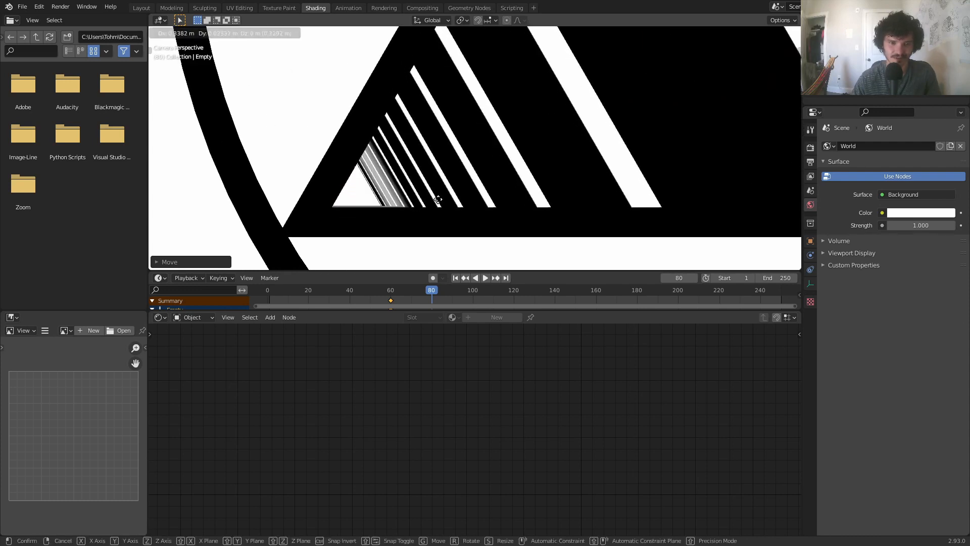
click(406, 214)
key(i)
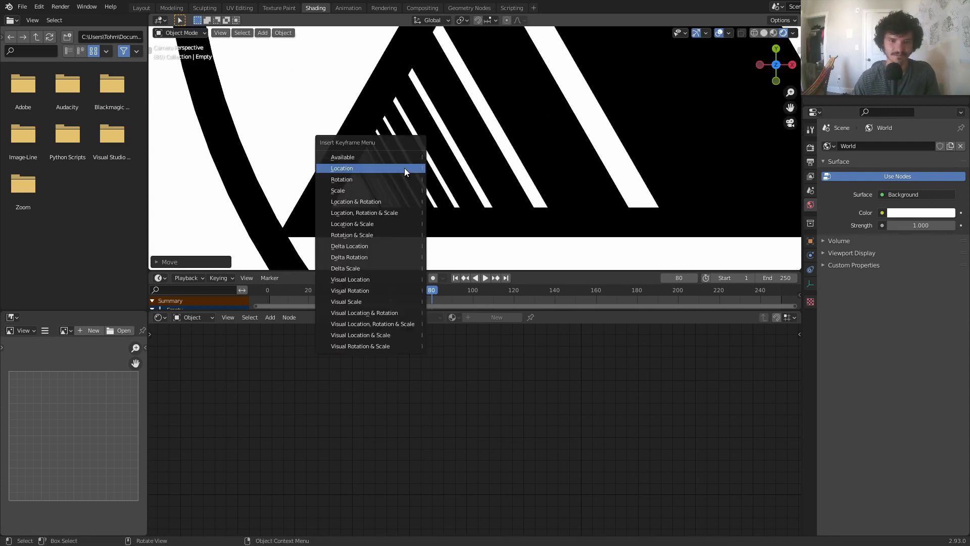
click(404, 167)
- Play the animation in the maximized viewport to check how the tunnel's end shifts, and restore the layout
scroll(404, 168, down, 3)
key(ctrl+space)
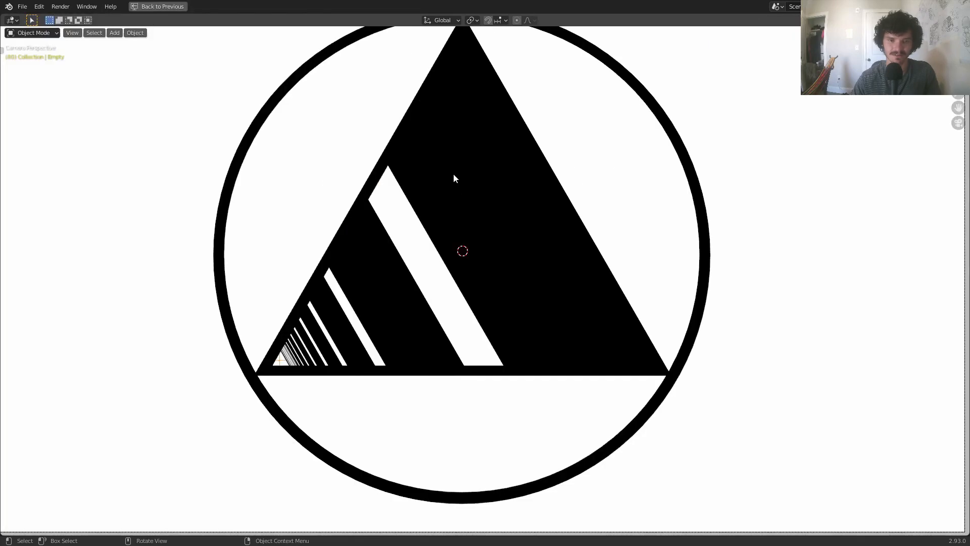
key(space)
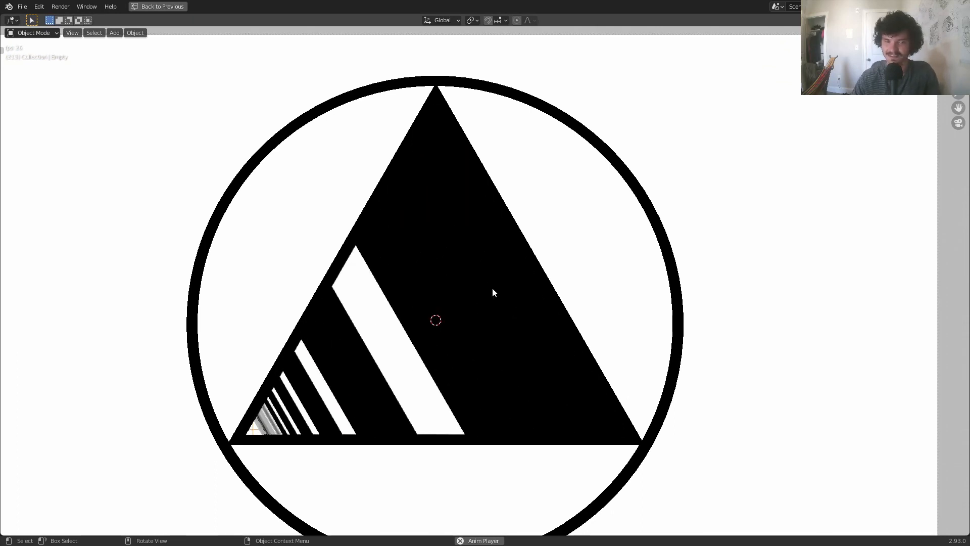
key(Escape)
key(ctrl+space)
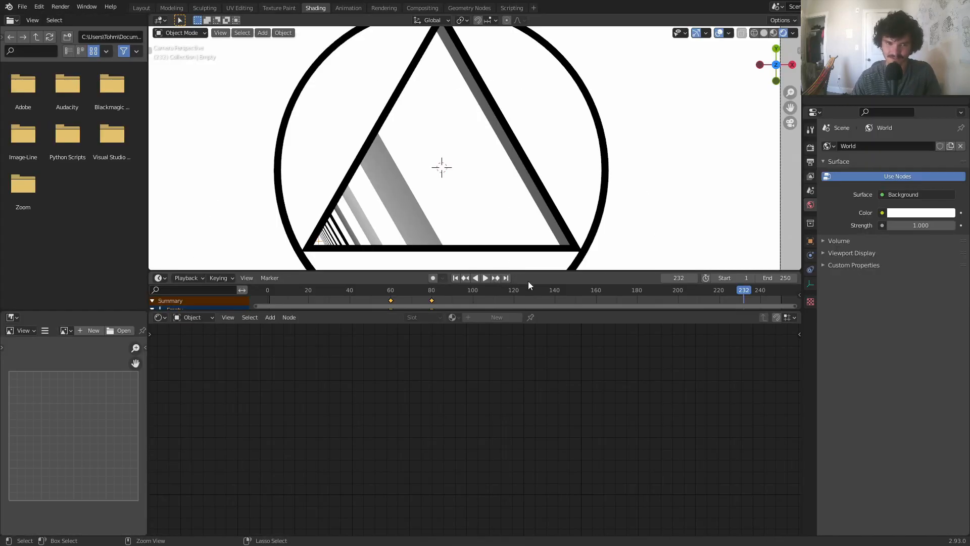
- Show the cylinder's stripe material nodes, check the gradient during playback, reframe the camera view and save the file
click(448, 187)
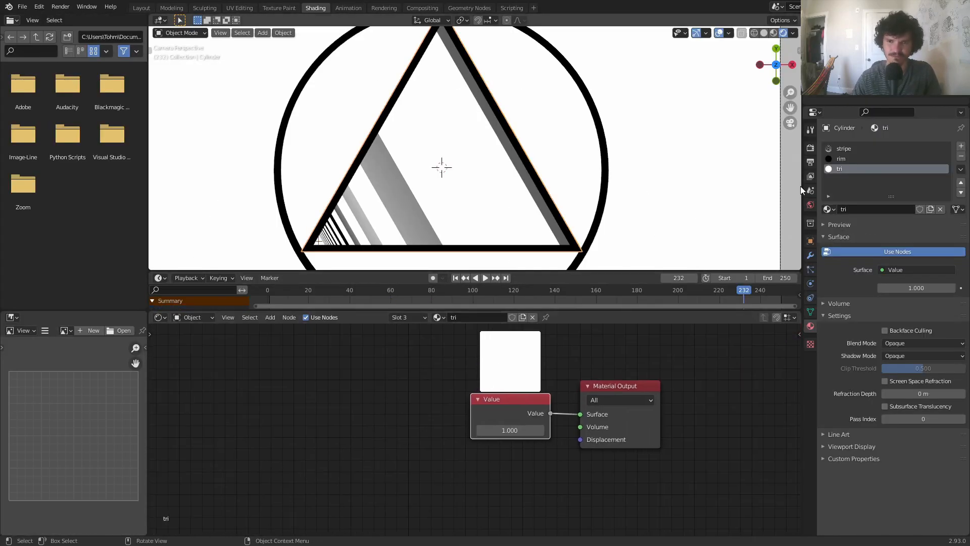
click(851, 148)
scroll(498, 430, up, 3)
middle_drag(497, 430, 516, 466)
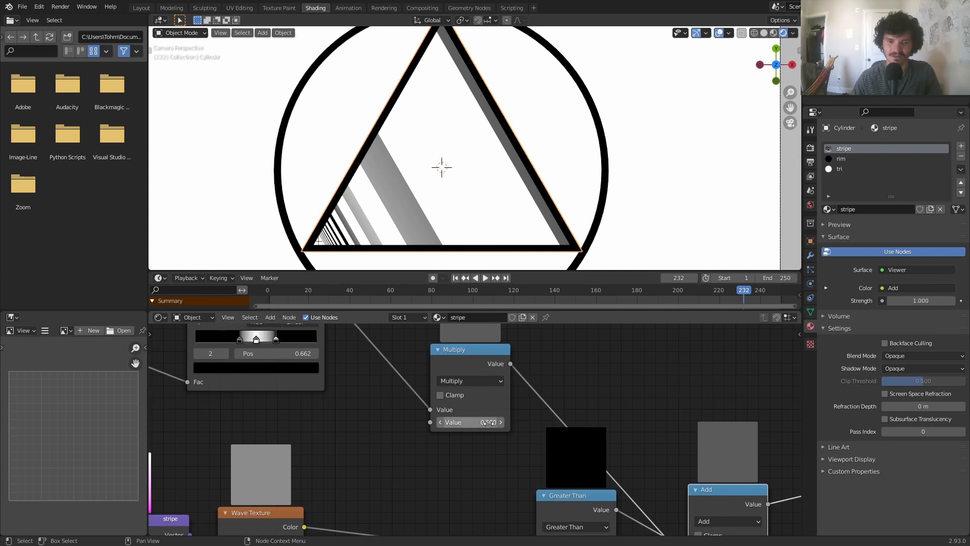
key(space)
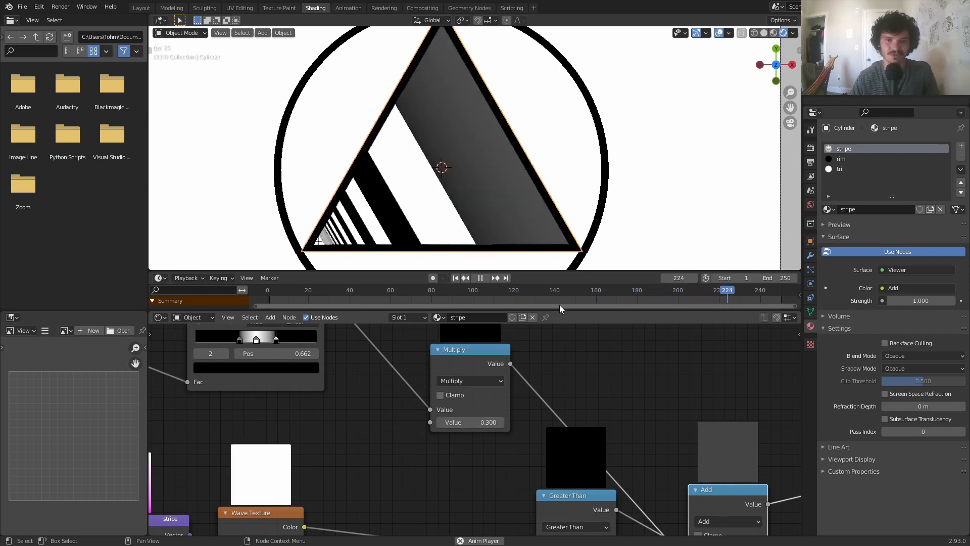
key(space)
key(KP_0)
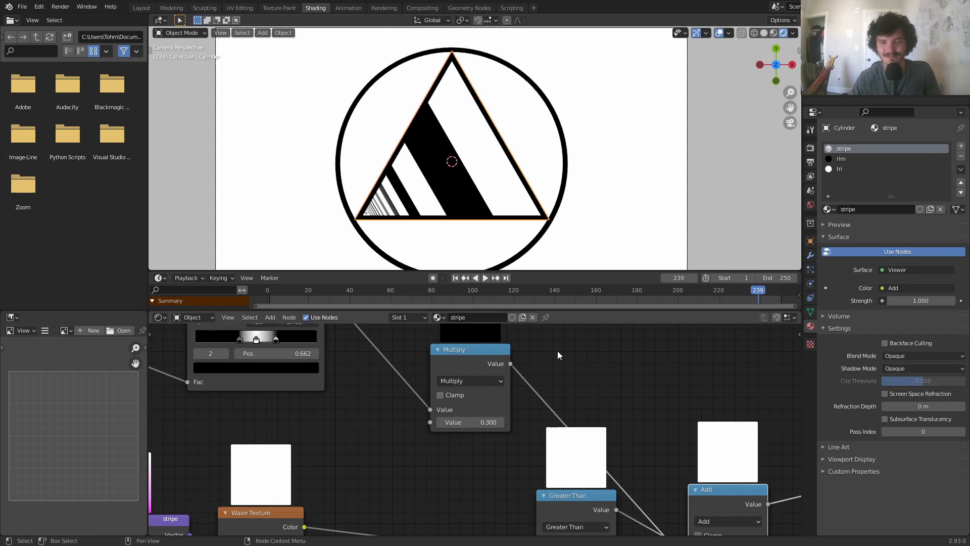
scroll(555, 368, down, 5)
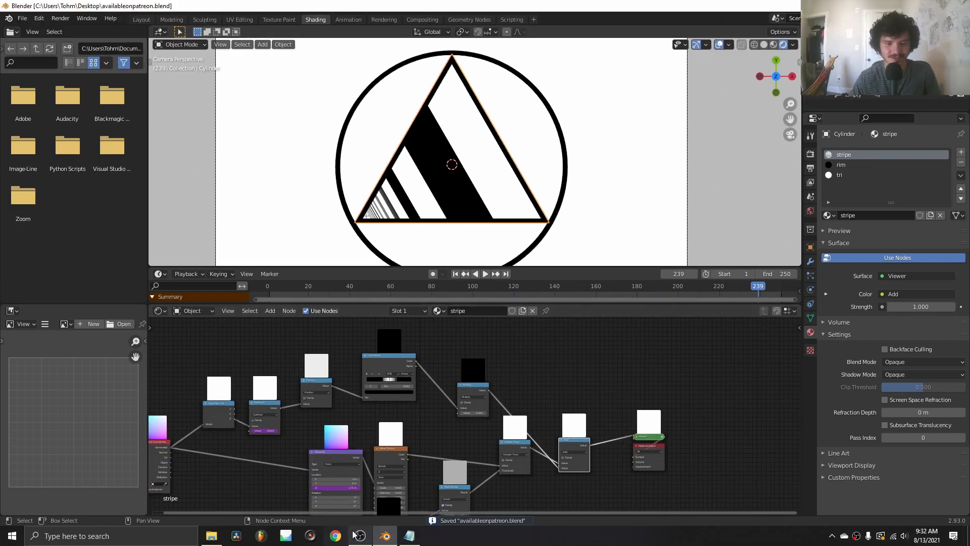
- Switch to OBS and change the active scene to Scene 2
click(370, 531)
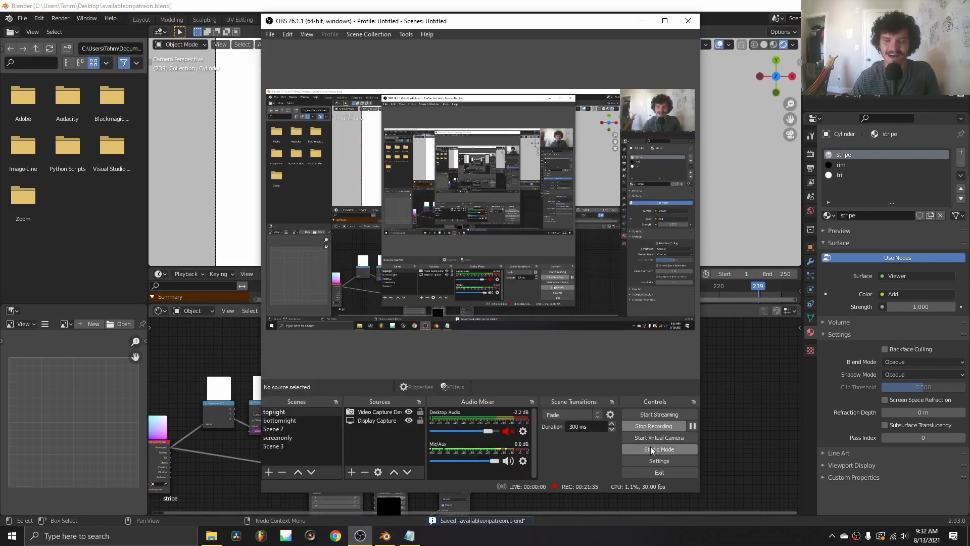
click(297, 428)
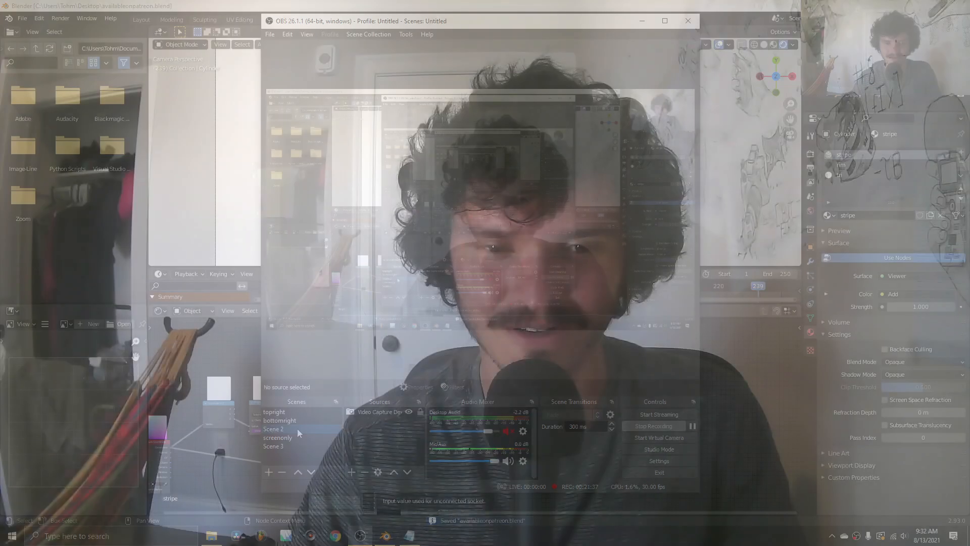